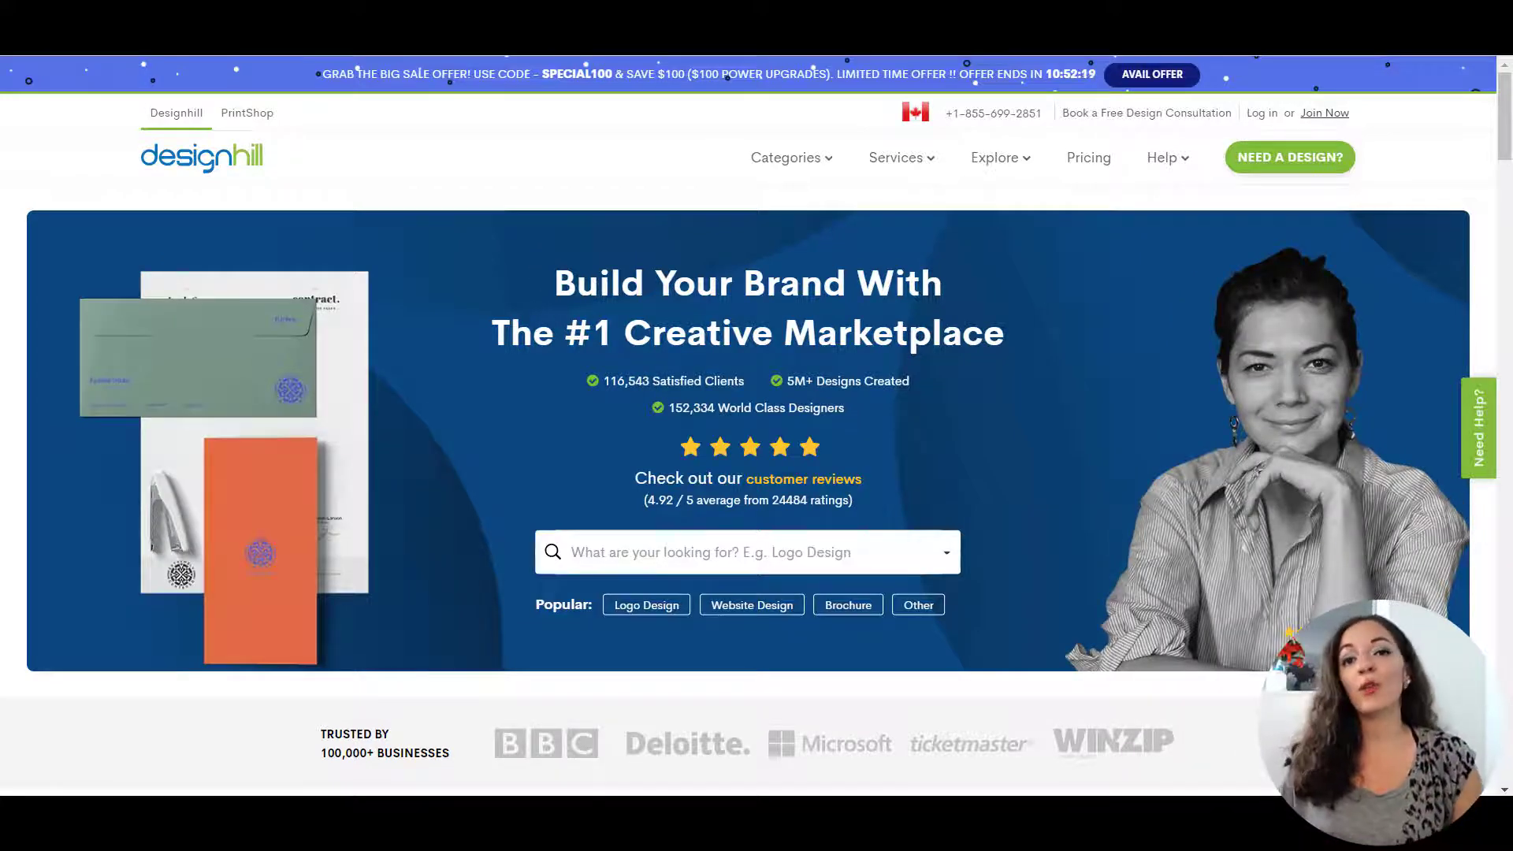
Visit the Studio product page from the services list, start its free trial, and dismiss the sign-in dialog
left_click(917, 161)
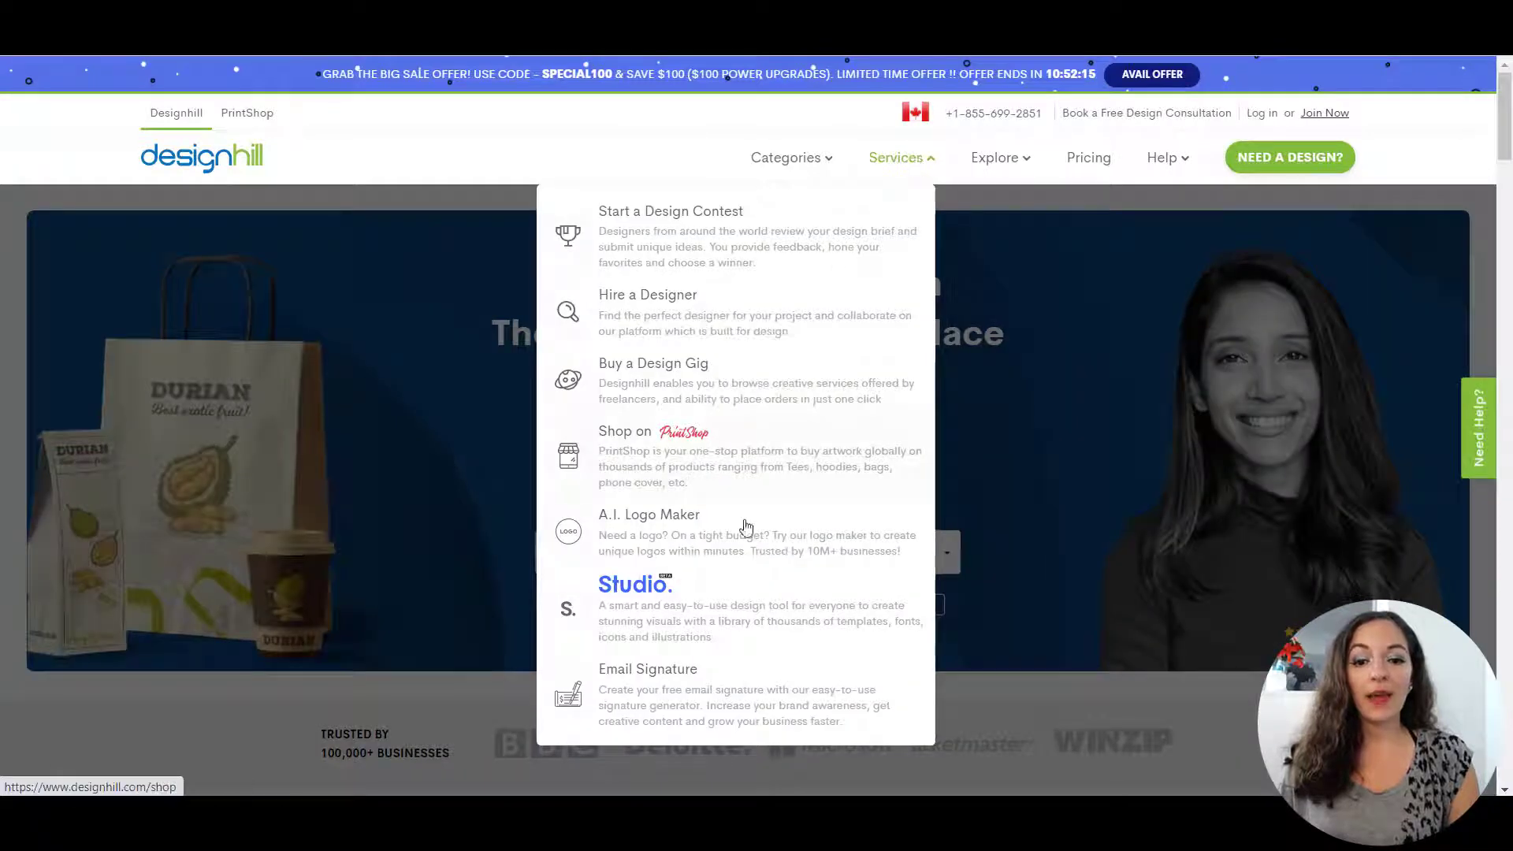
left_click(670, 608)
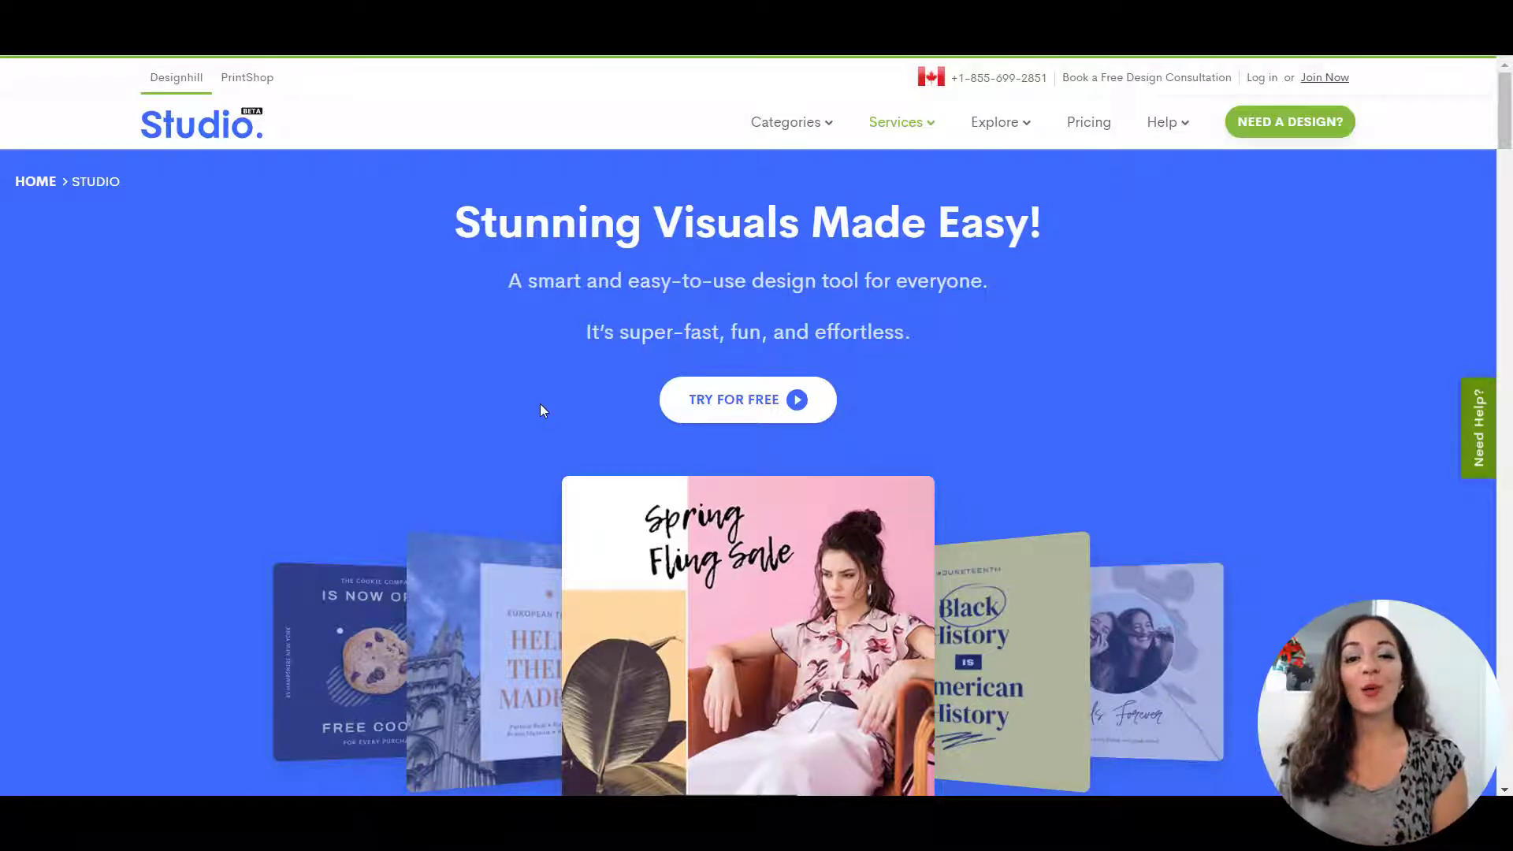
left_click(763, 413)
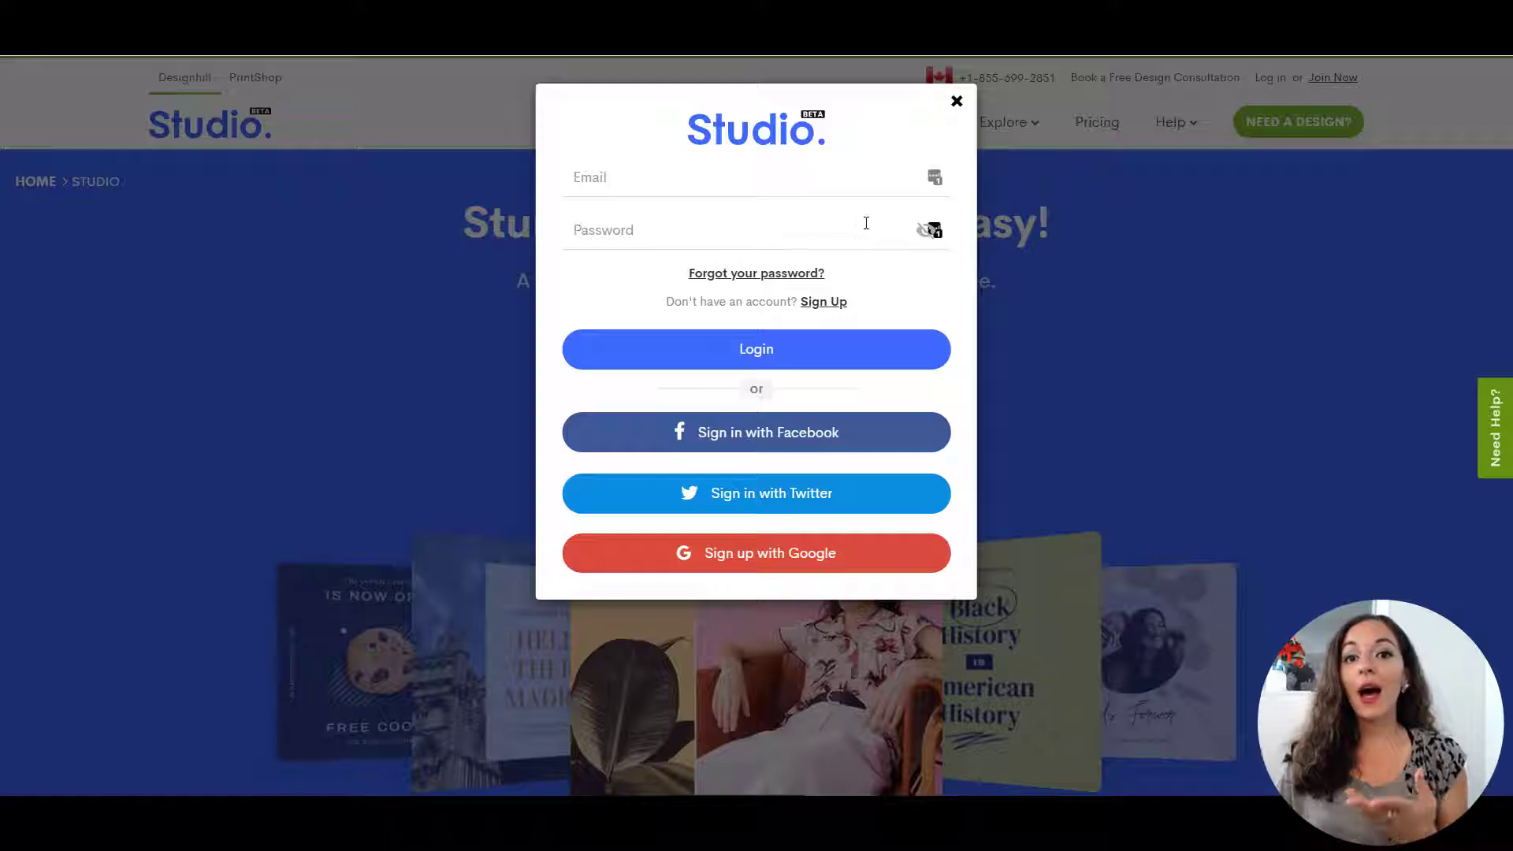
left_click(956, 102)
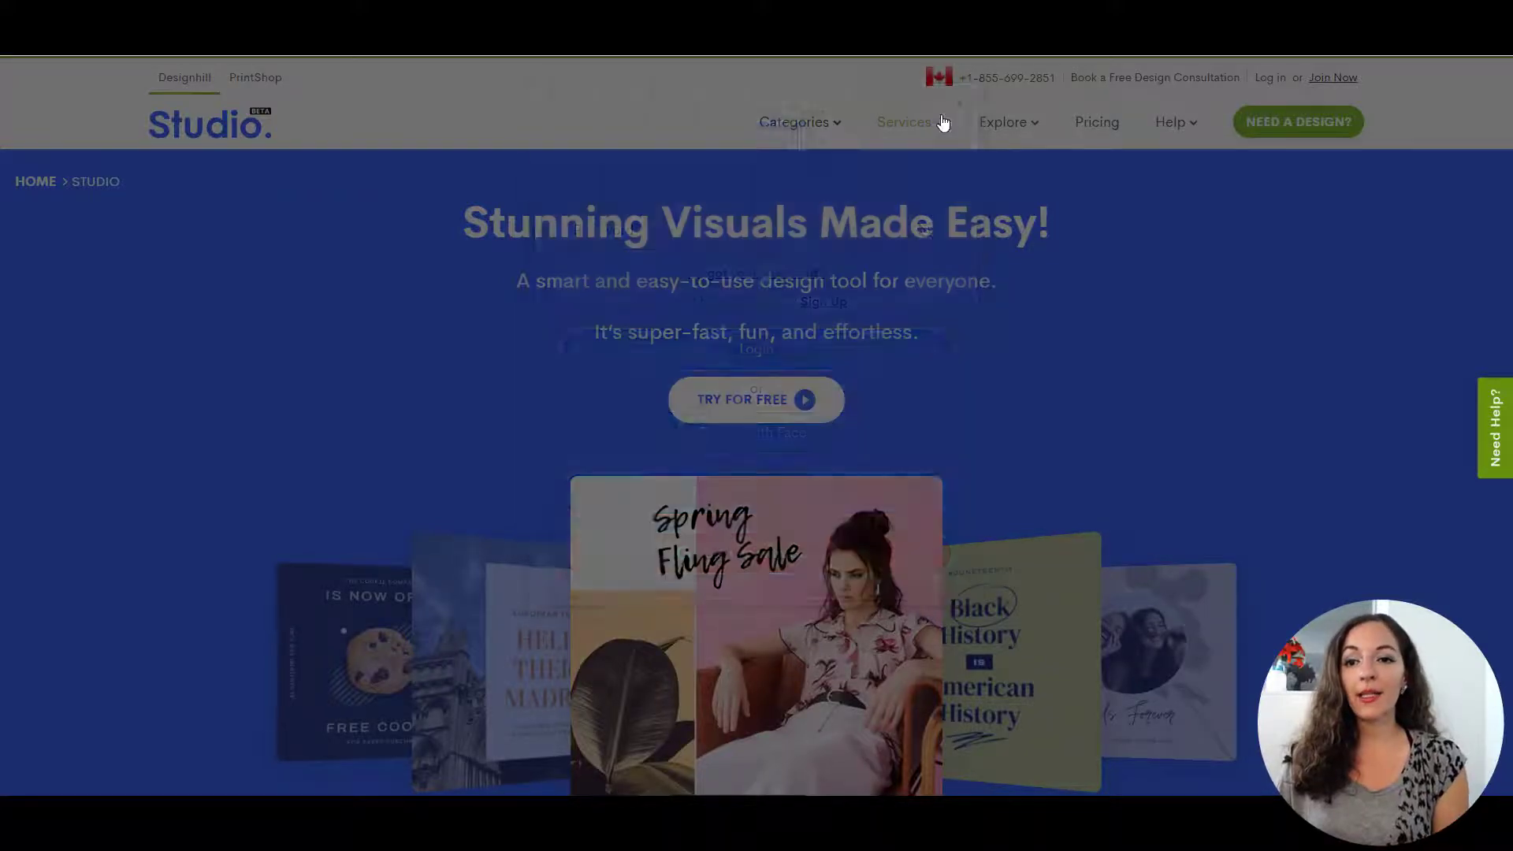
Log in to the account and open the Studio dashboard
left_click(1270, 82)
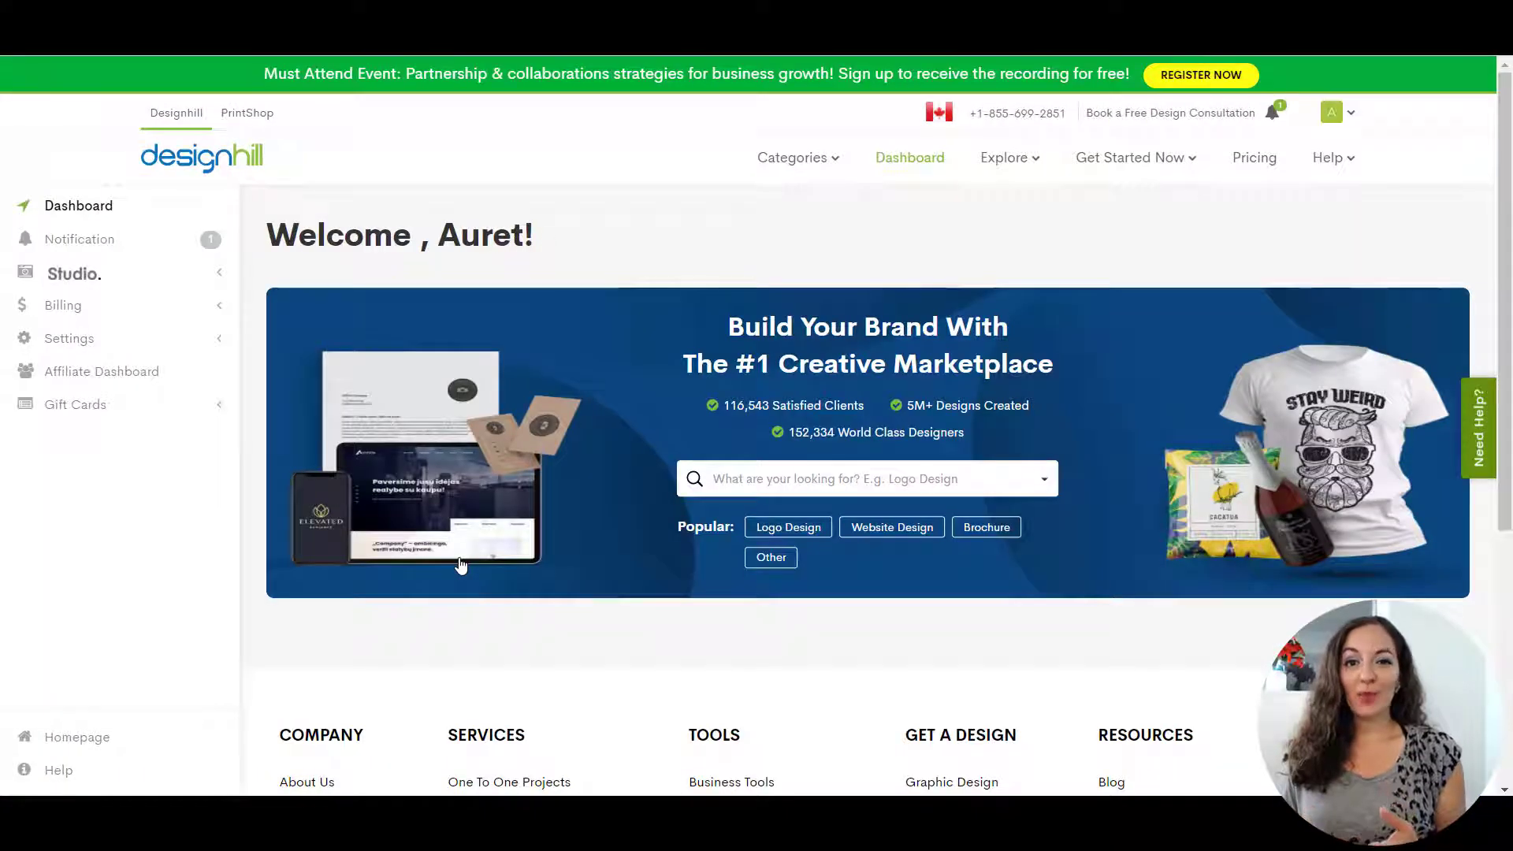
left_click(93, 278)
left_click(87, 304)
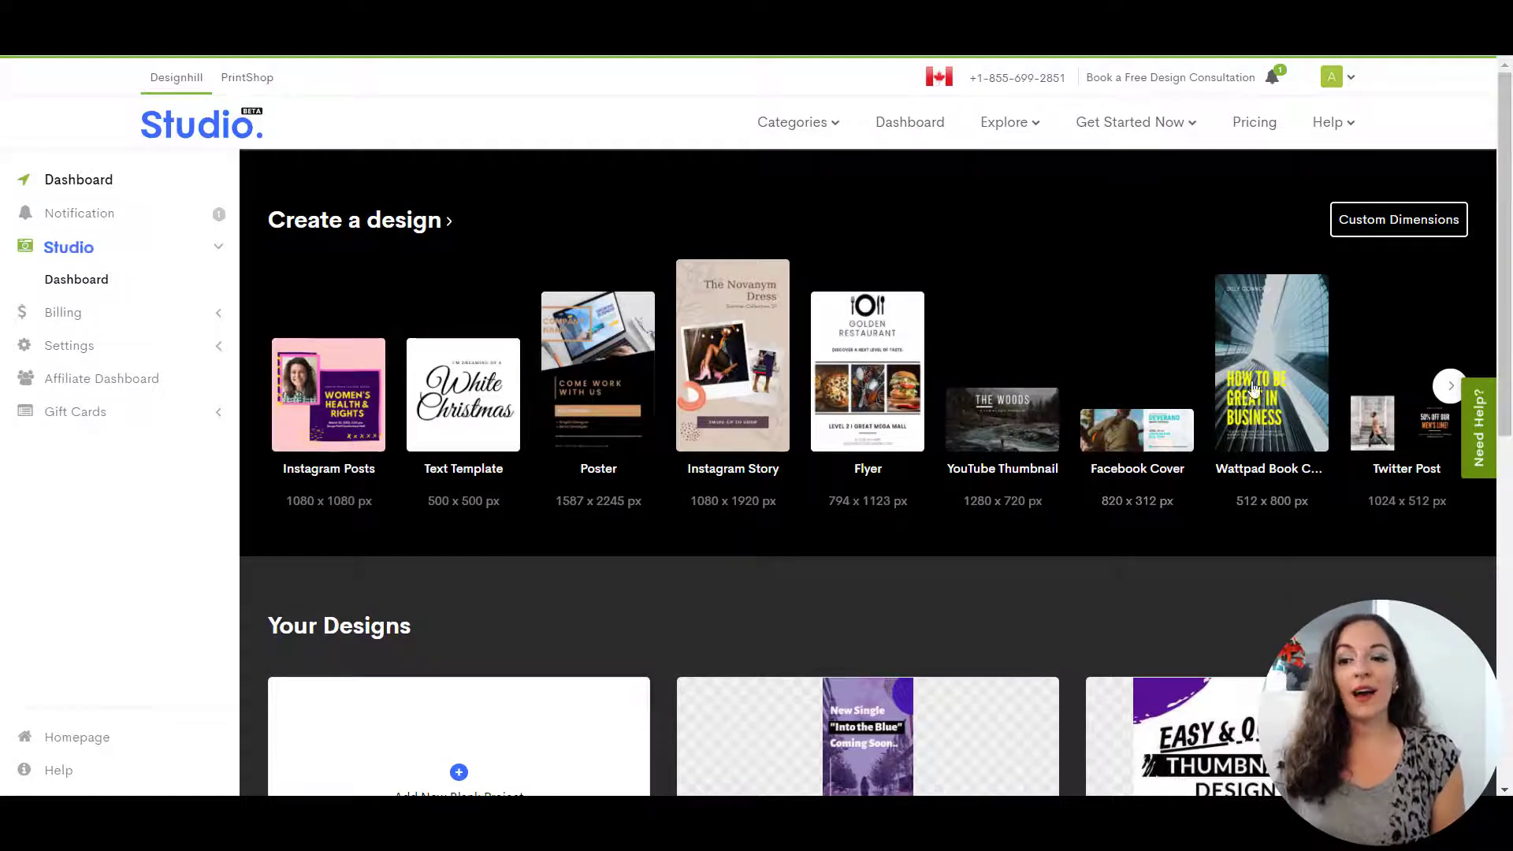
Create a new Facebook Post design at 940 x 788 px
left_click(1450, 387)
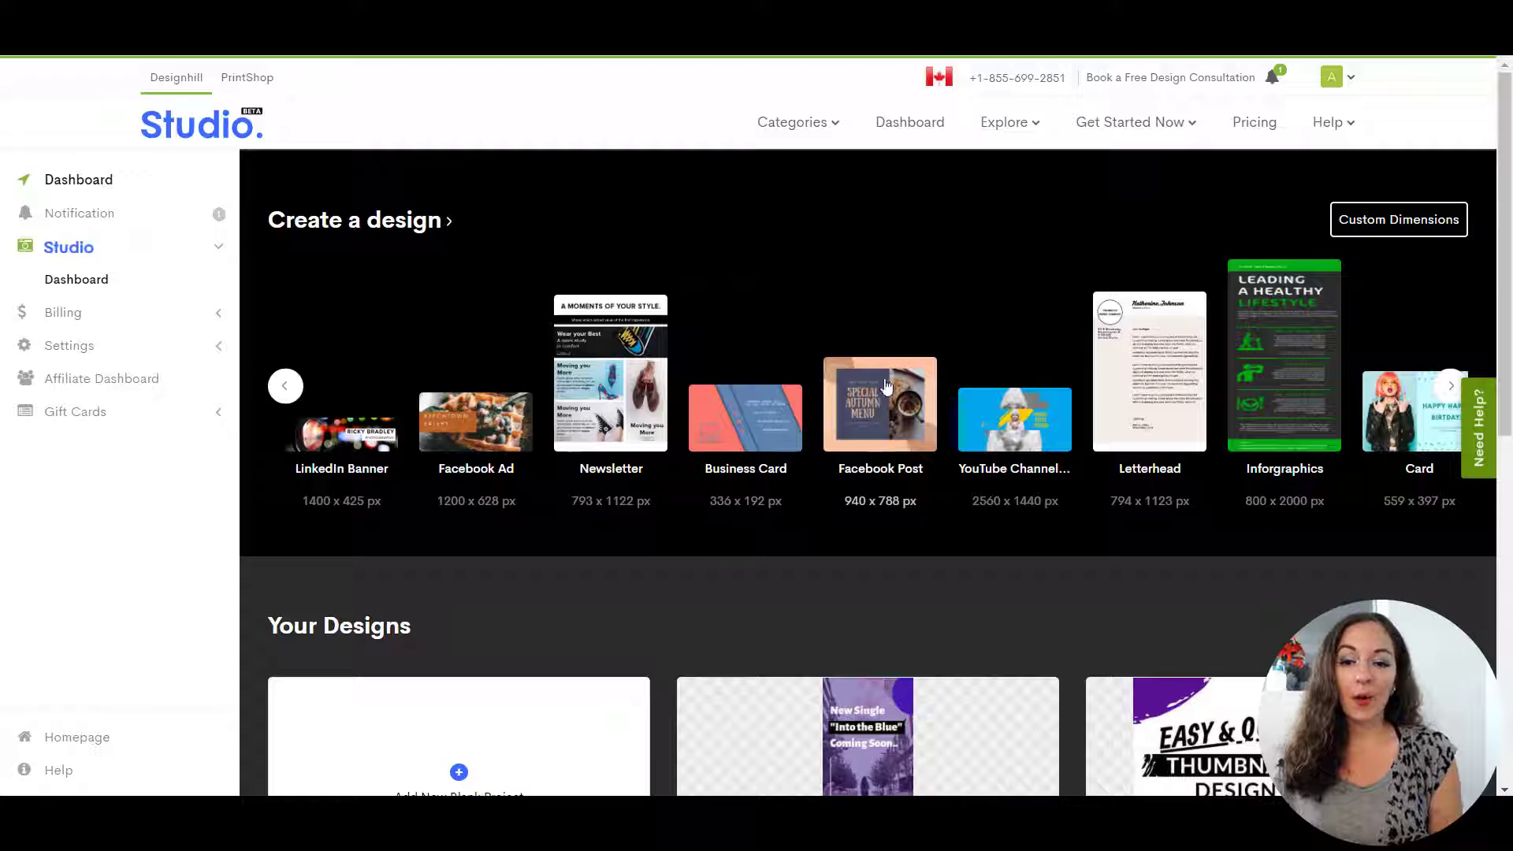
left_click(888, 413)
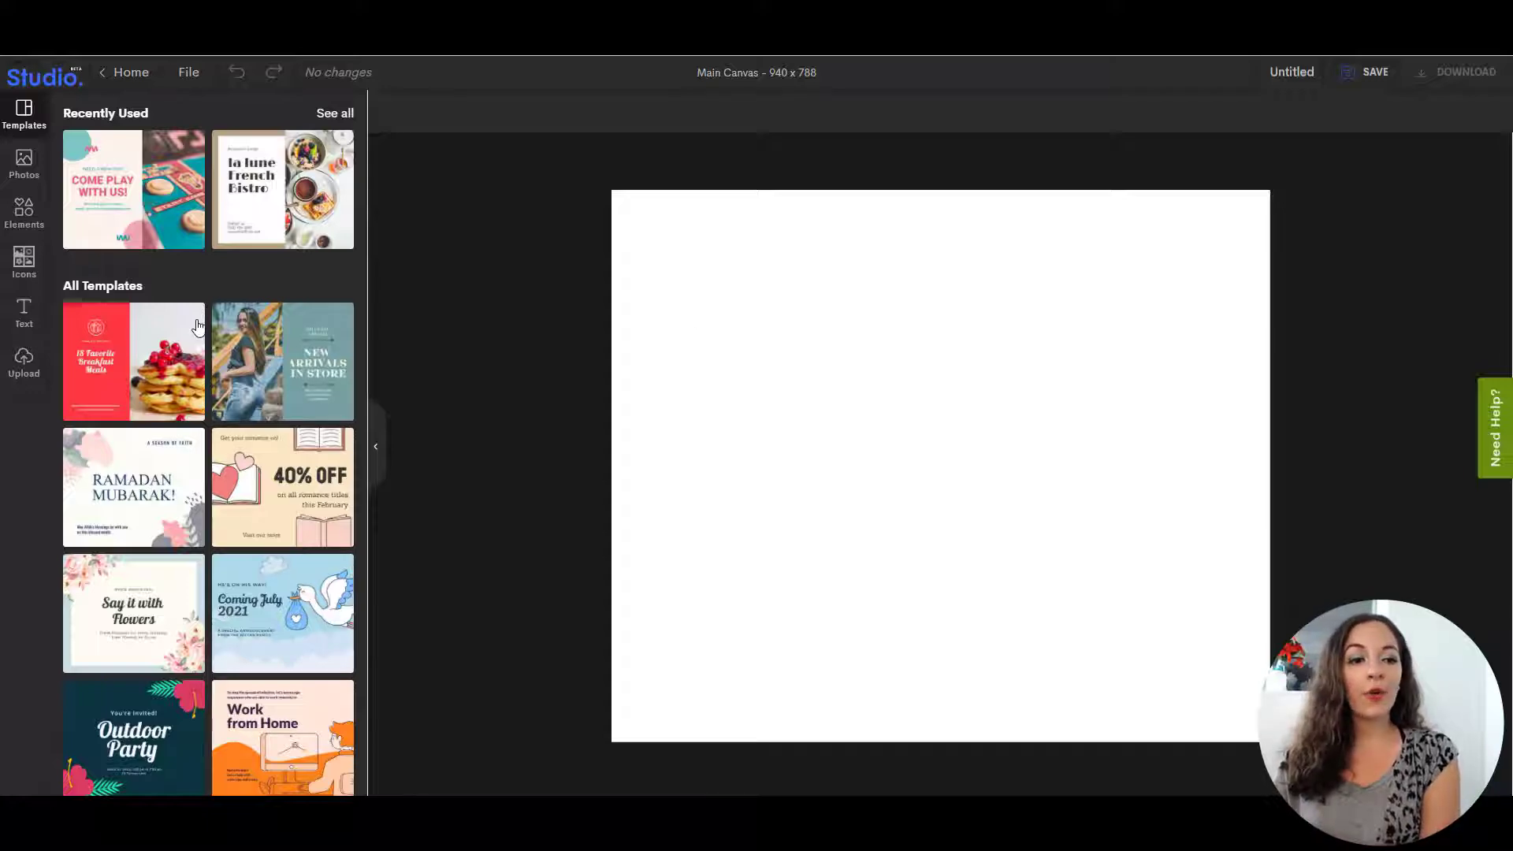
Browse the full range of Facebook Post templates to see which layouts are offered
scroll(197, 325, "down", 2)
scroll(197, 325, "down", 6)
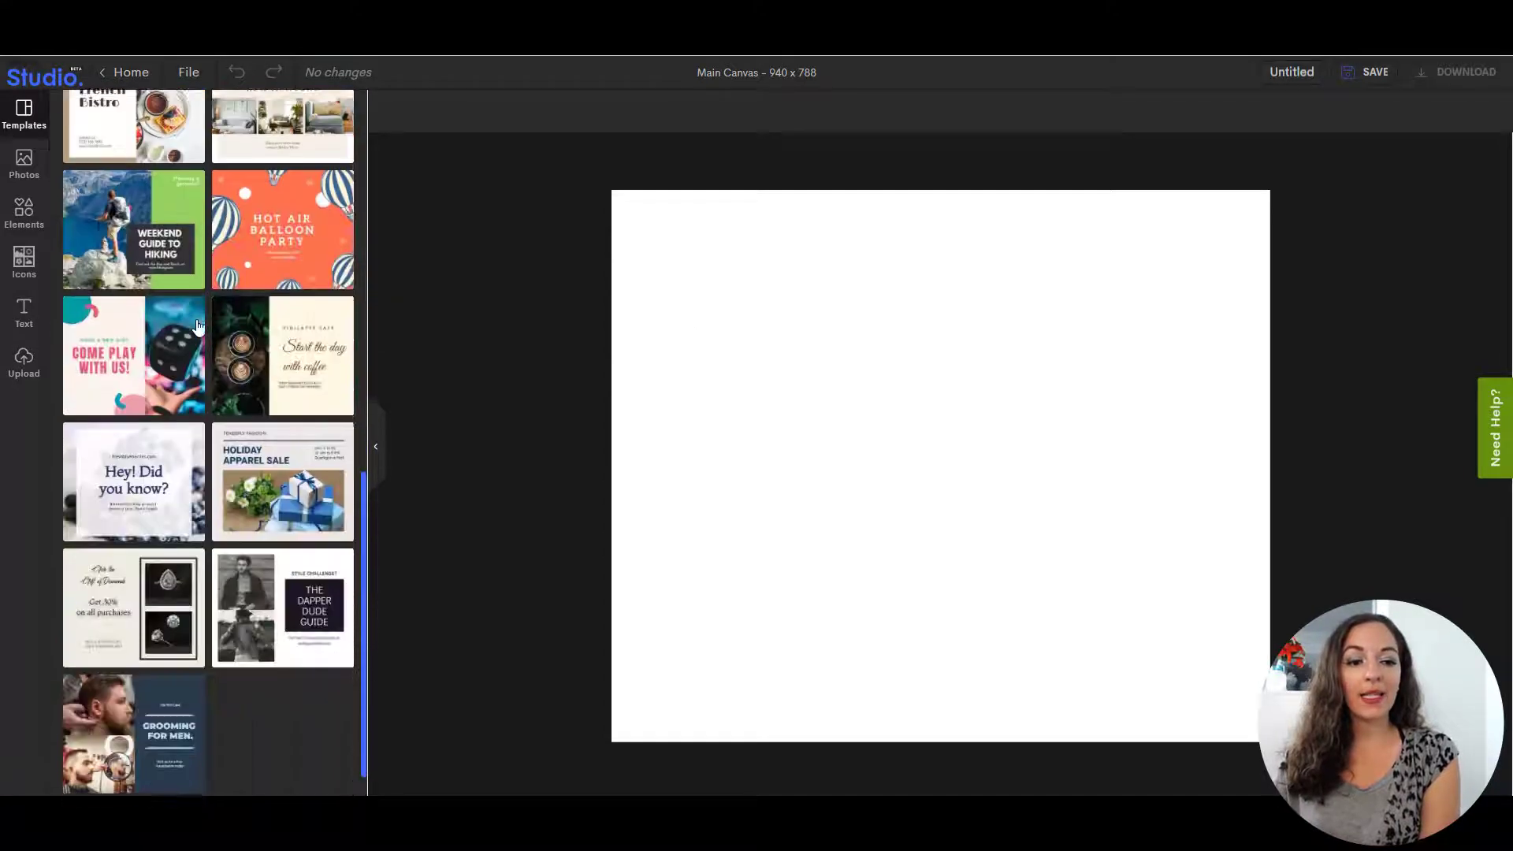
scroll(196, 324, "up", 9)
scroll(196, 323, "down", 2)
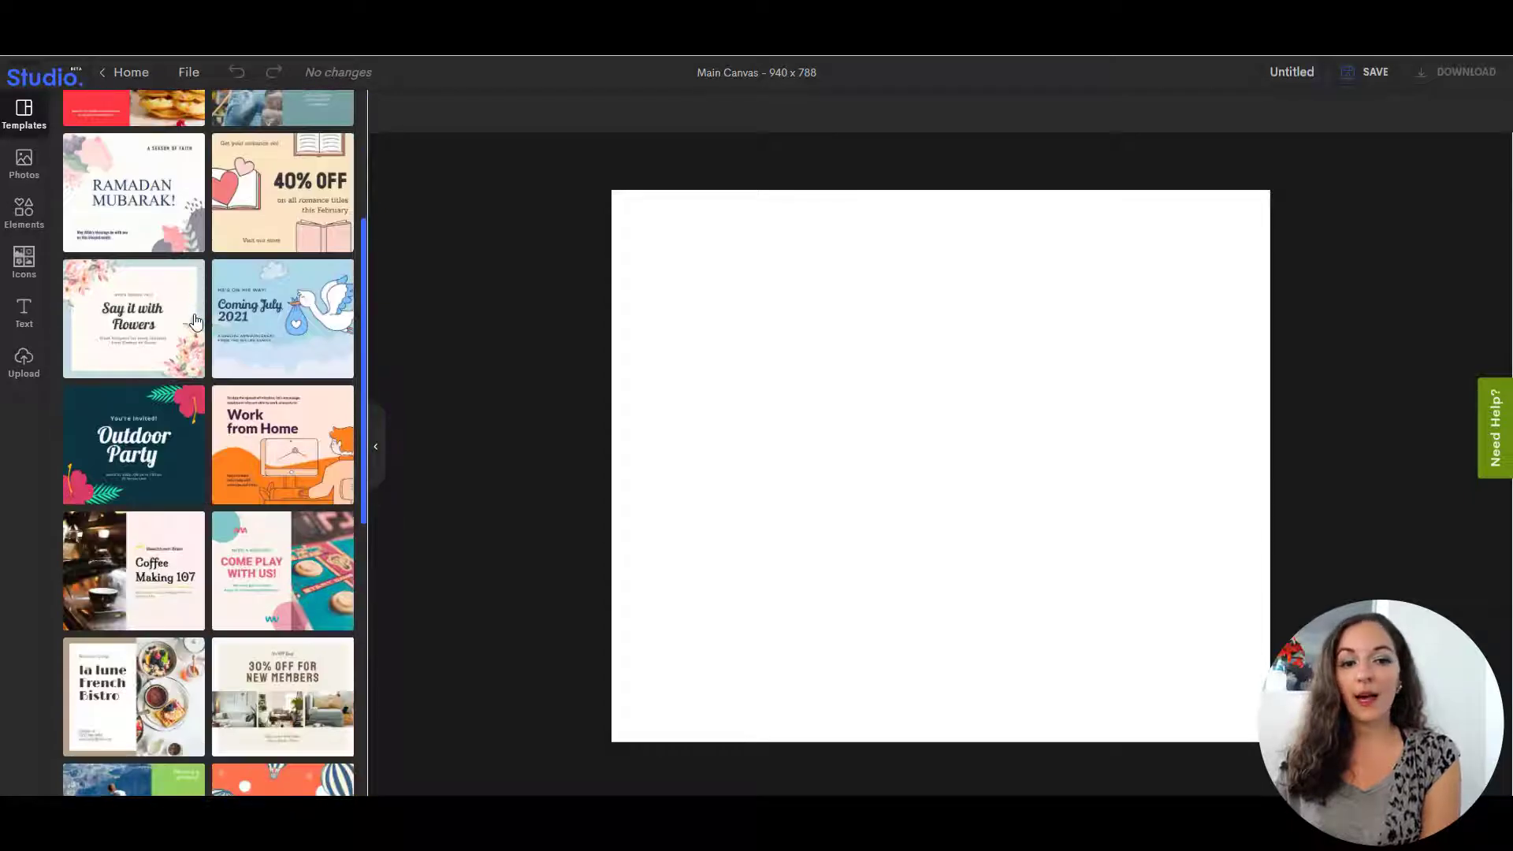
scroll(196, 321, "up", 2)
scroll(211, 348, "down", 8)
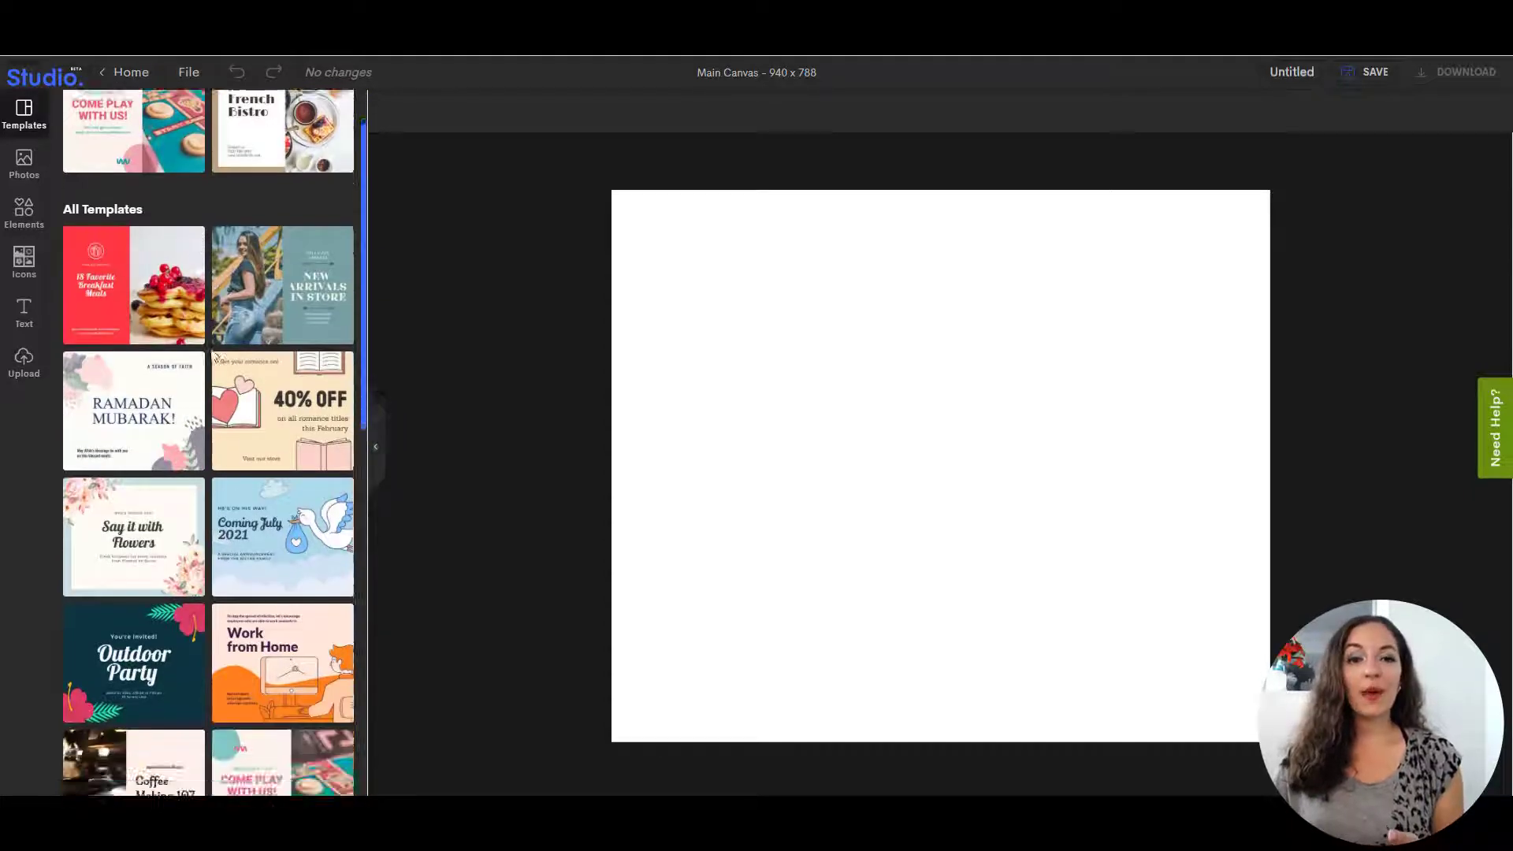
scroll(211, 351, "down", 1)
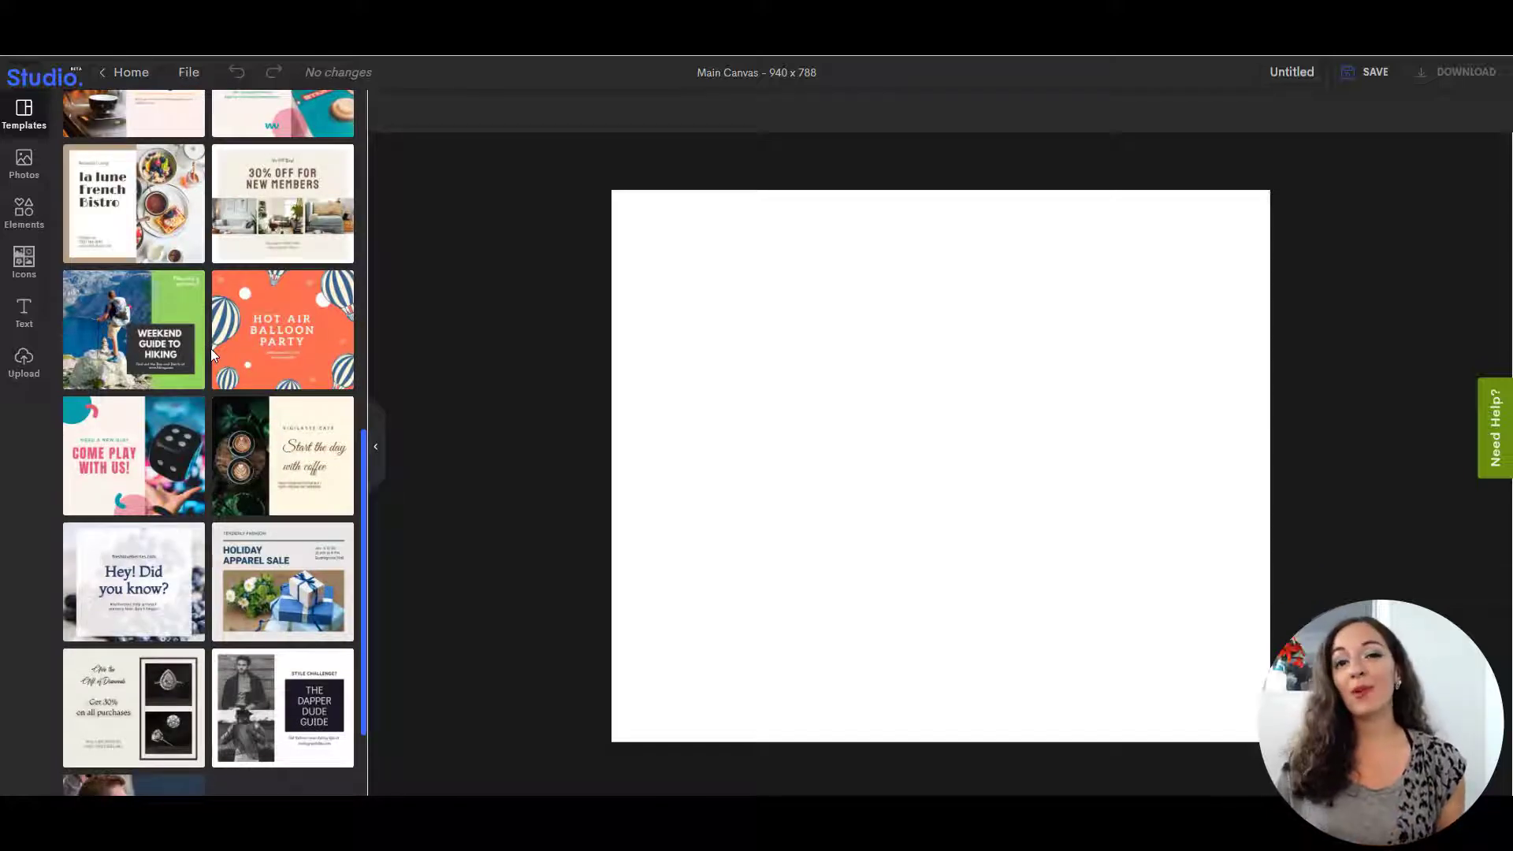
scroll(211, 348, "up", 3)
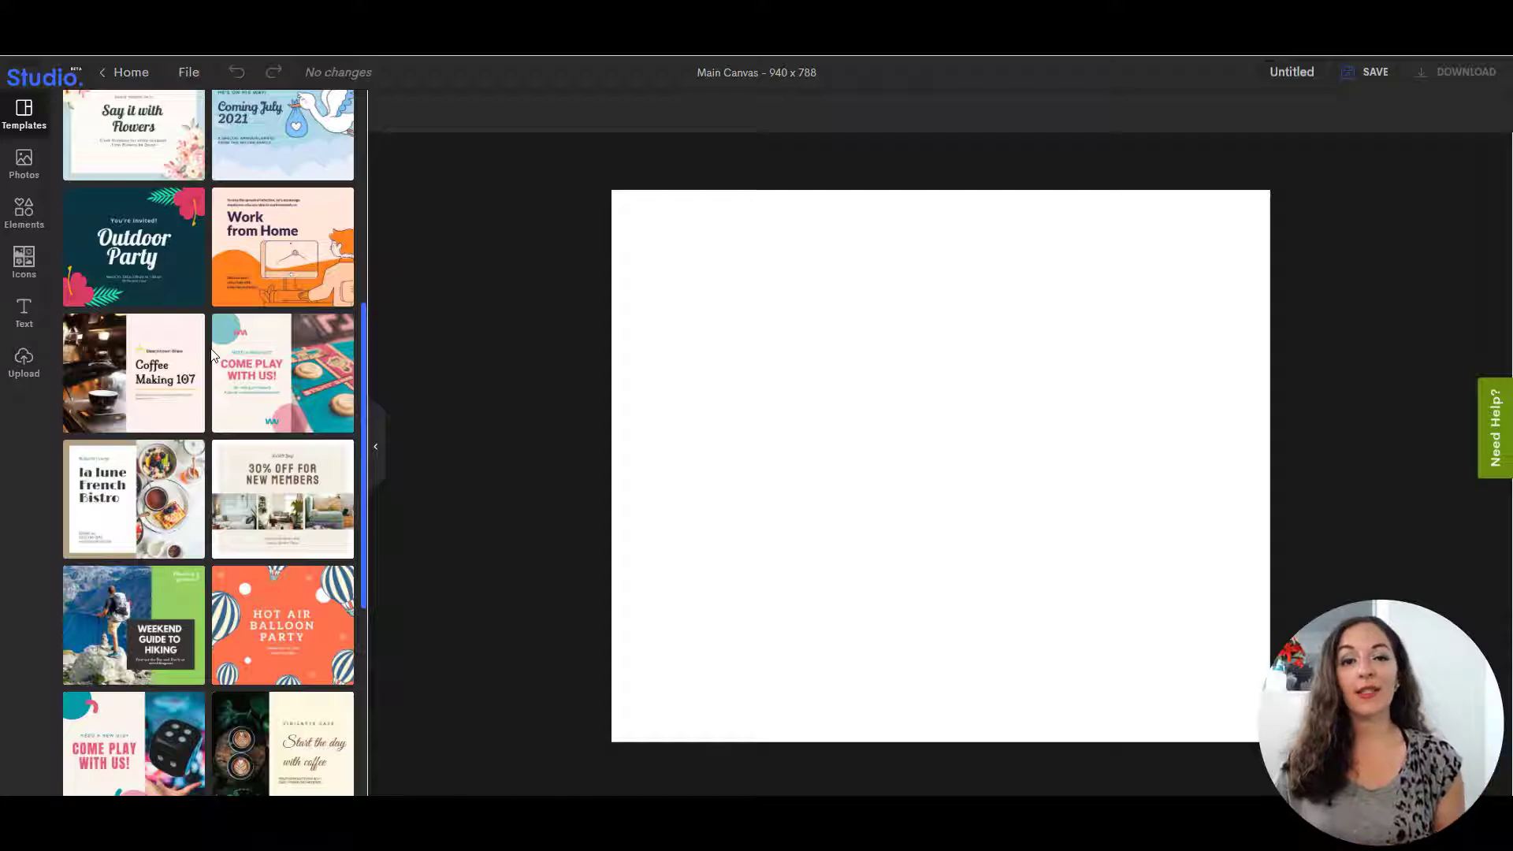
scroll(213, 354, "up", 4)
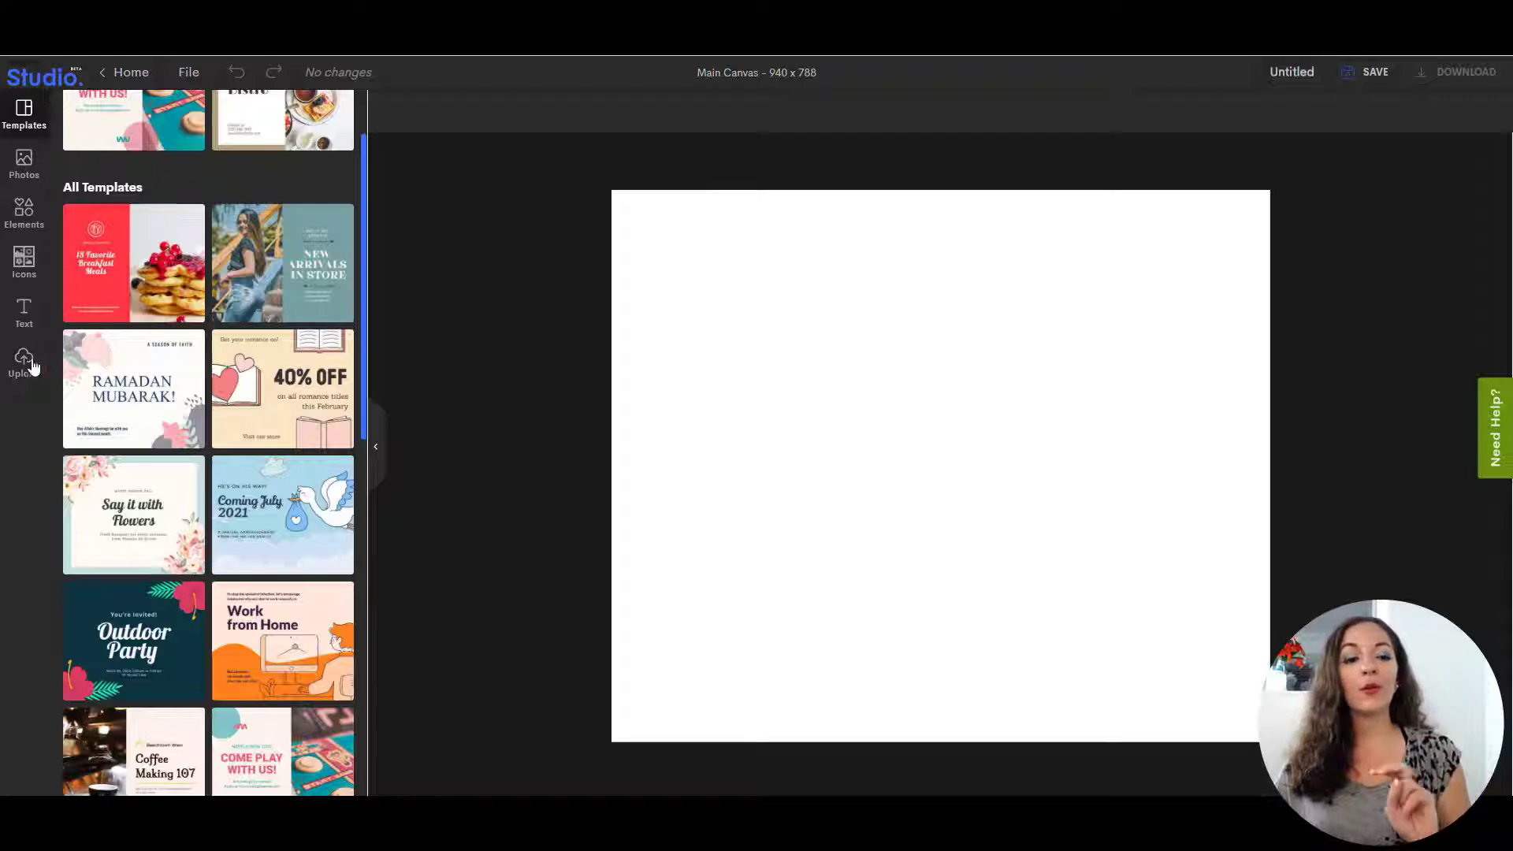
Apply the "Come Play With Us!" template with the teal arcade-button photo to the blank canvas
scroll(178, 458, "down", 4)
scroll(178, 457, "down", 3)
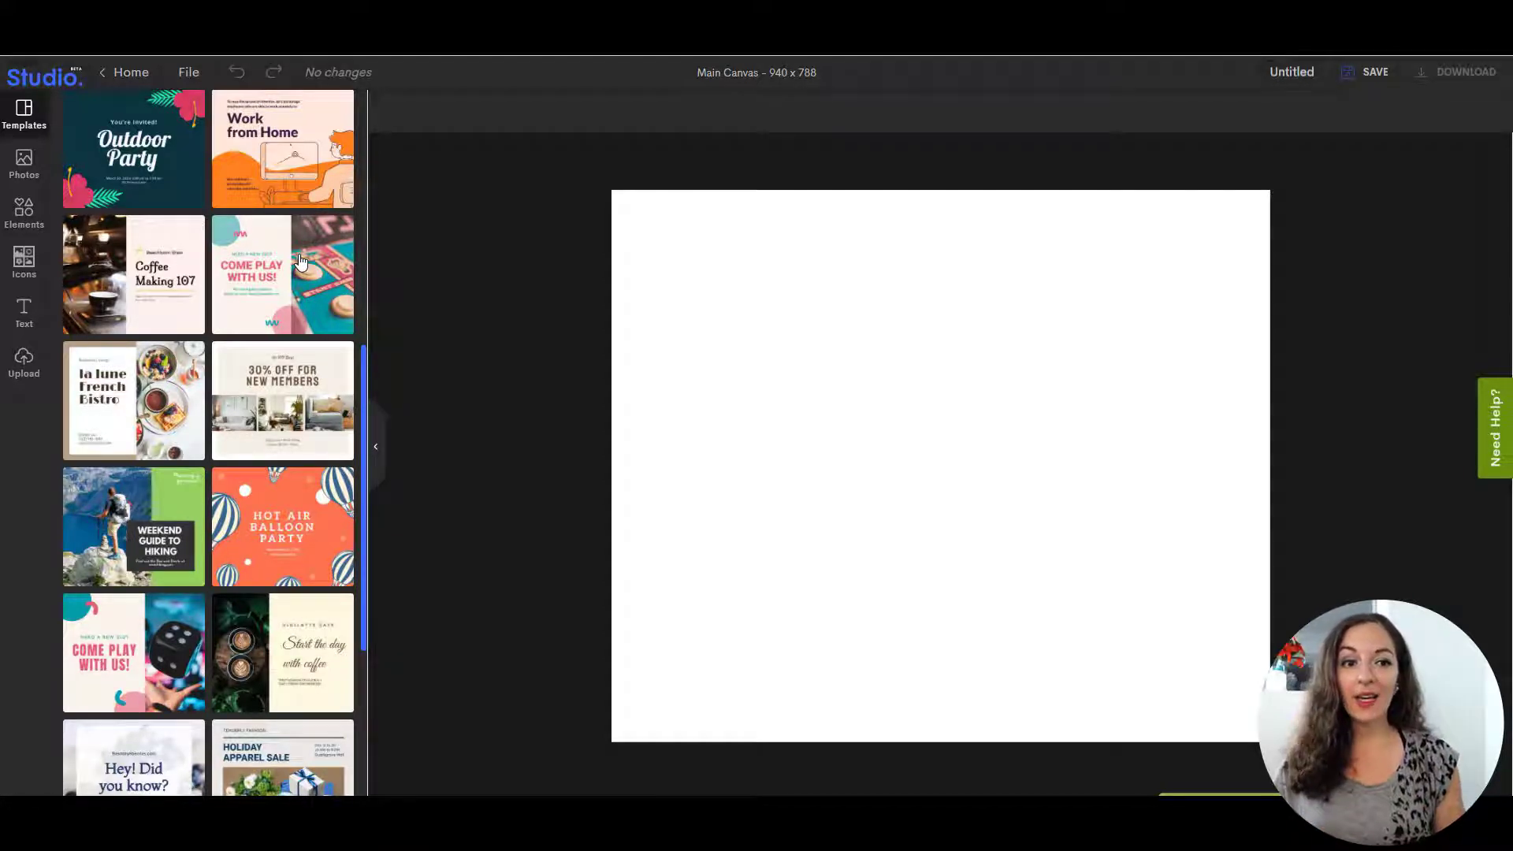
scroll(312, 526, "down", 3)
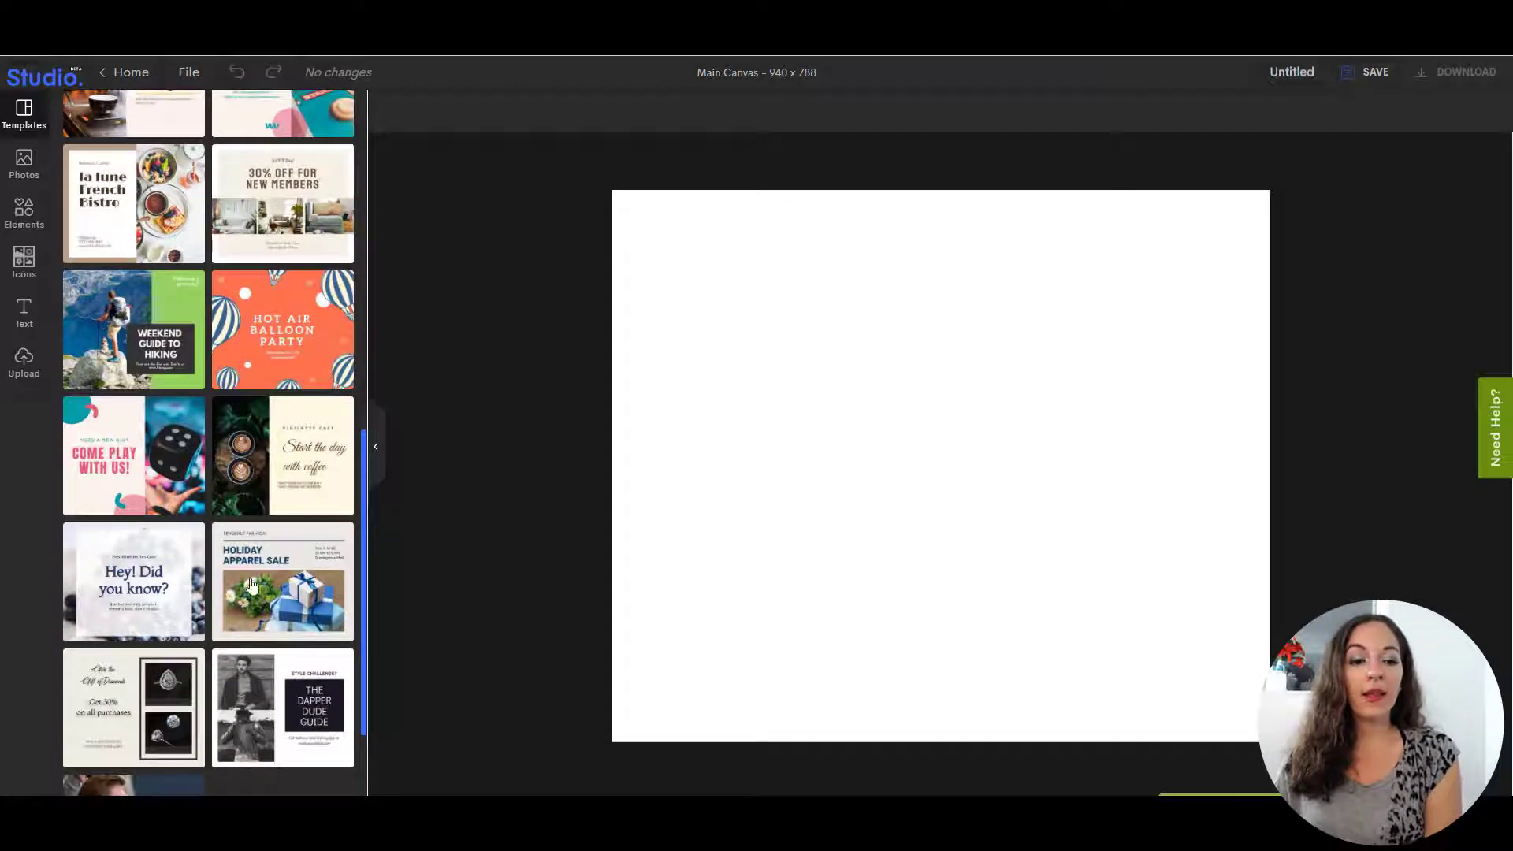
scroll(254, 599, "up", 4)
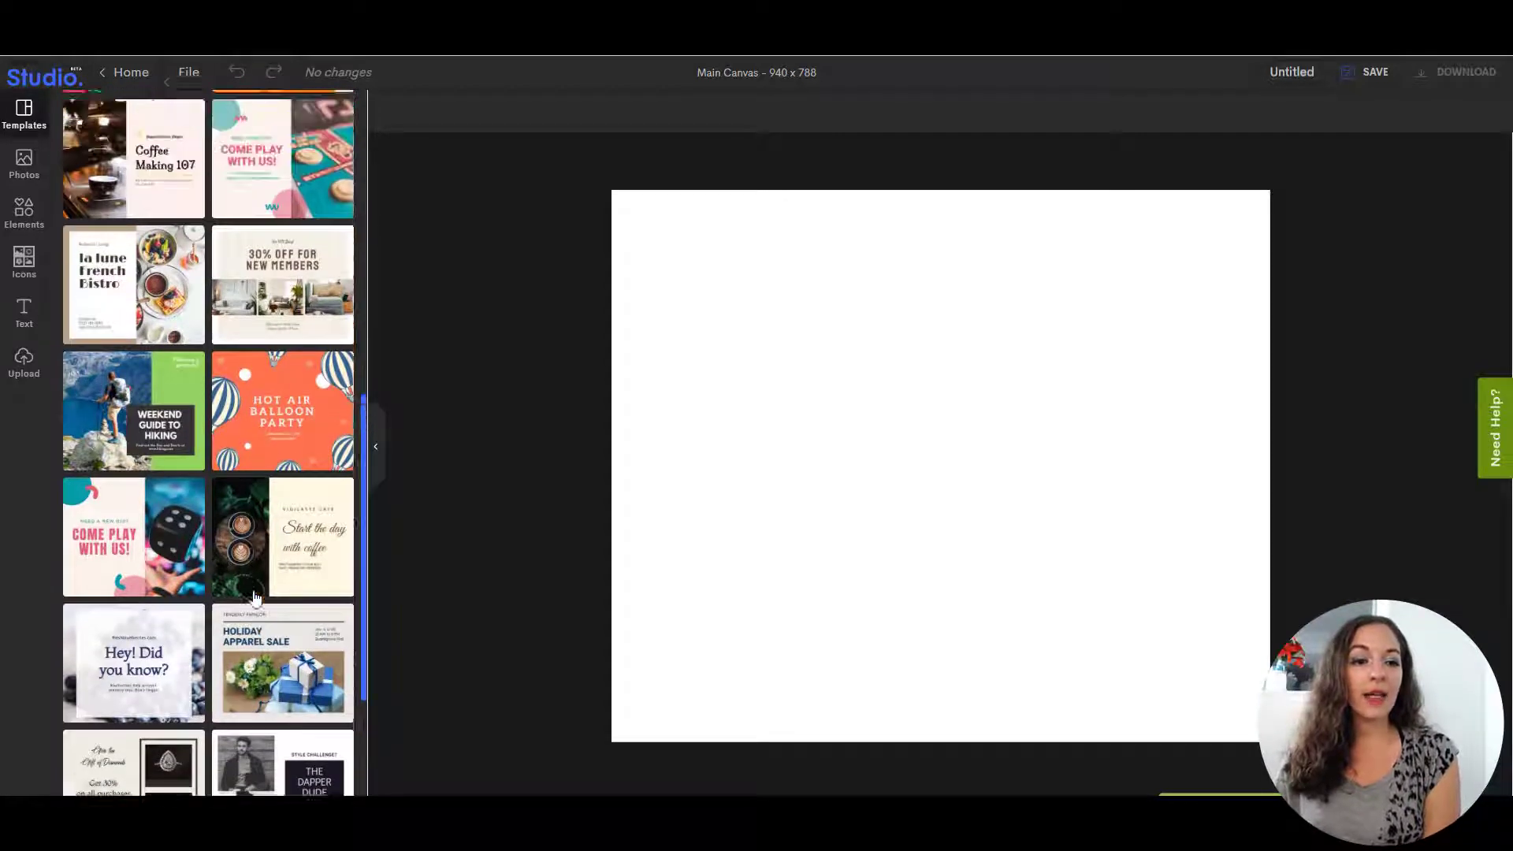
scroll(256, 599, "up", 3)
scroll(307, 504, "down", 3)
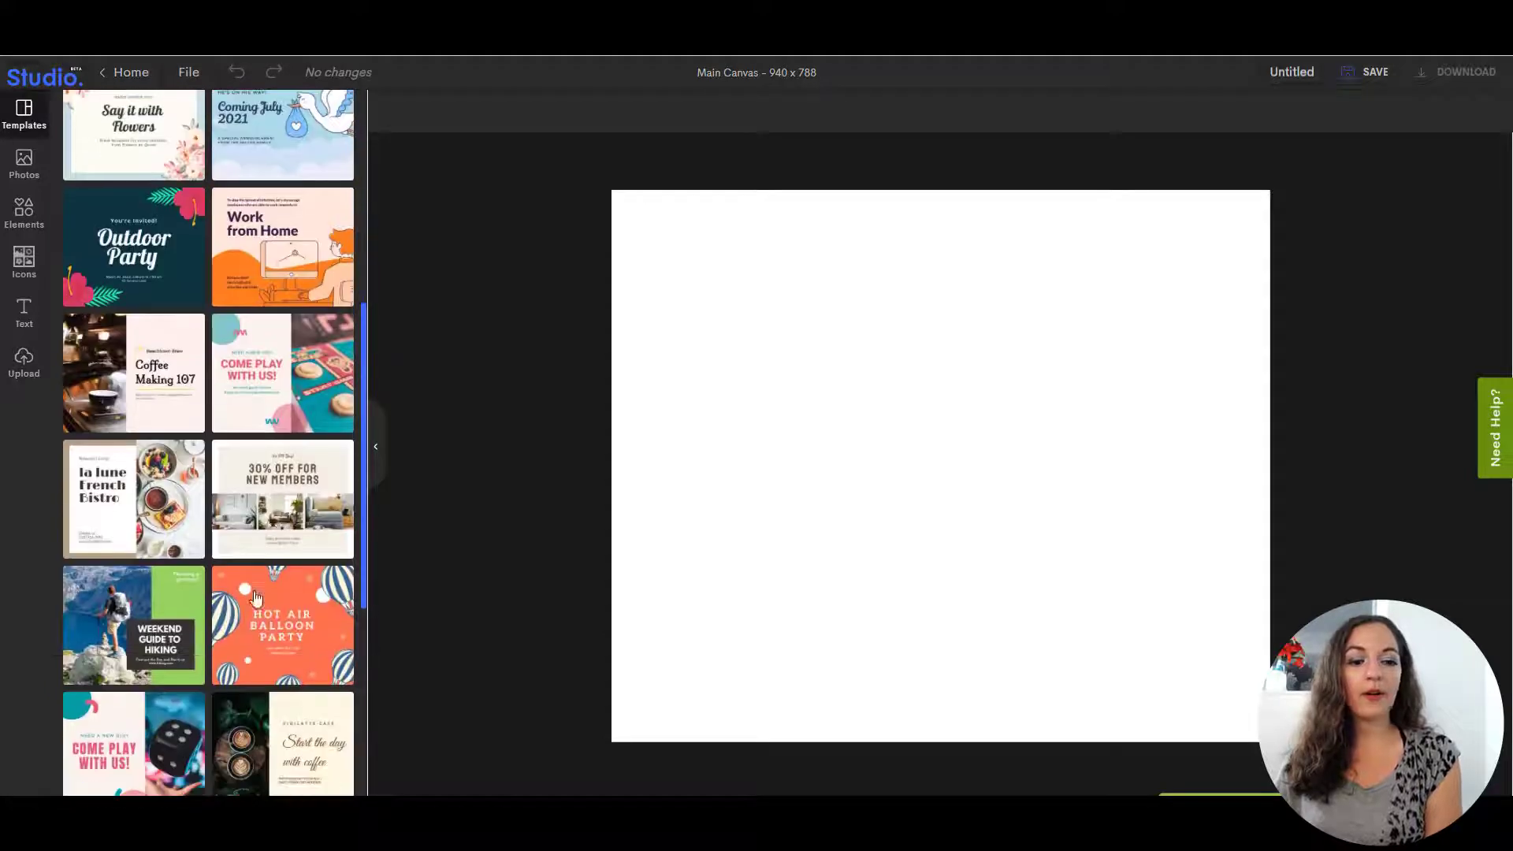
left_click(269, 377)
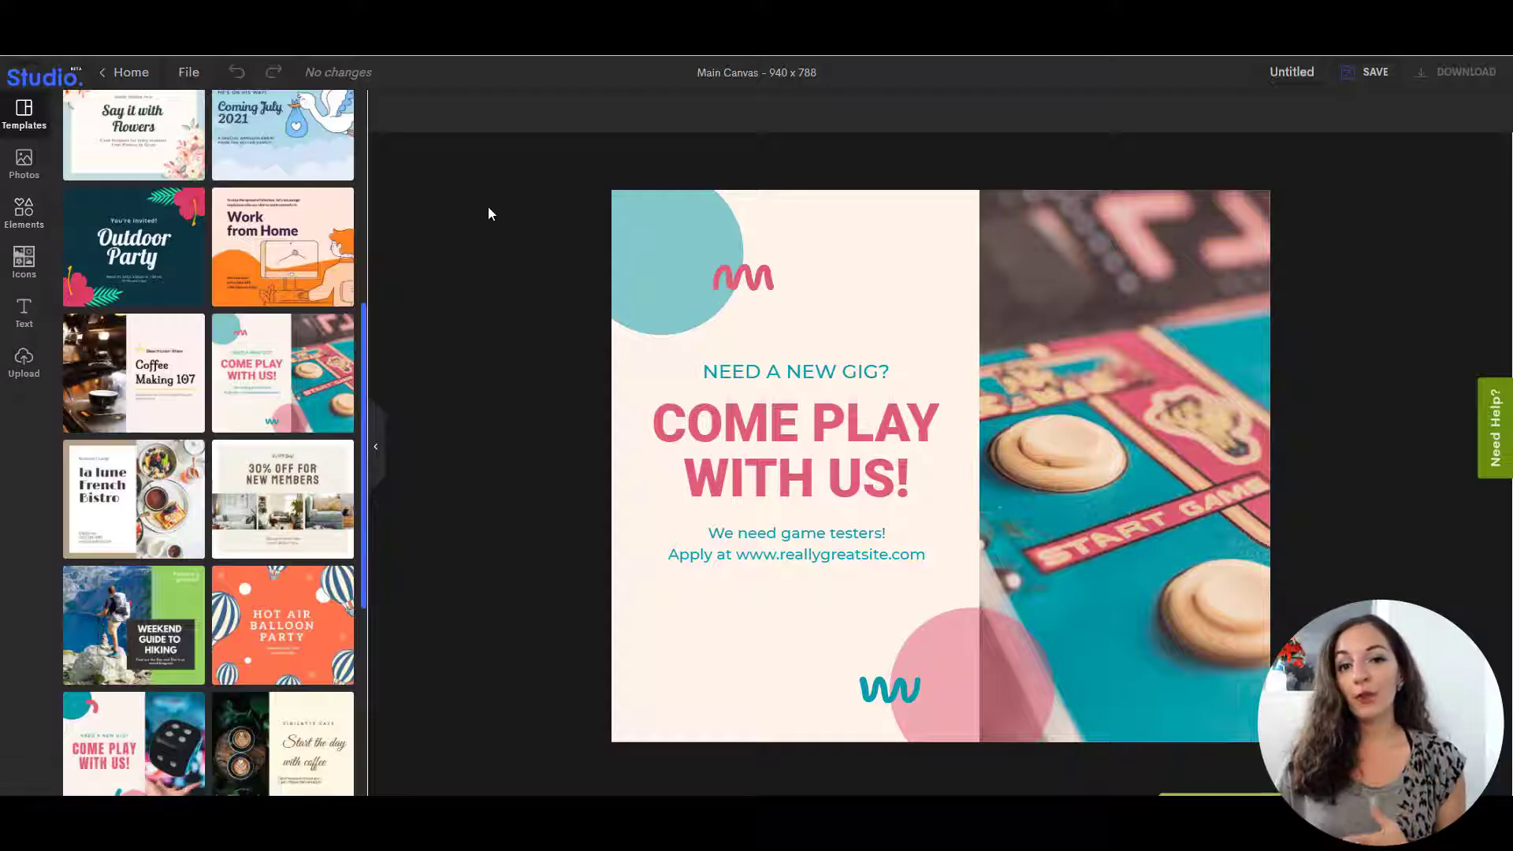
Search the stock photos for "artist" and look through the matching images
left_click(24, 166)
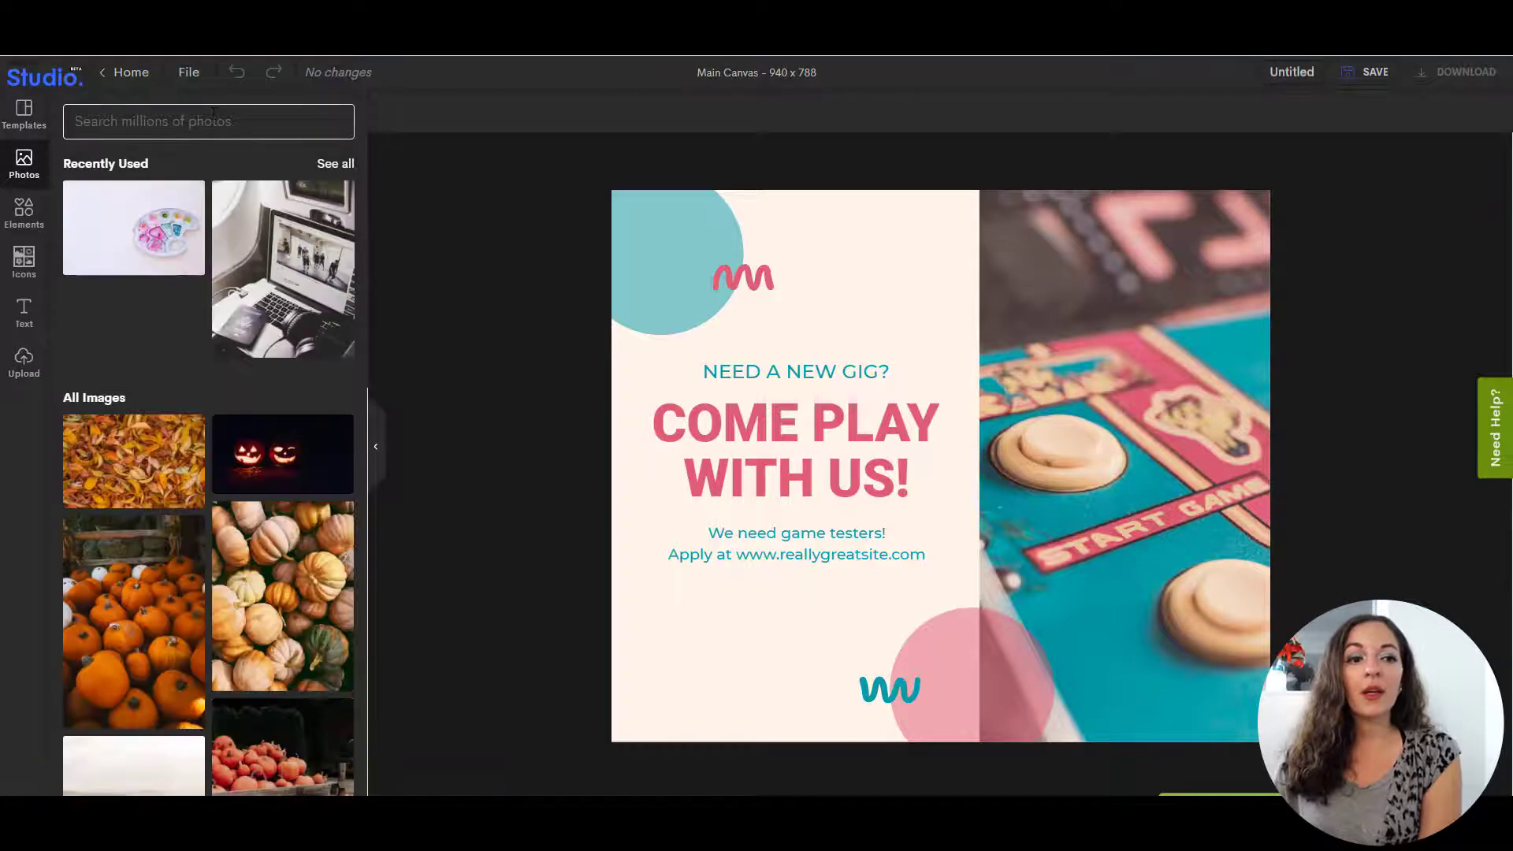
left_click(214, 120)
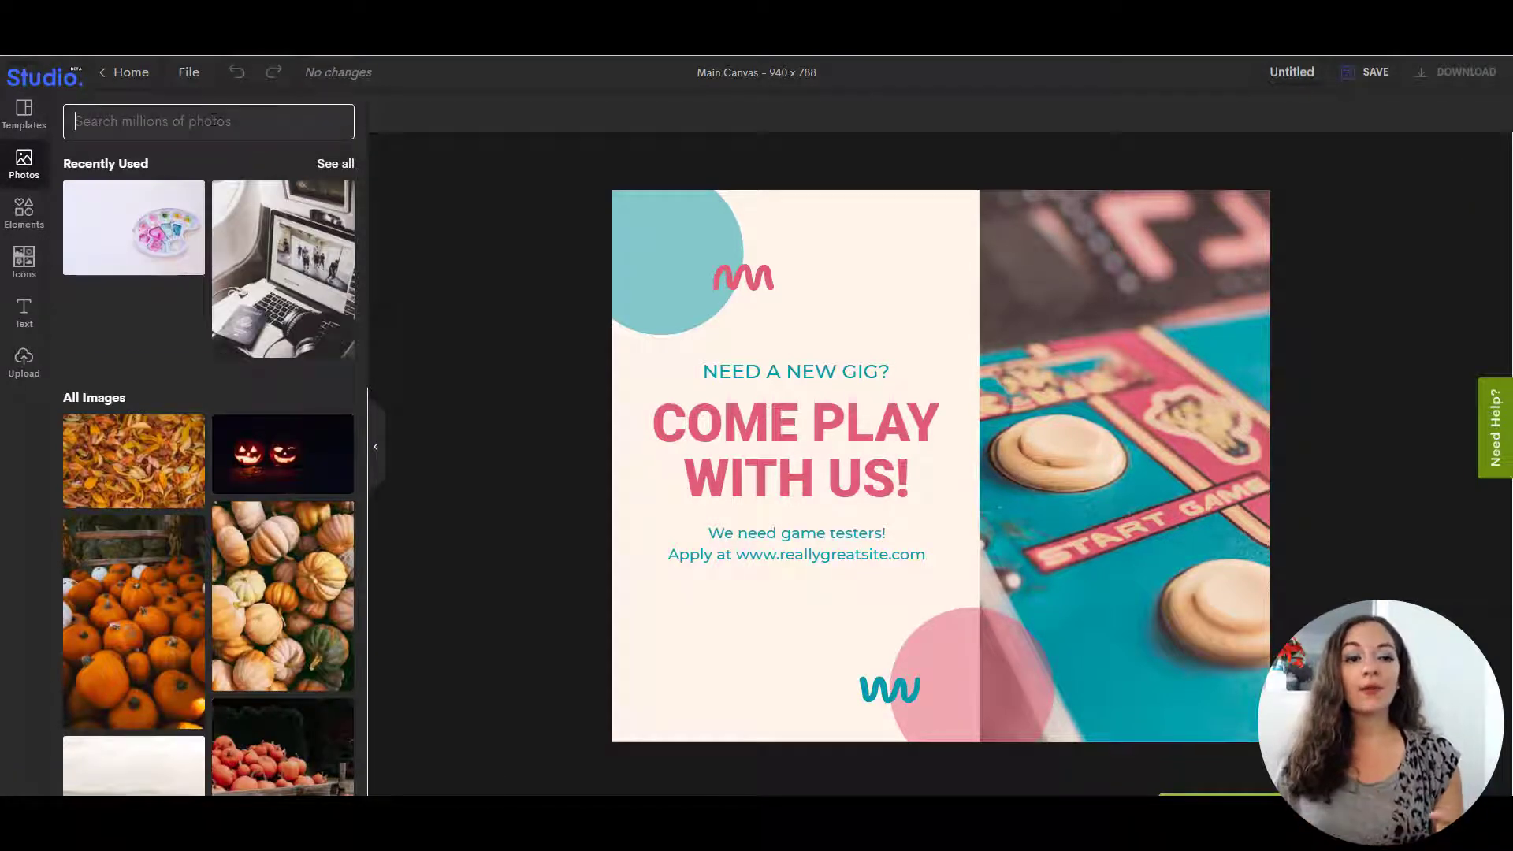
type("a")
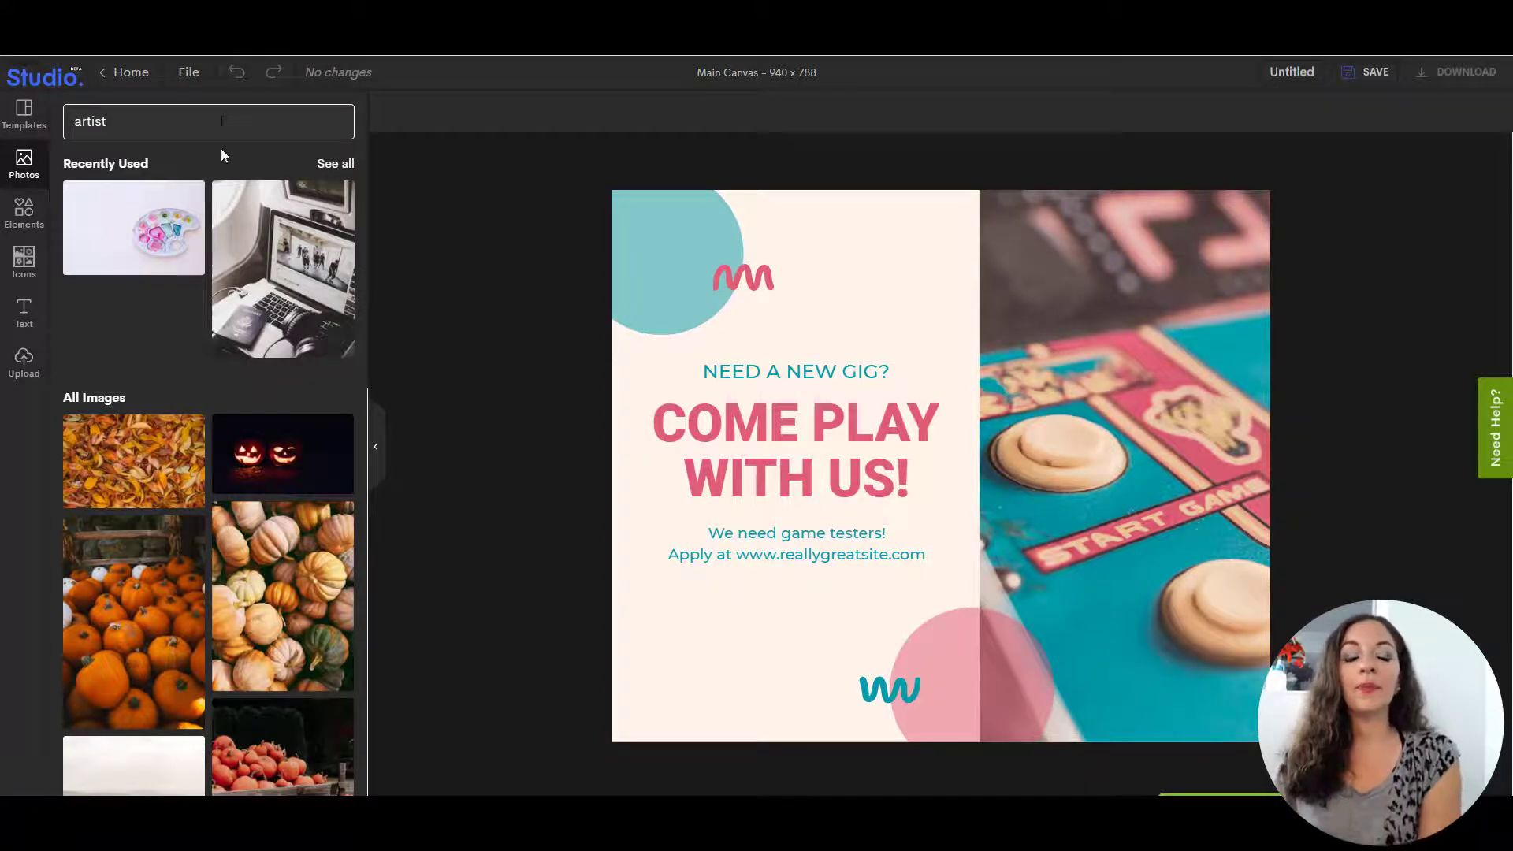
type("rtist")
key("Return")
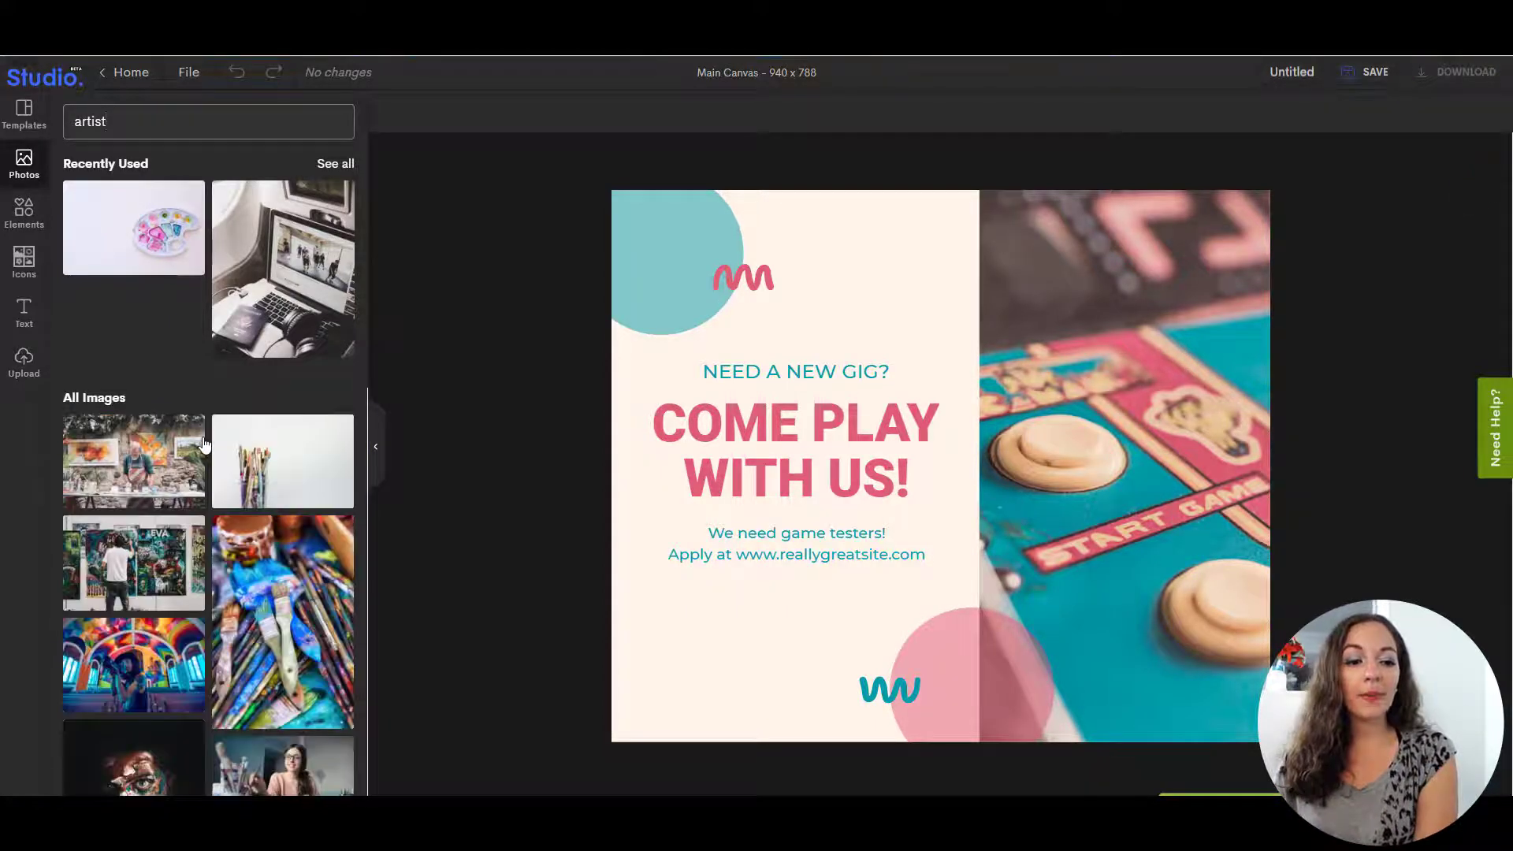
scroll(203, 445, "down", 10)
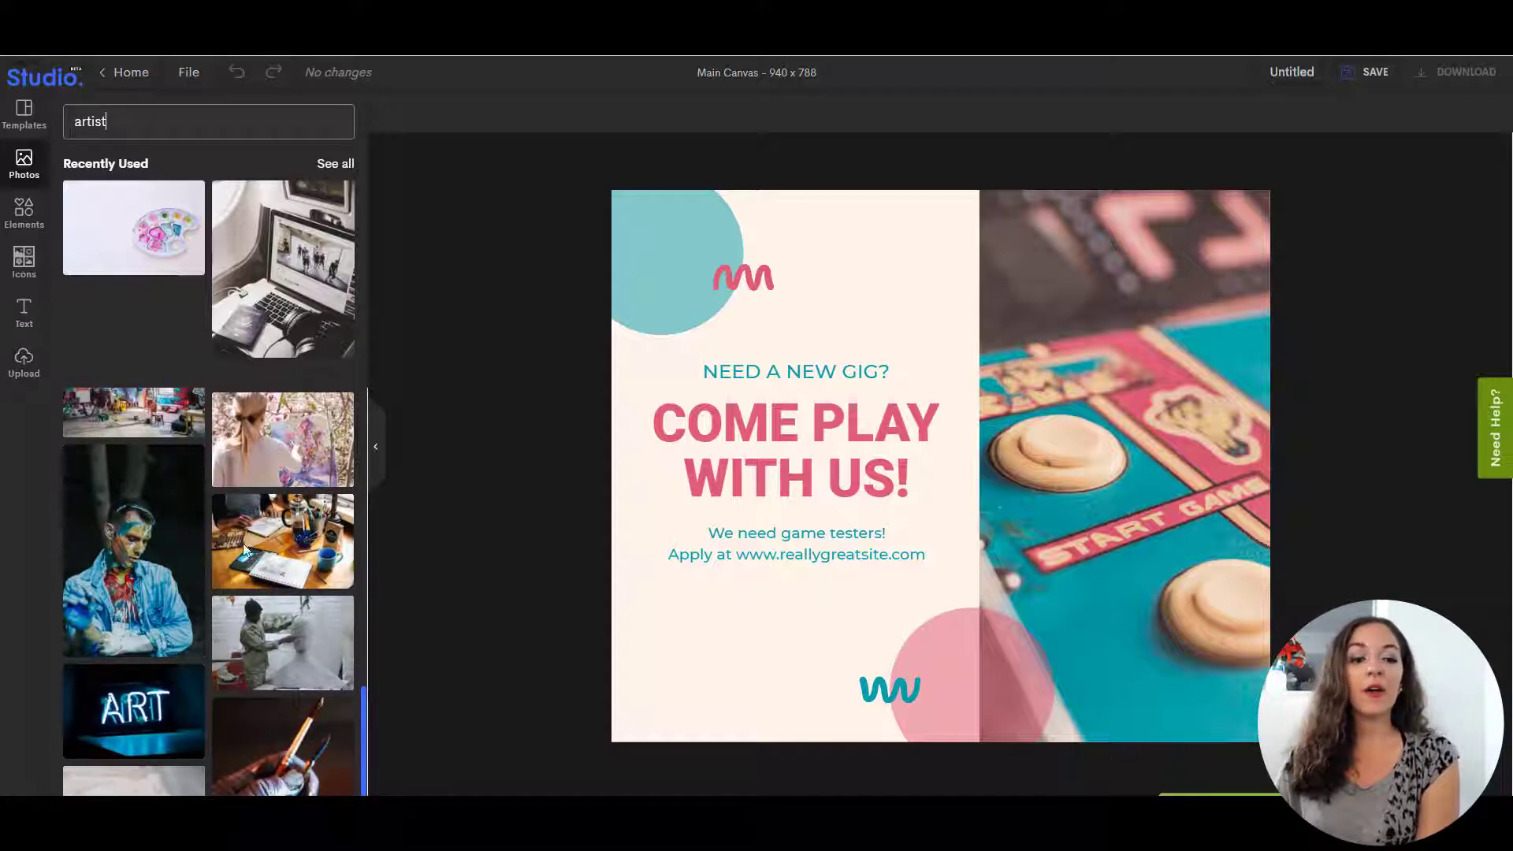
Insert the stock photo of a woman painting outdoors, shift it up and right over the design, and delete it
left_click(297, 585)
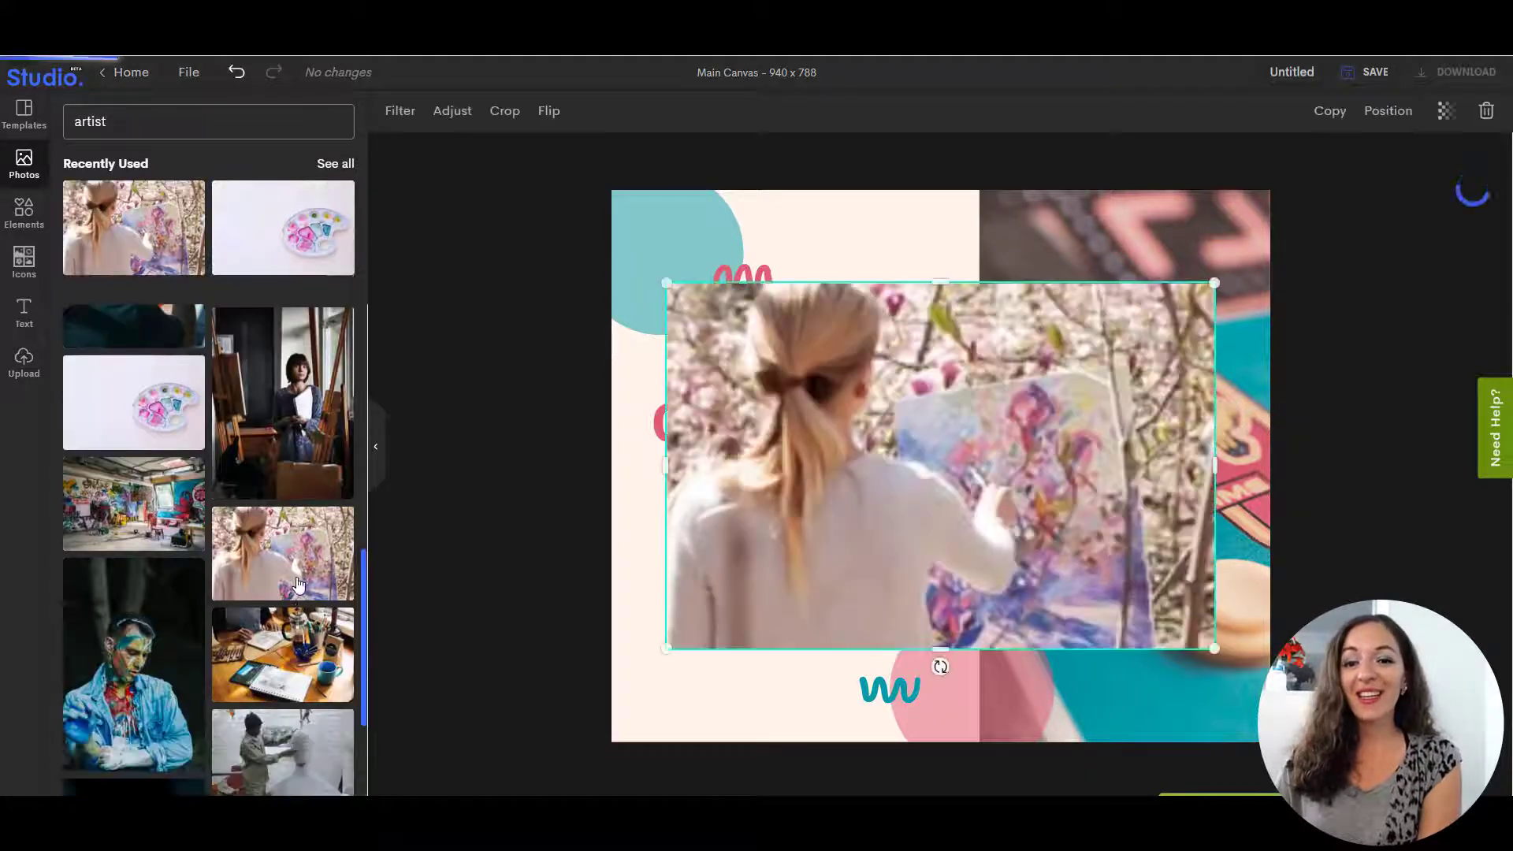
mouse_move(1040, 433)
left_mouse_down()
mouse_move(1106, 401)
mouse_move(1077, 386)
left_mouse_up()
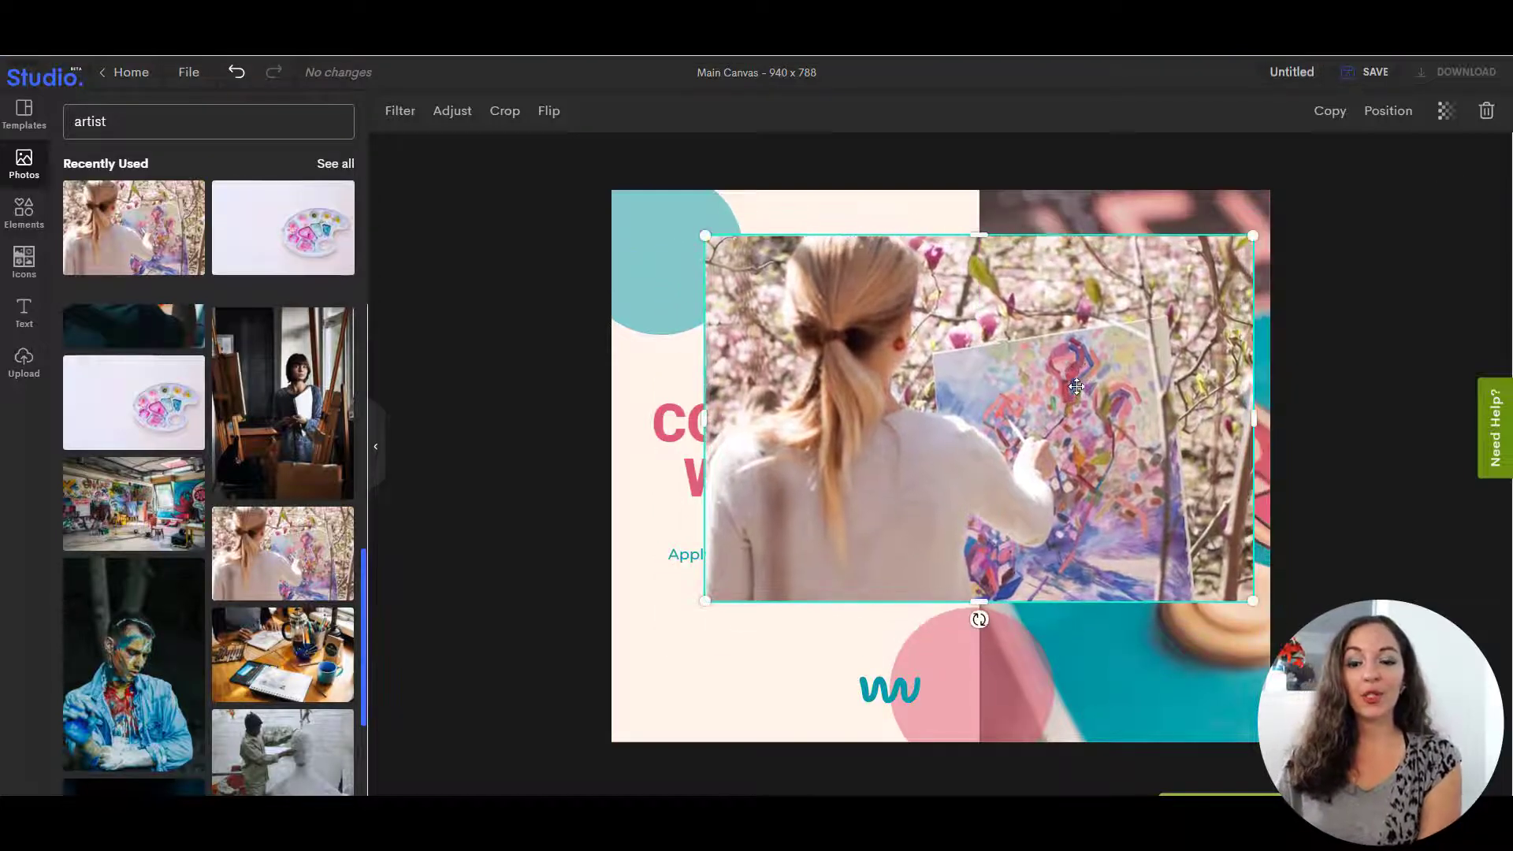
left_click(1484, 114)
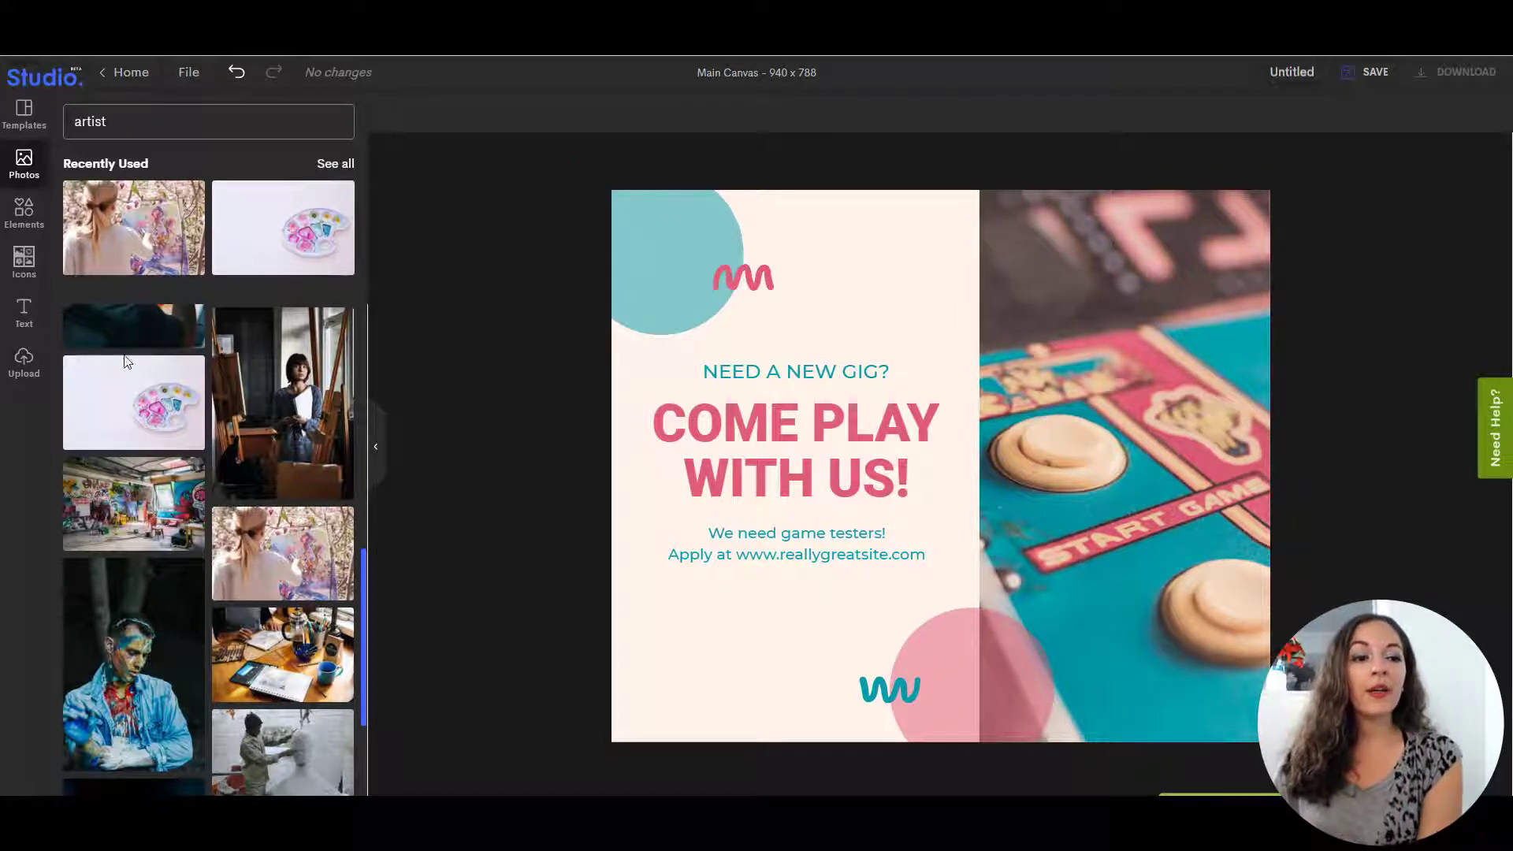
Check the image upload dialog without choosing a file, and add the uploaded photo of two women in a lit frame
left_click(22, 364)
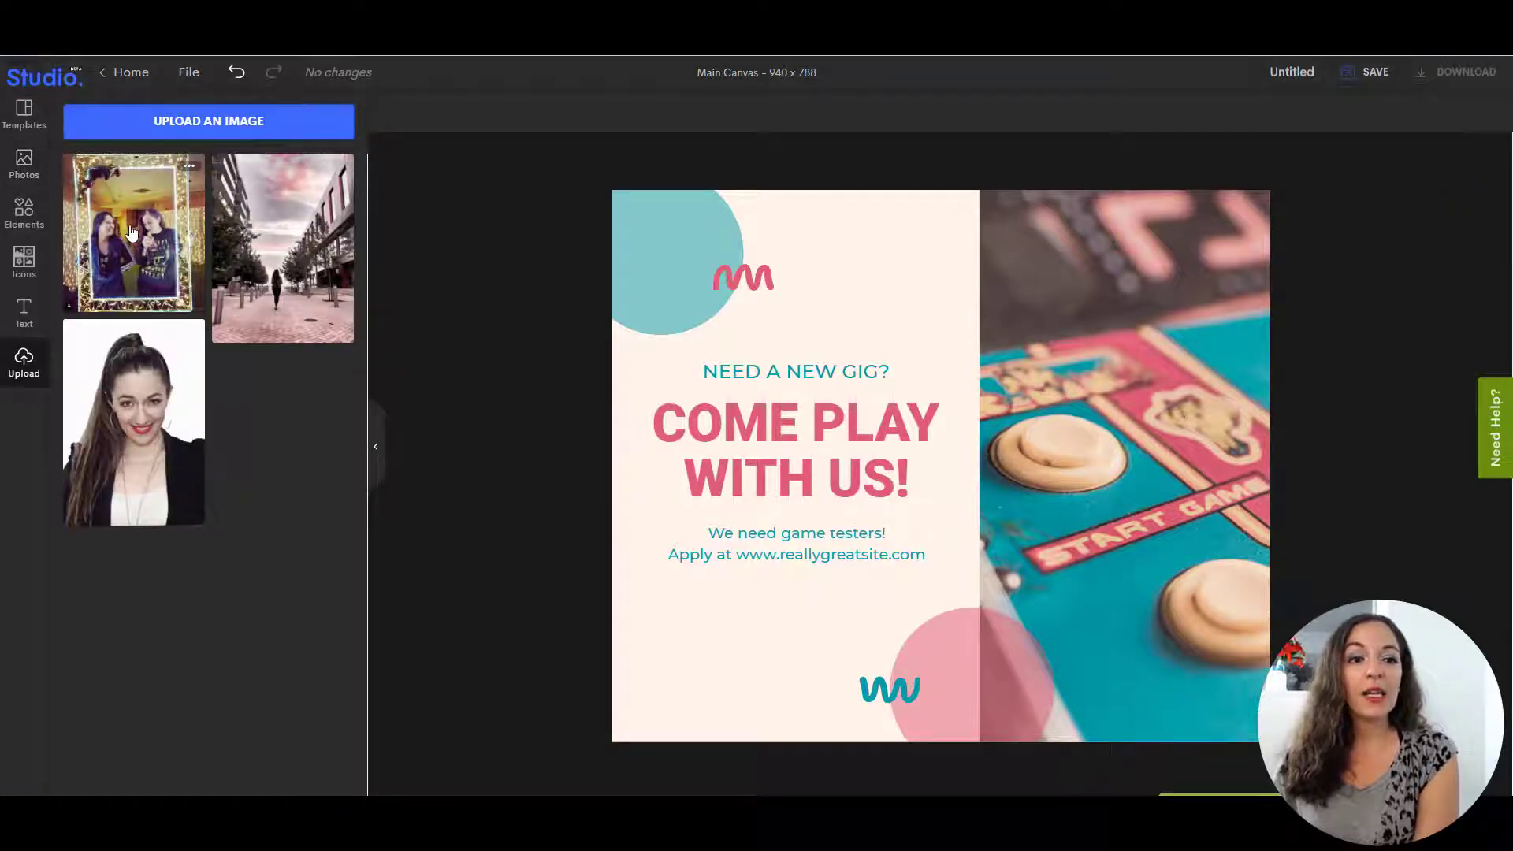
left_click(215, 129)
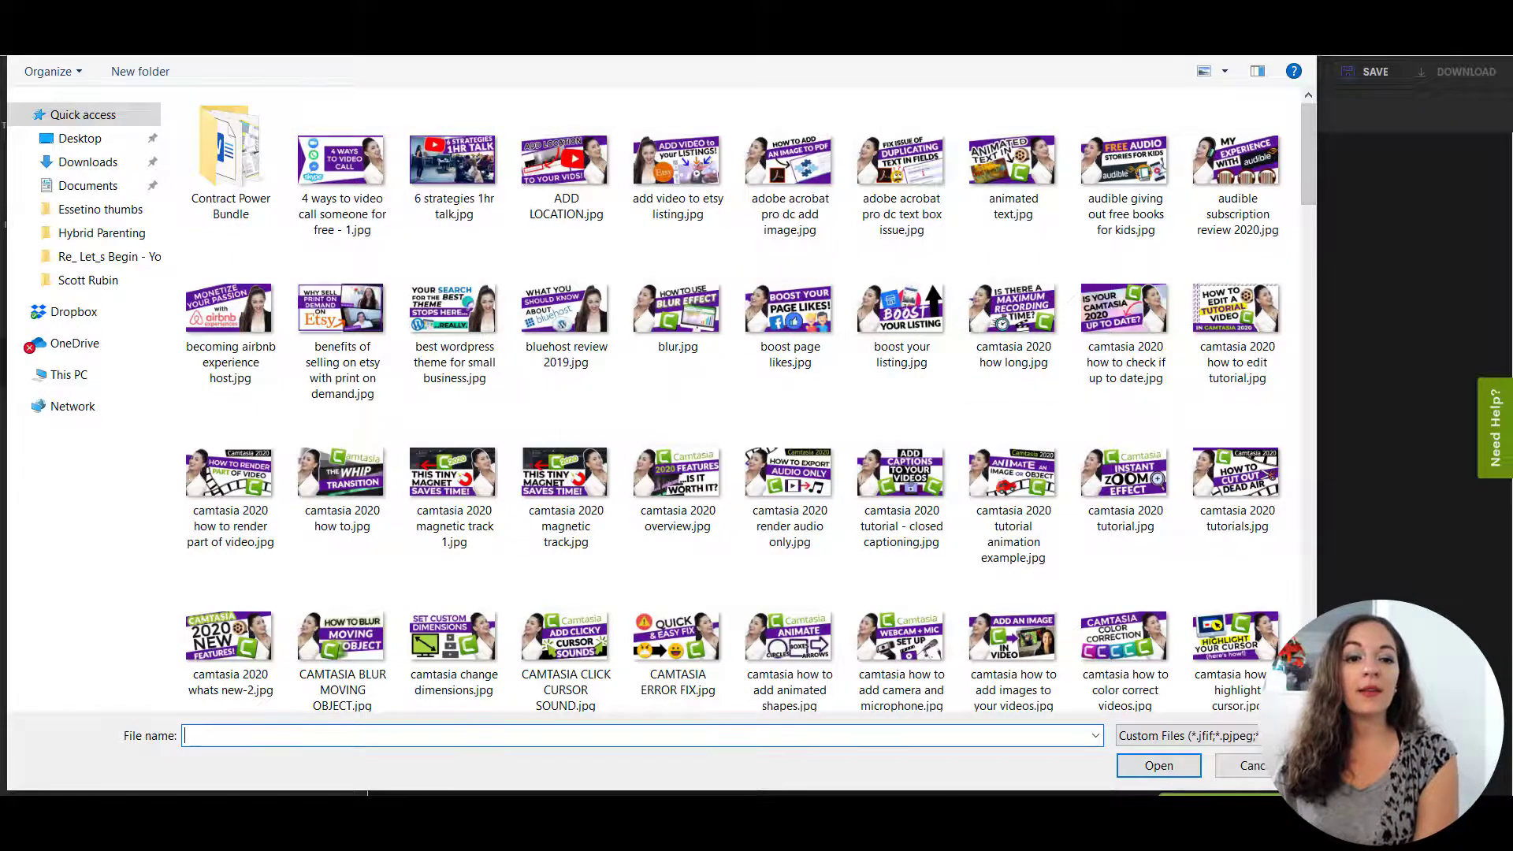
key("Escape")
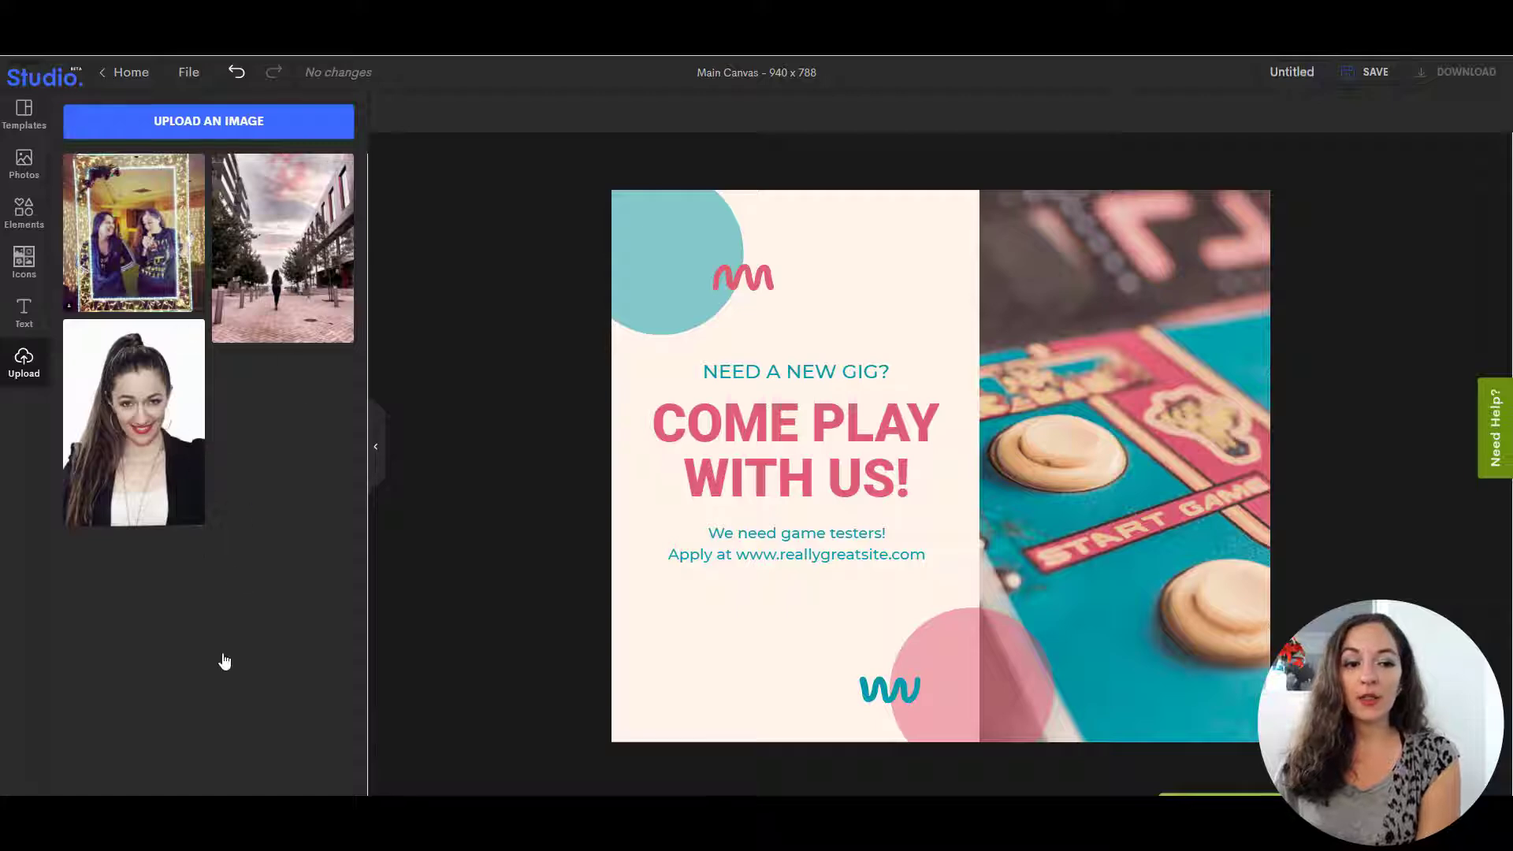
left_click(148, 206)
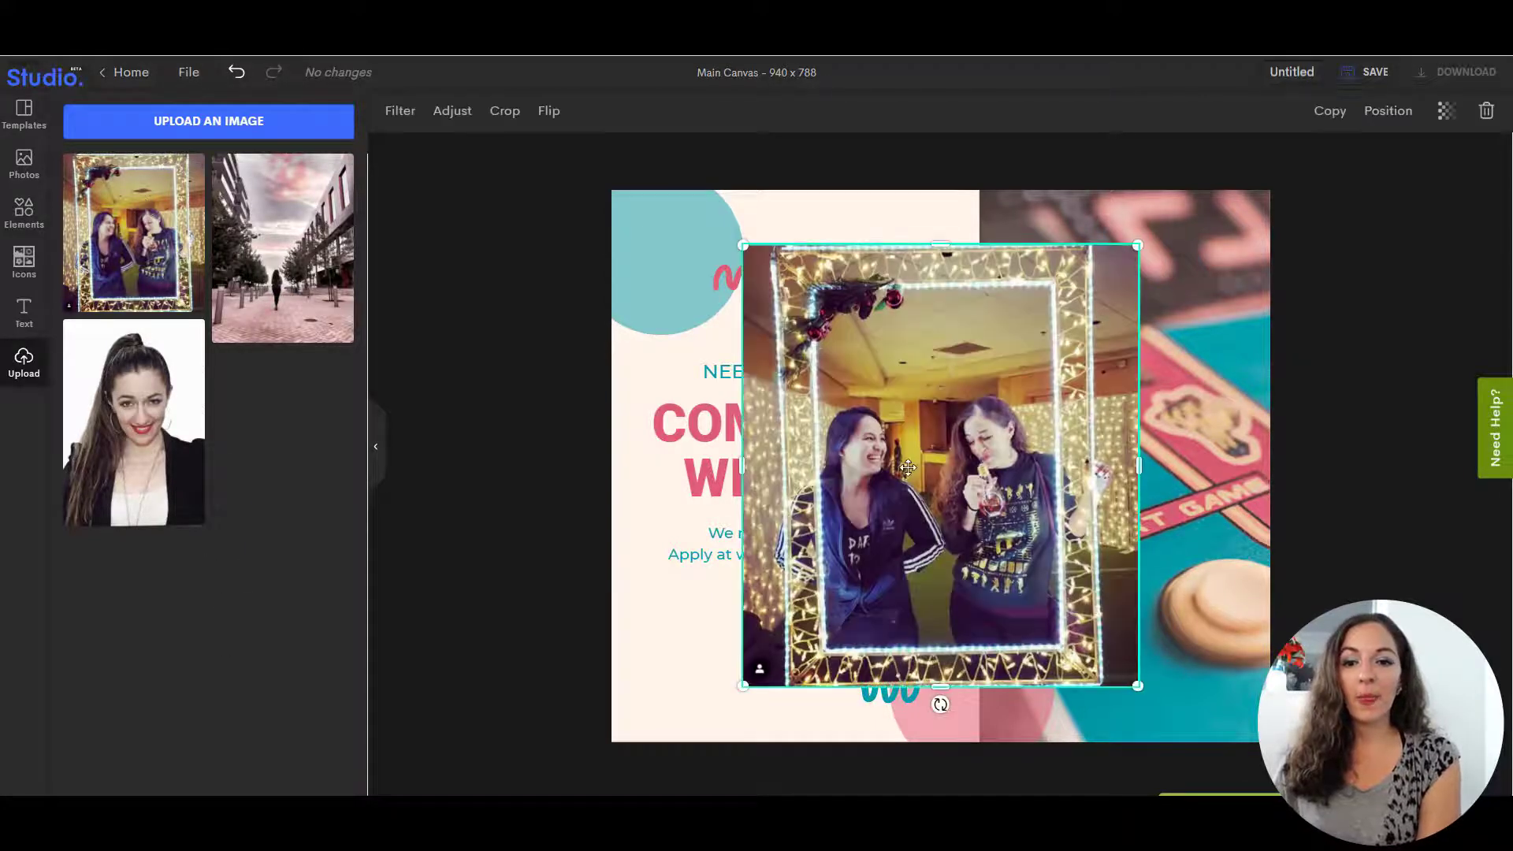
Enlarge the photo of the two women to the full canvas height and position it over the right part of the design
left_click_drag(906, 466, 1087, 411)
left_click_drag(919, 630, 817, 784)
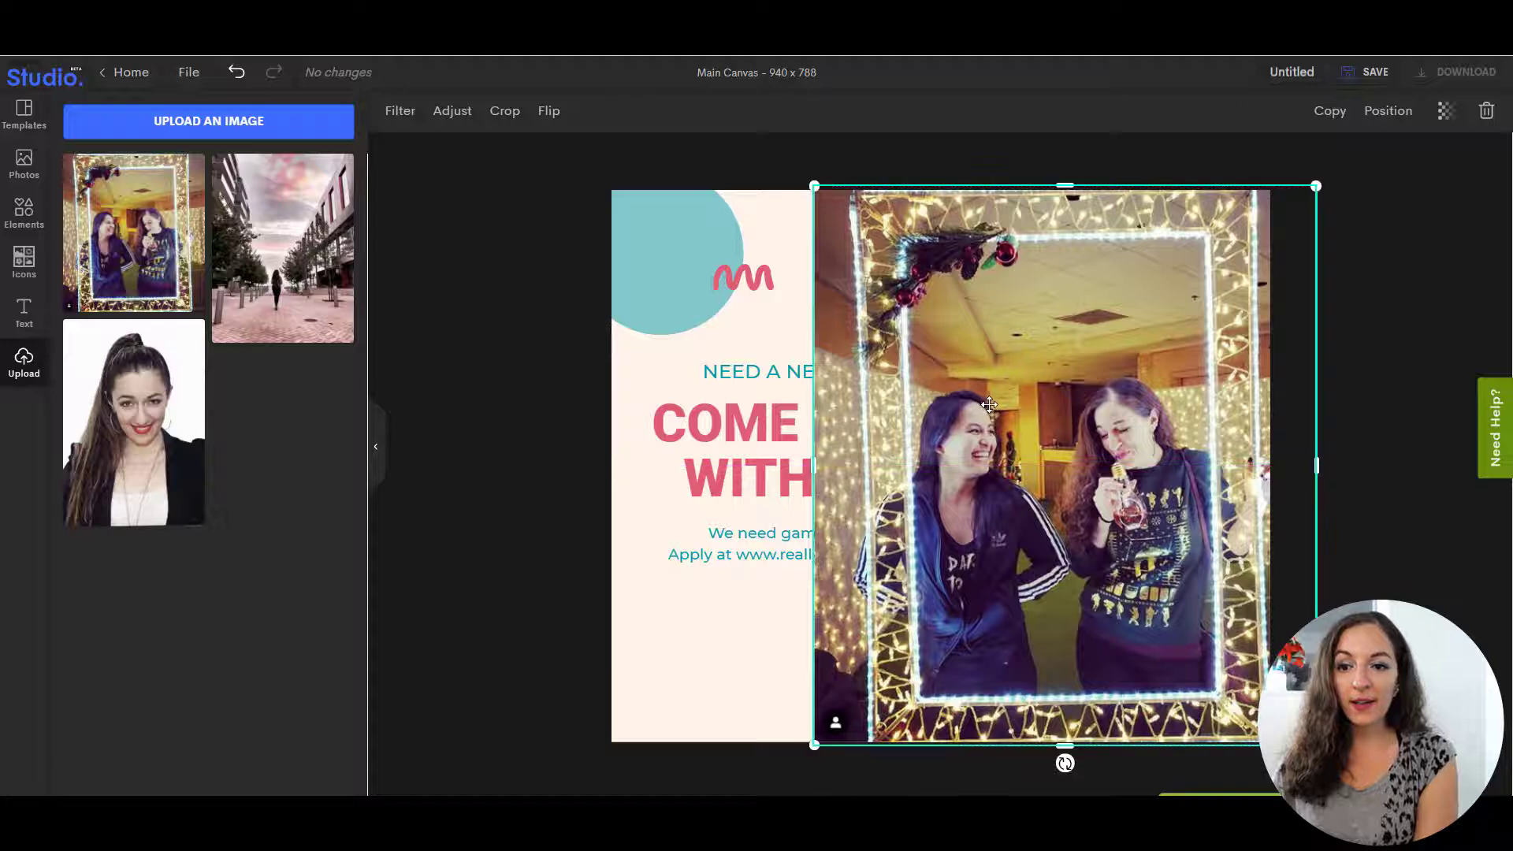
mouse_move(988, 403)
left_mouse_down()
mouse_move(1034, 401)
mouse_move(1017, 403)
left_mouse_up()
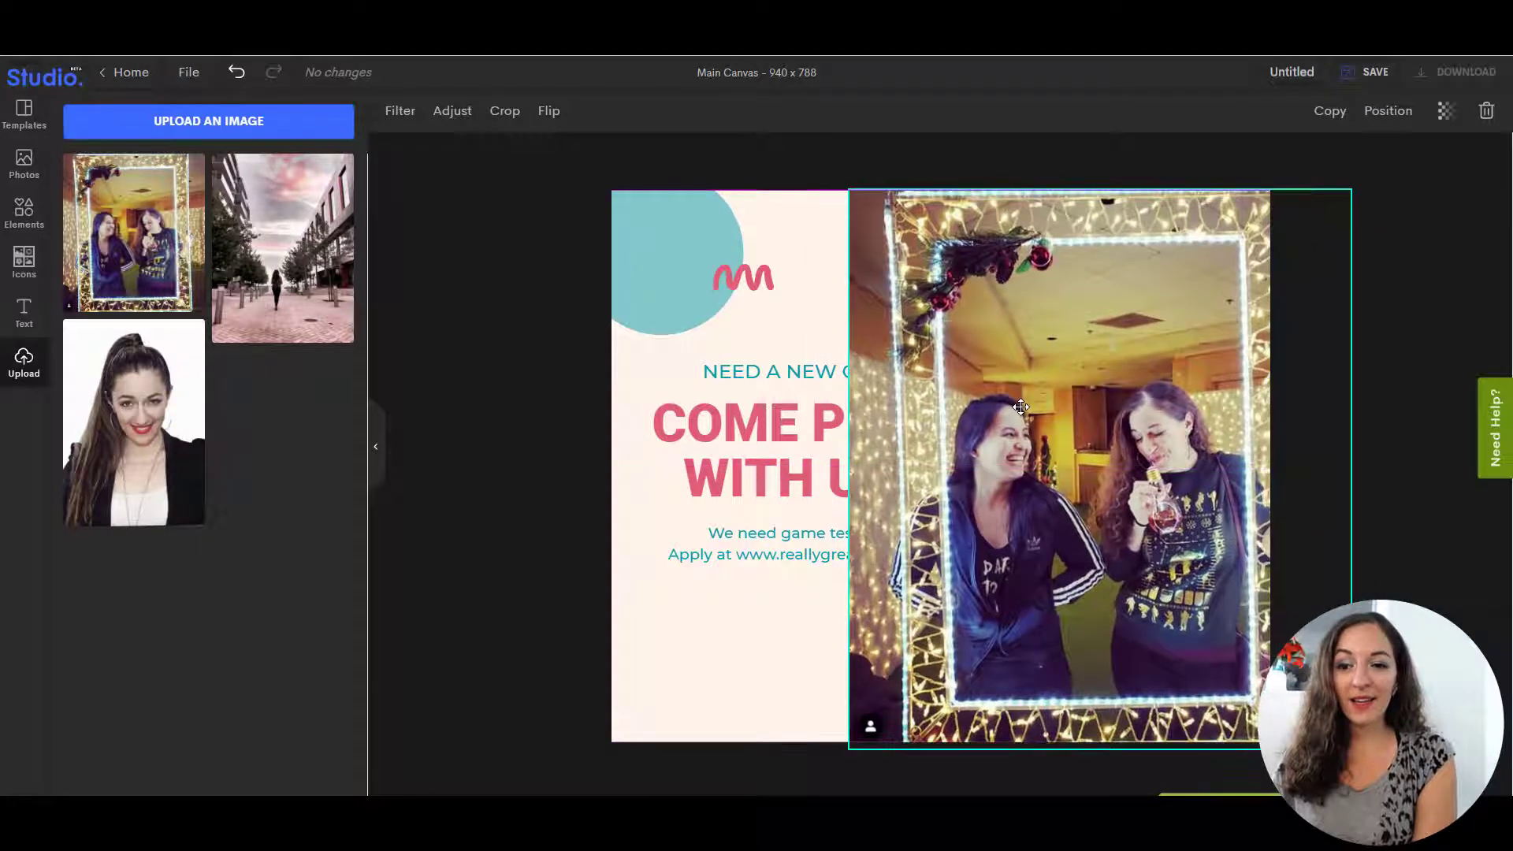
left_click(1407, 311)
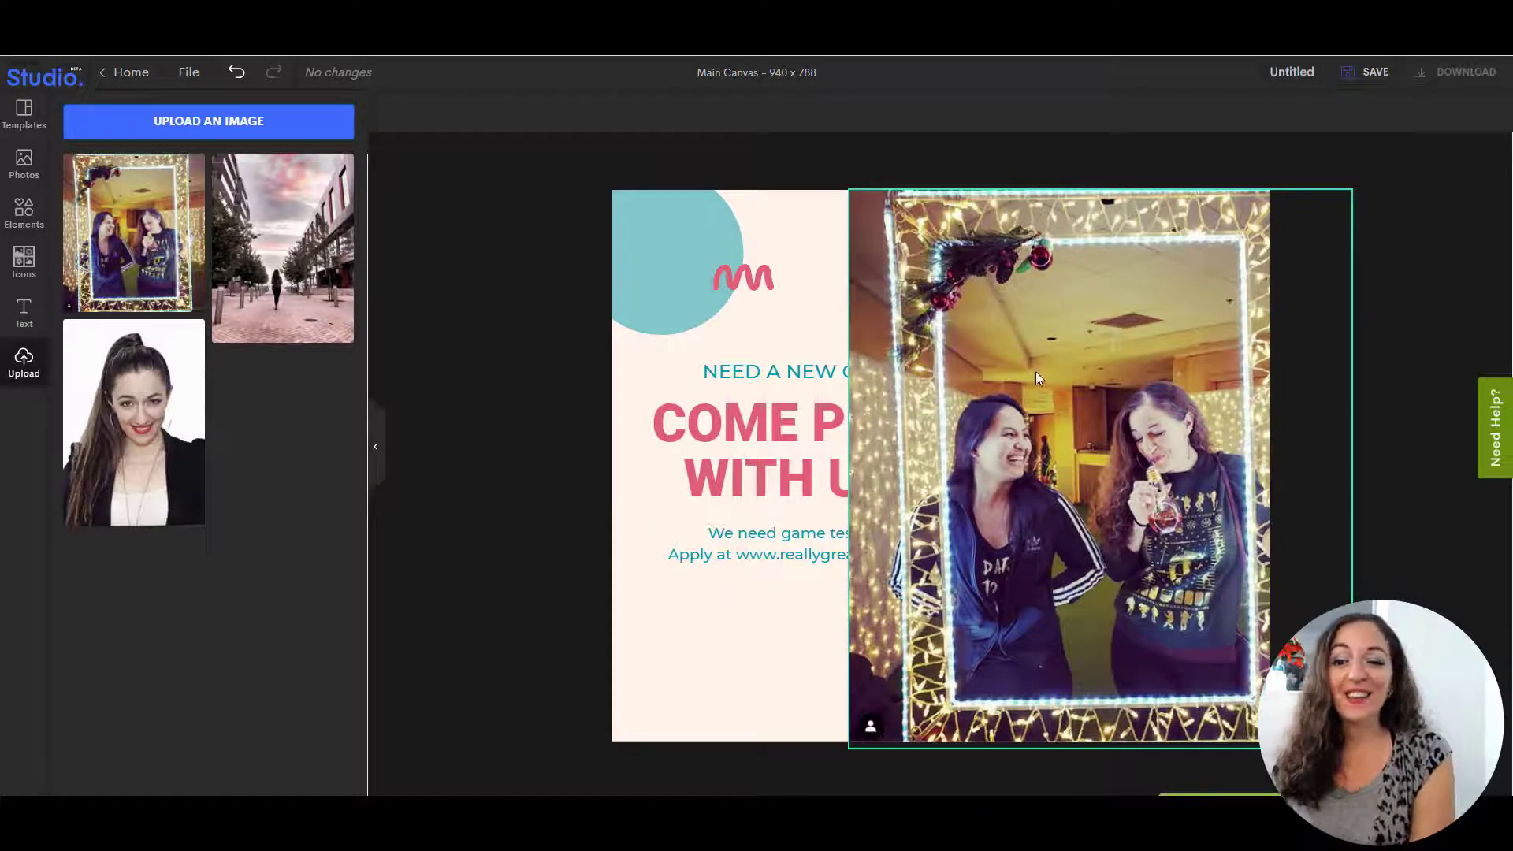
mouse_move(1114, 427)
left_mouse_down()
mouse_move(1137, 427)
mouse_move(1095, 438)
mouse_move(1134, 426)
mouse_move(1122, 425)
left_mouse_up()
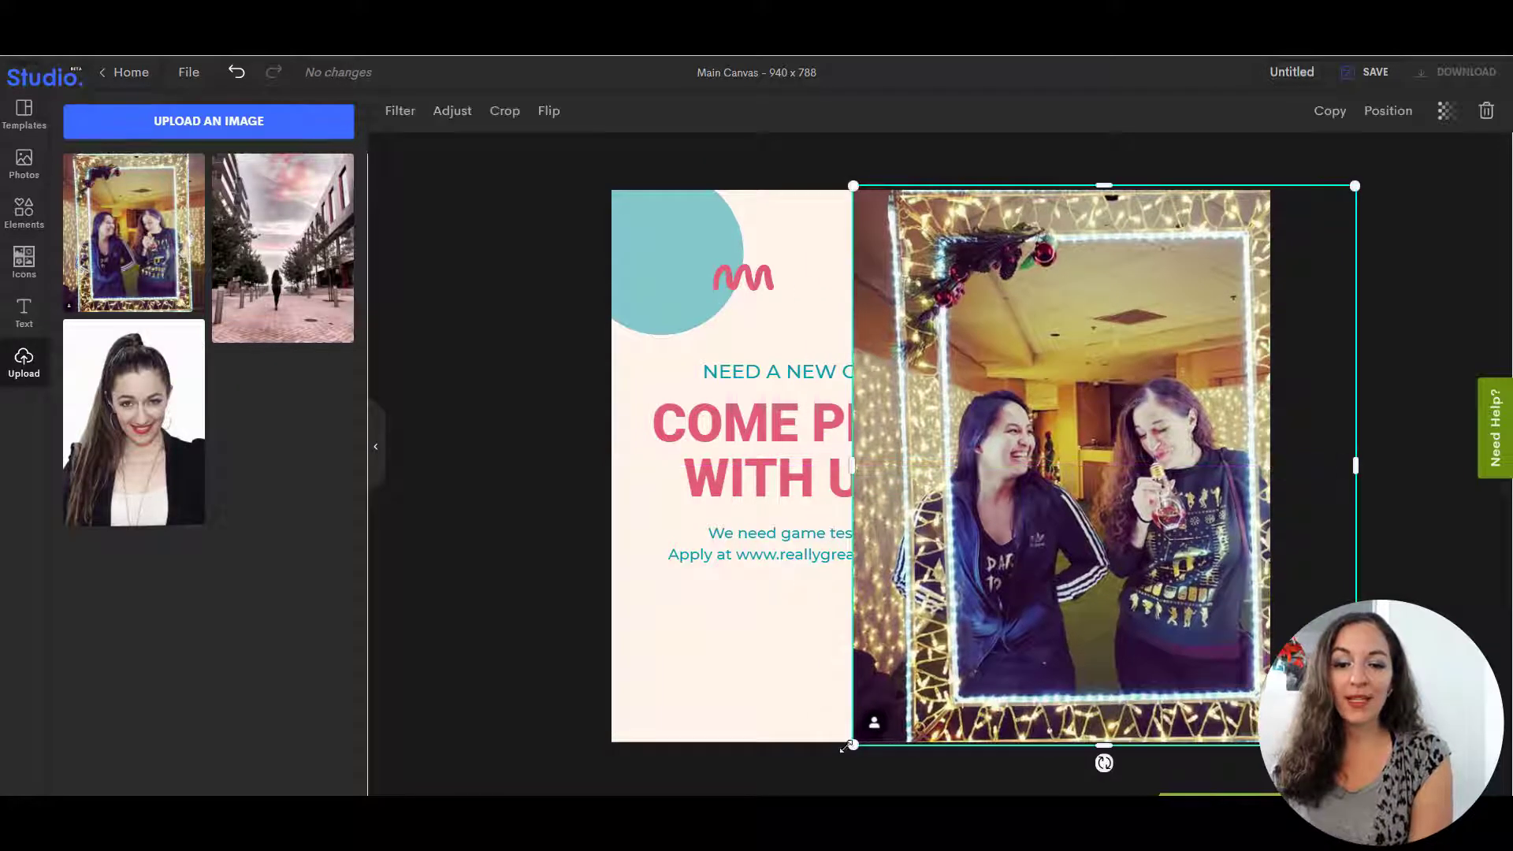
Narrow the two-women photo from both sides and align it with the canvas's right edge, overlapping the heading's end only slightly
left_click_drag(852, 466, 971, 469)
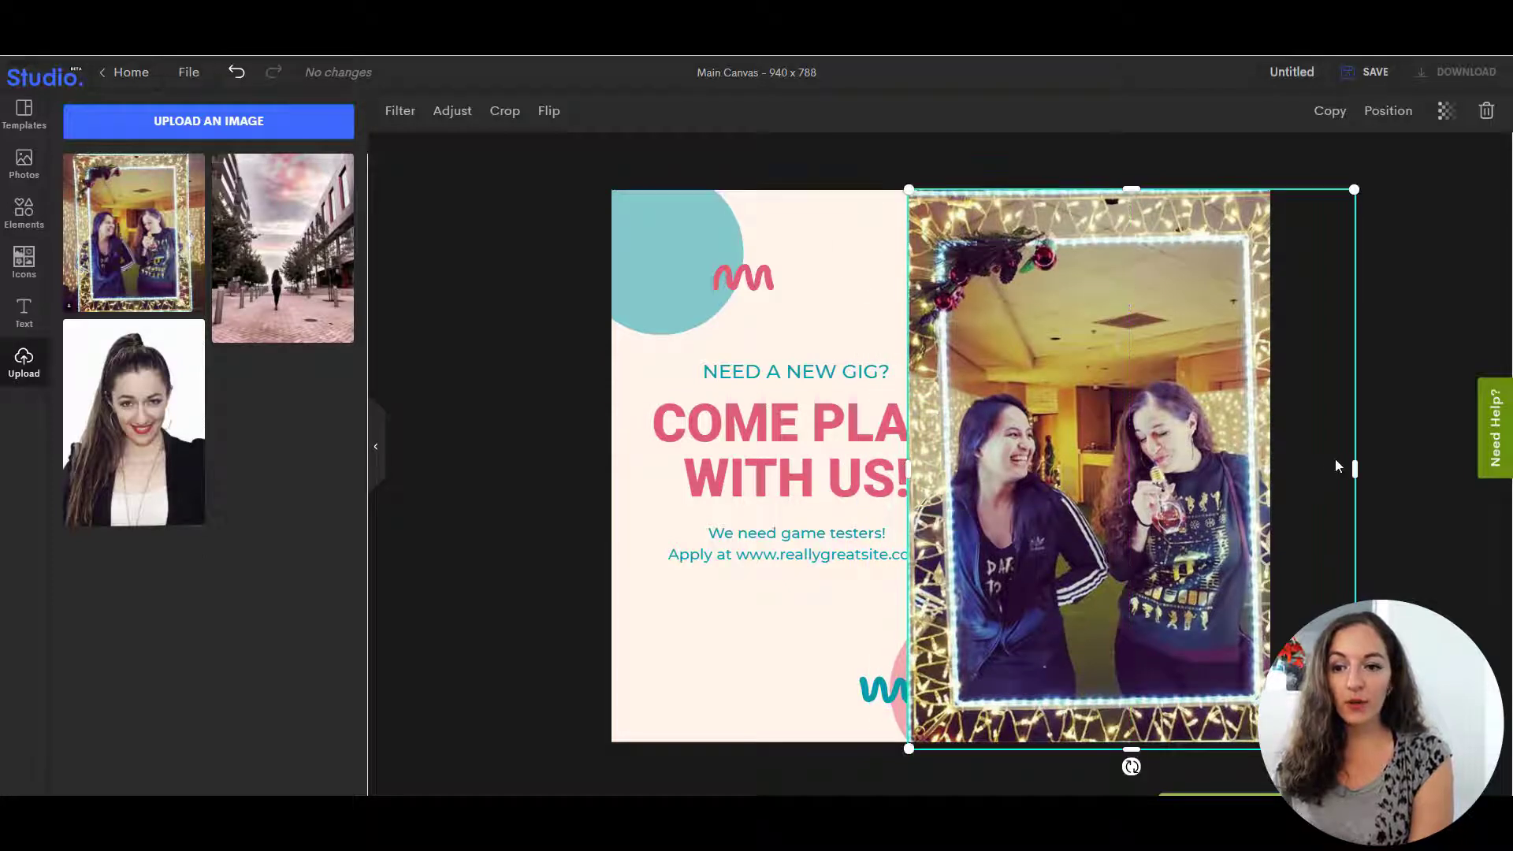
left_click_drag(1355, 470, 1270, 471)
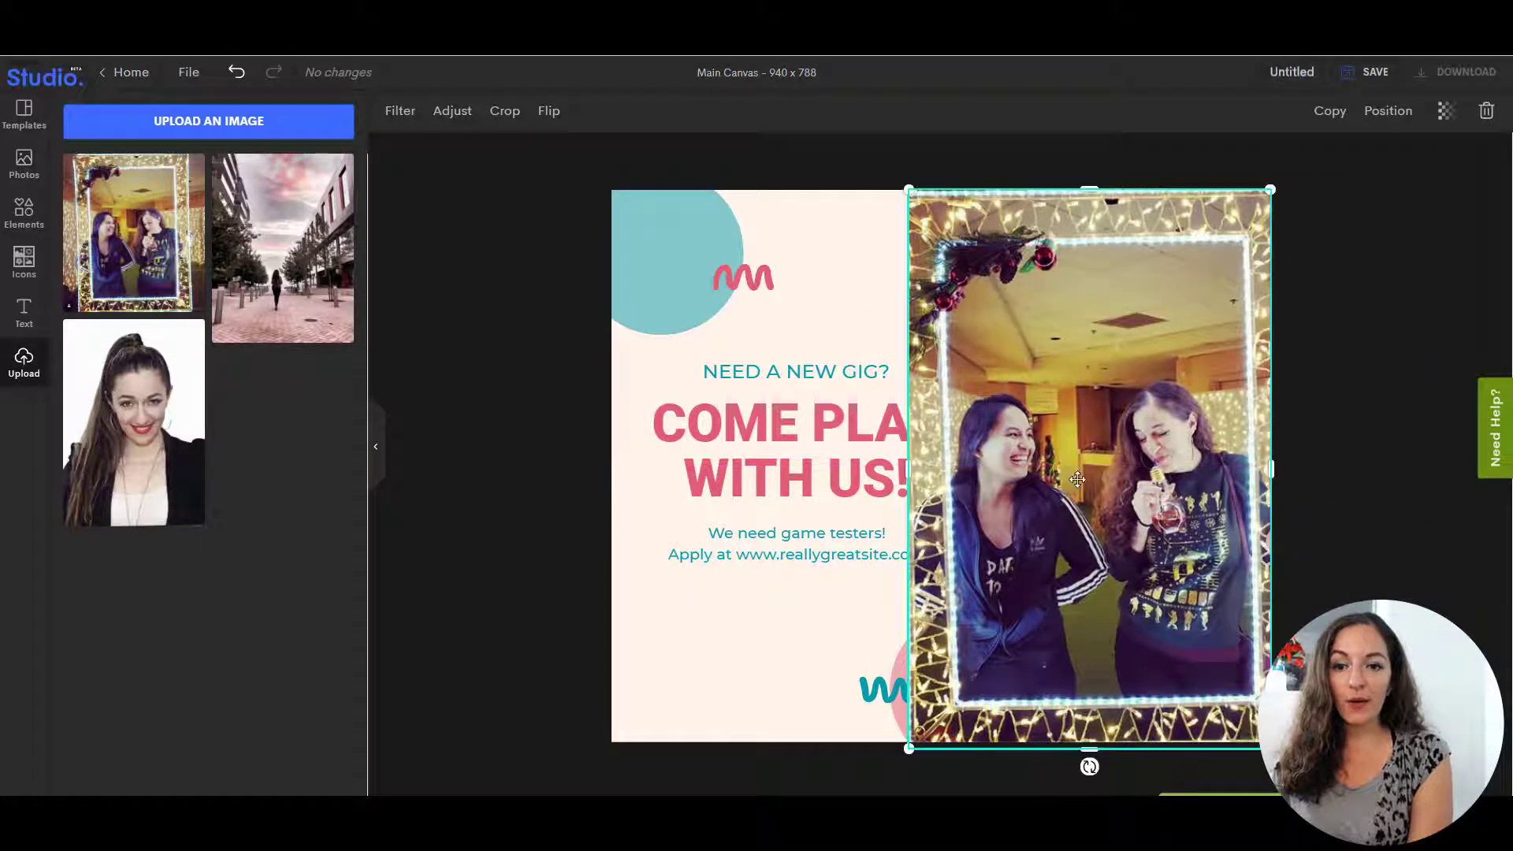
left_click_drag(1077, 482, 1101, 478)
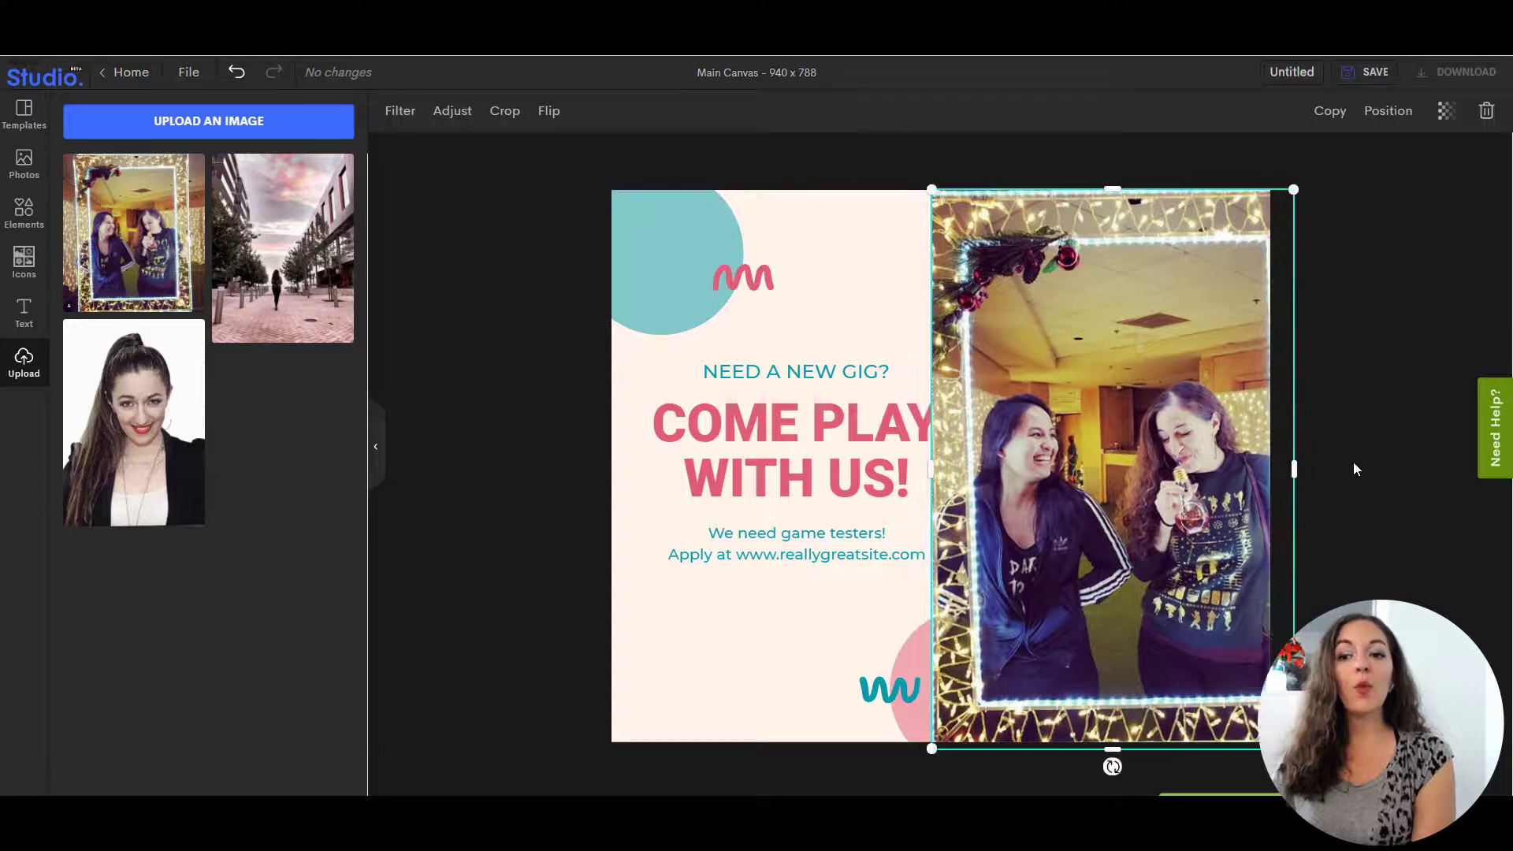
left_click(1279, 404)
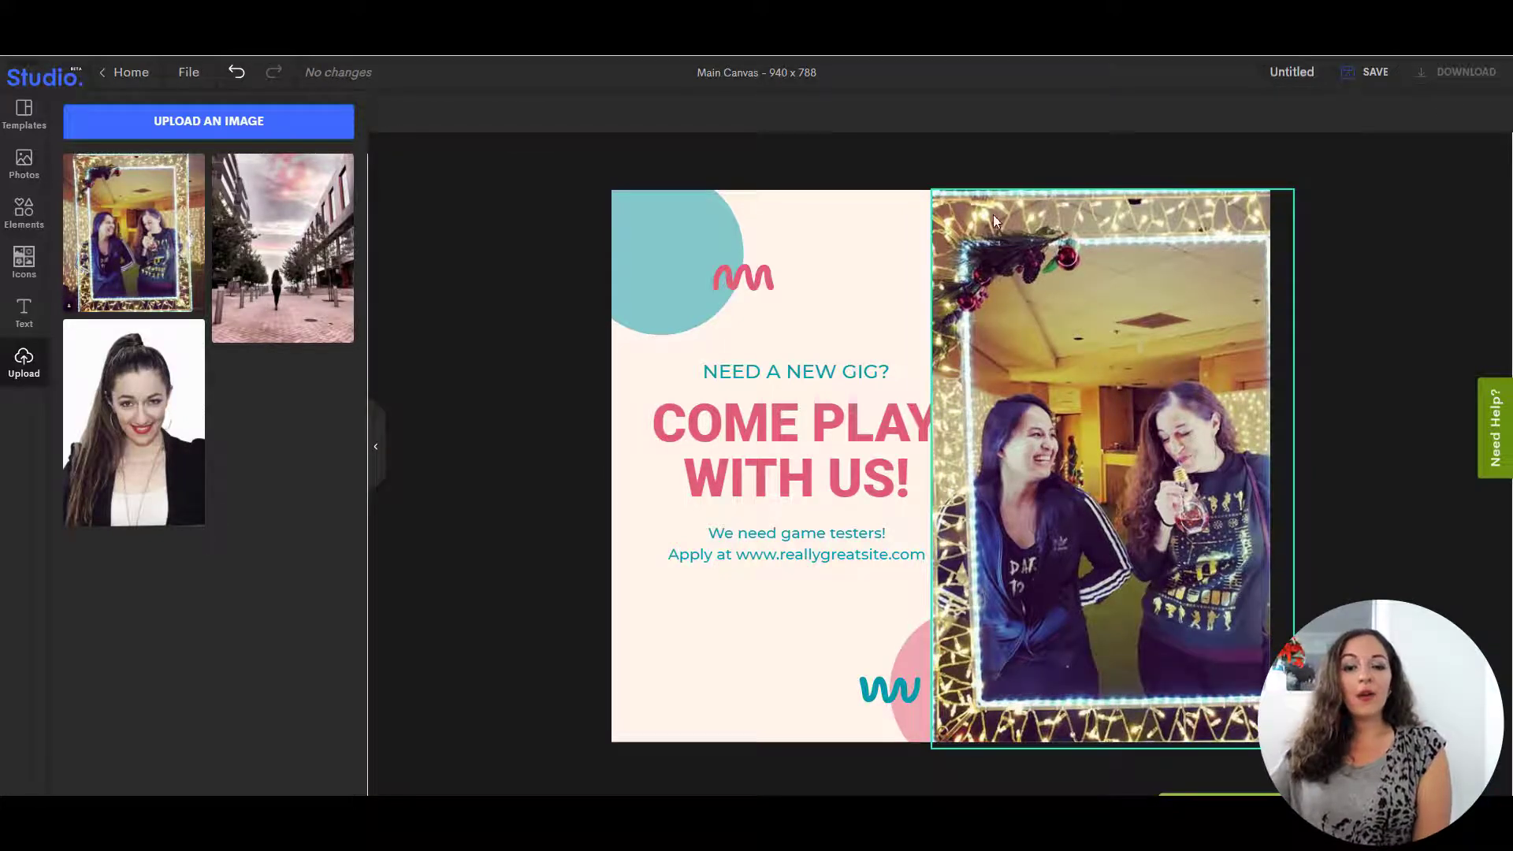
left_click(1088, 337)
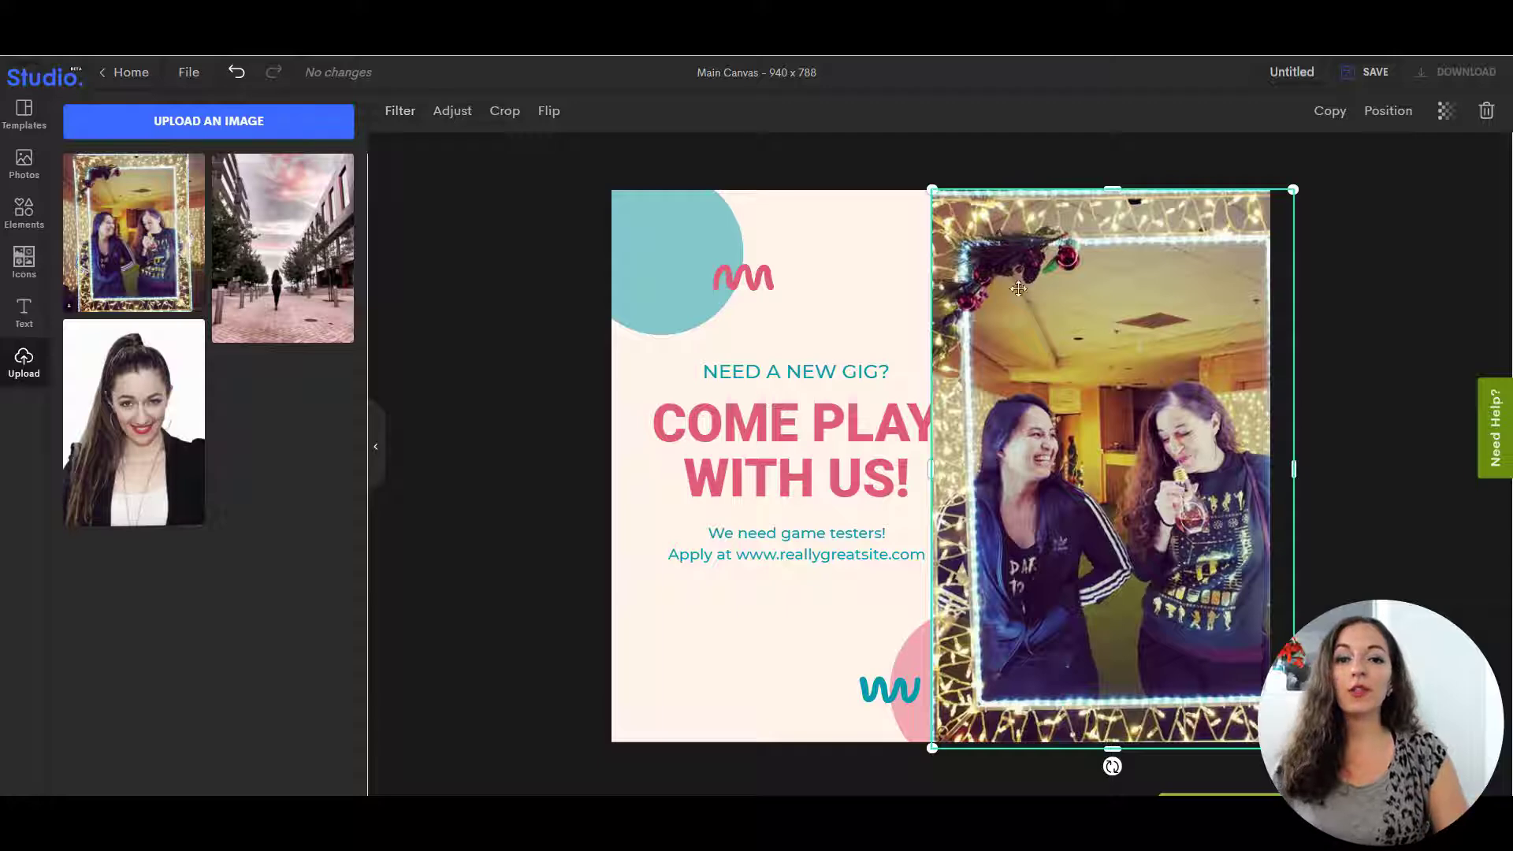
left_click_drag(1279, 384, 1266, 383)
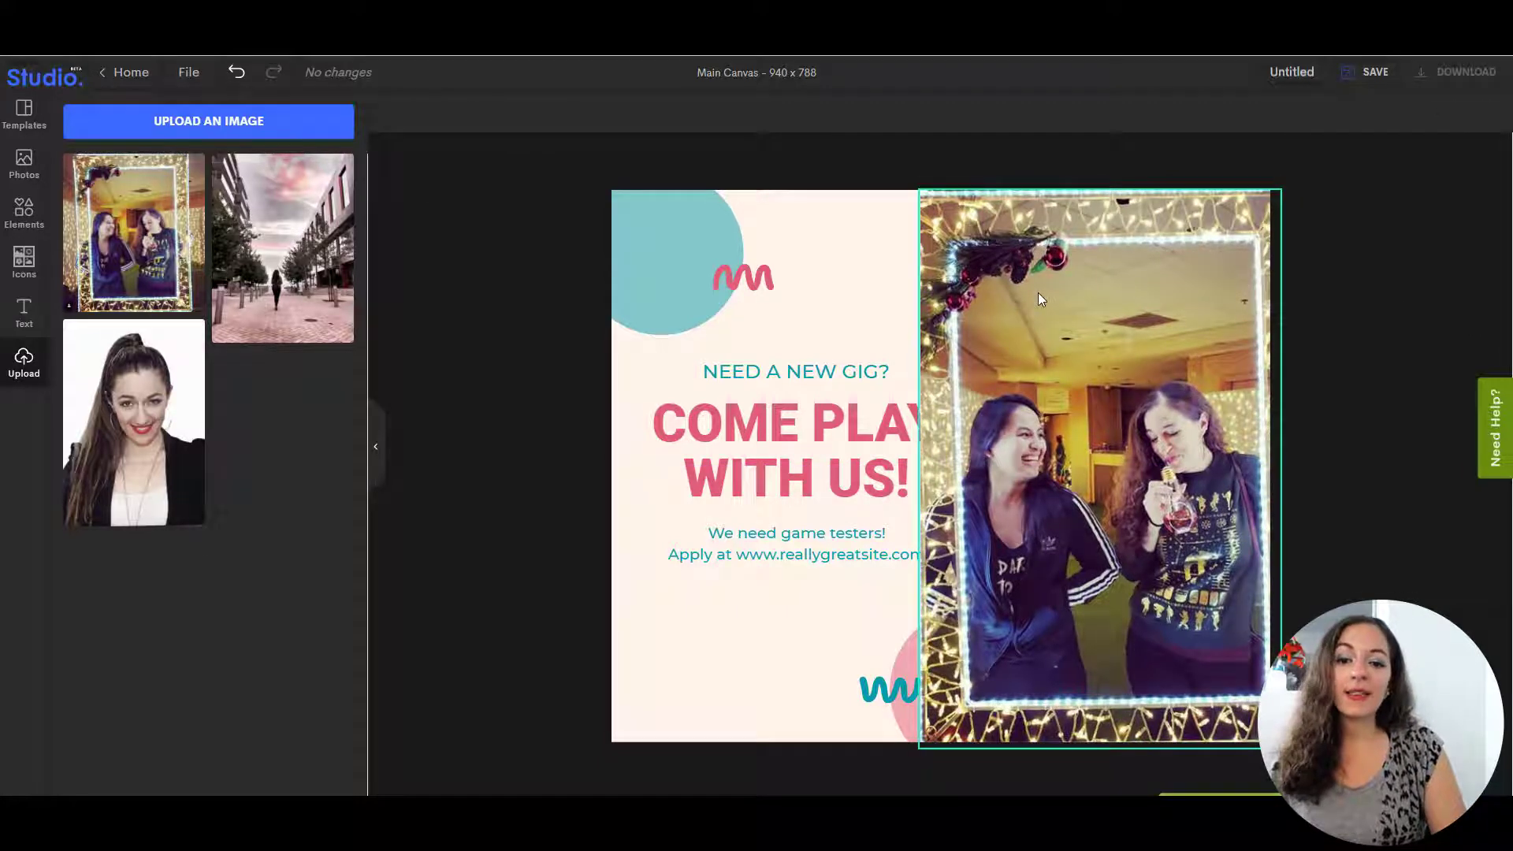
left_click(1399, 300)
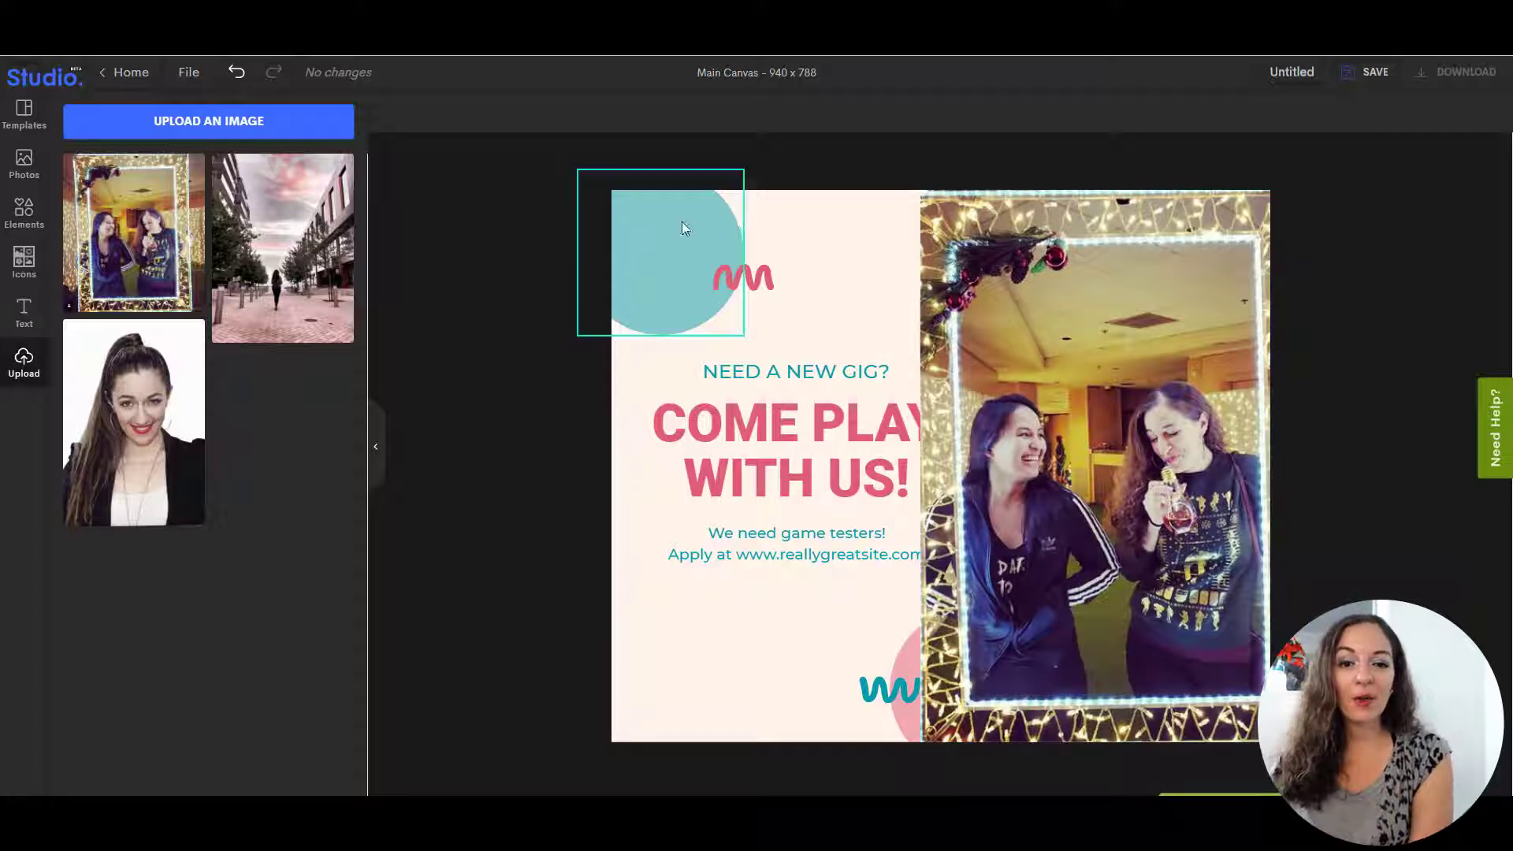
Shift the pink circle up and left out from behind the photo, and move the teal squiggle left of the circle
left_click(653, 224)
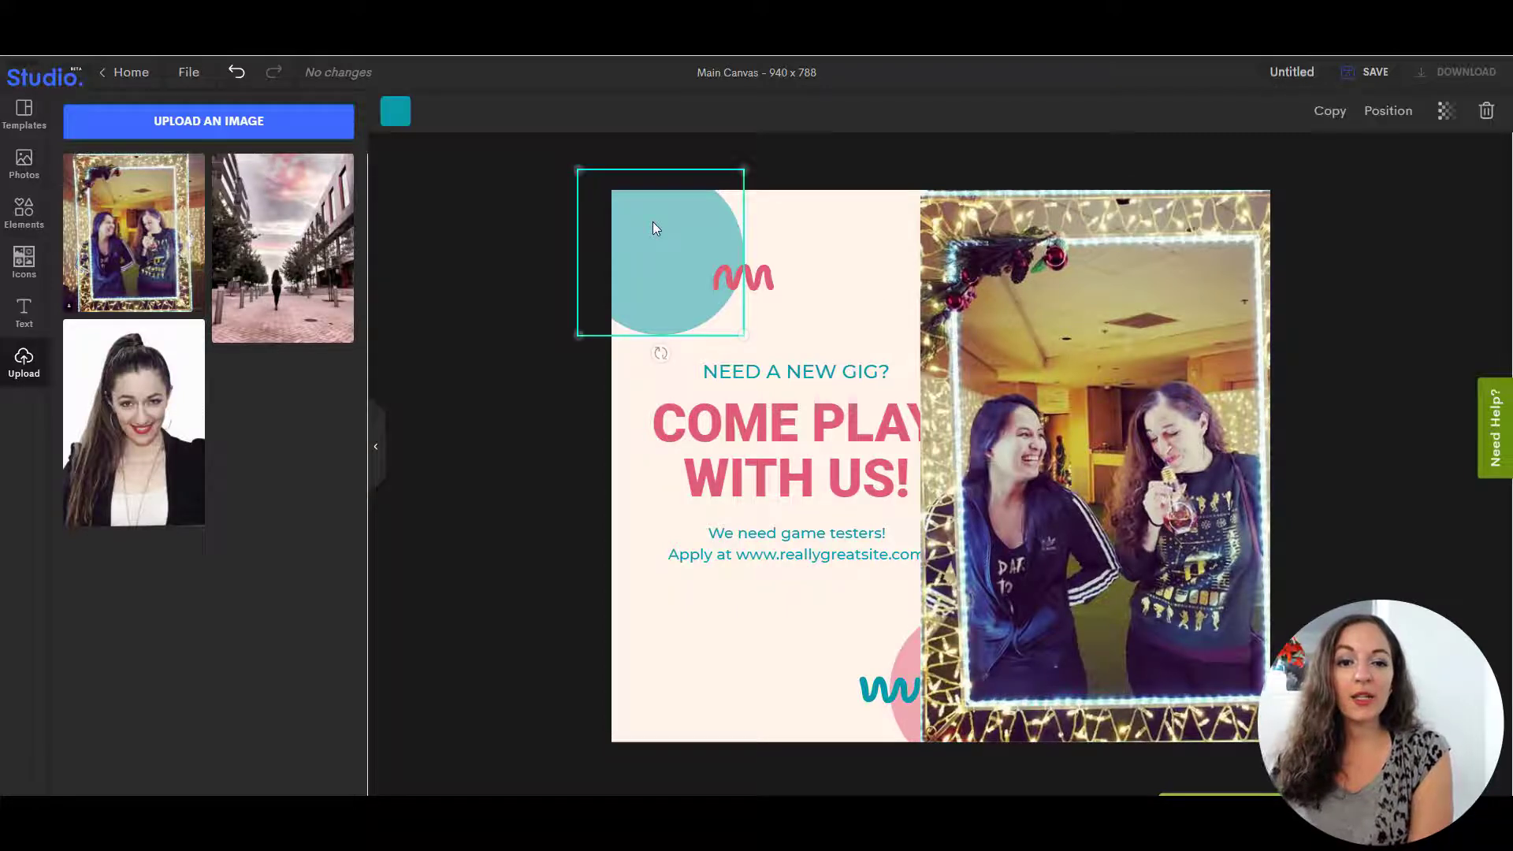
left_click(909, 659)
mouse_move(915, 656)
left_mouse_down()
mouse_move(862, 656)
mouse_move(848, 679)
mouse_move(881, 635)
left_mouse_up()
left_click(899, 641)
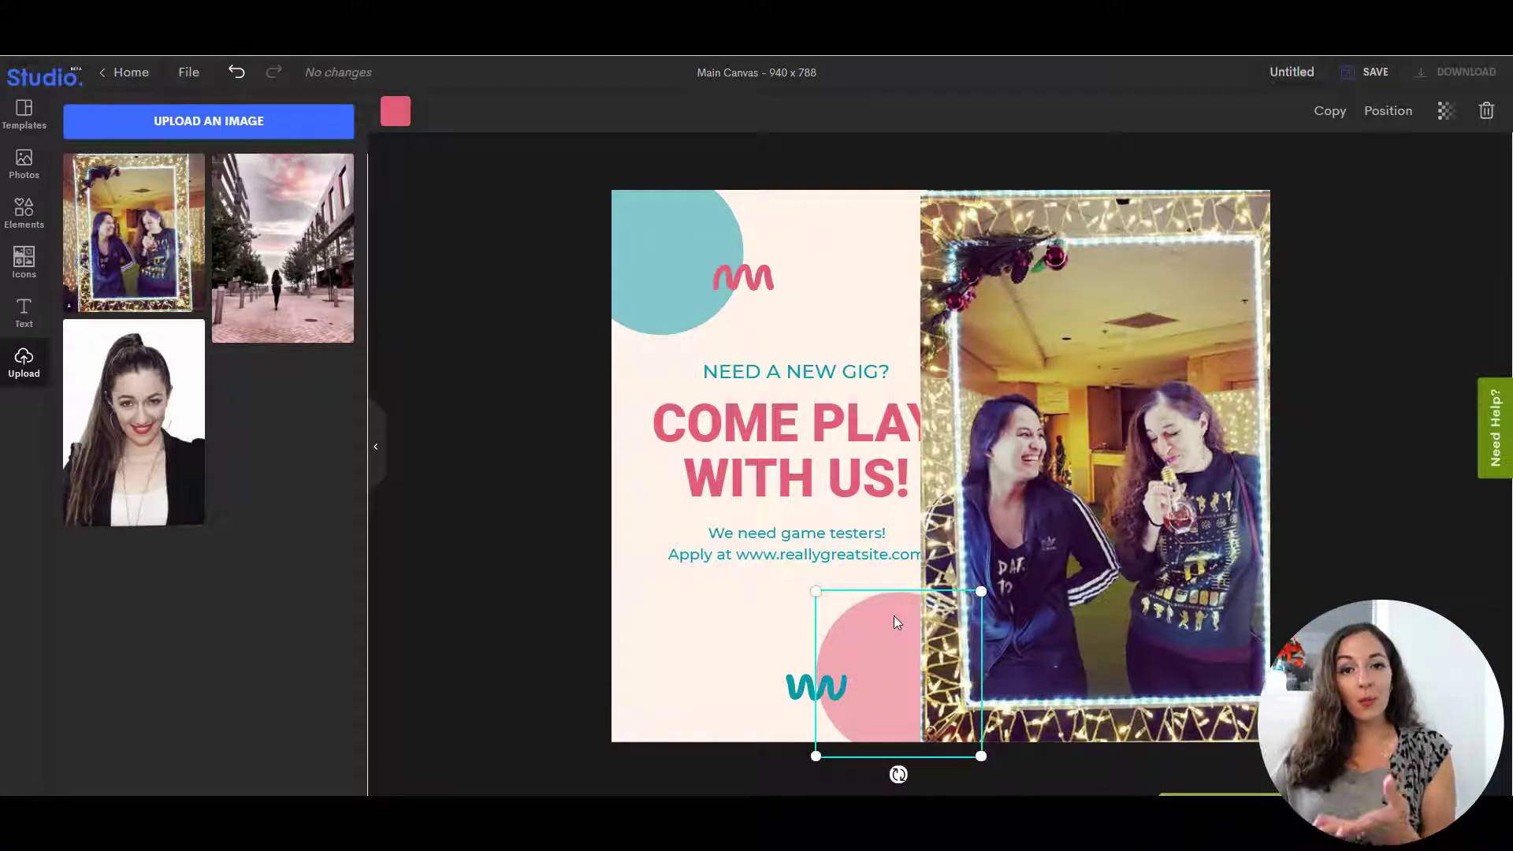
left_click(819, 687)
left_click_drag(820, 687, 767, 687)
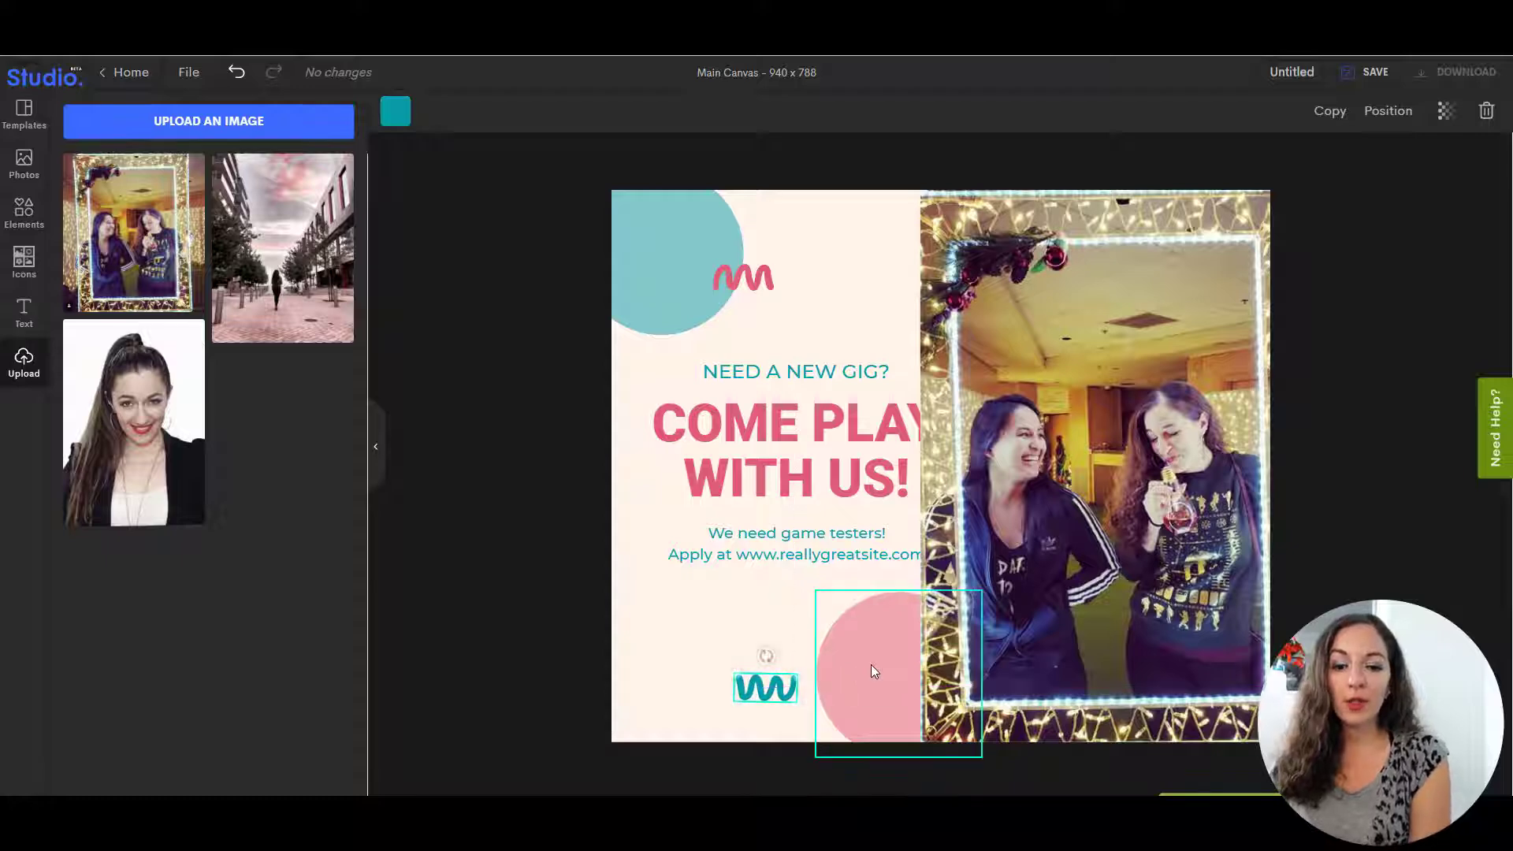
Bring the pink circle to the front and shift it slightly right so it overlaps the photo's lower left corner
left_click(872, 671)
left_click(1399, 122)
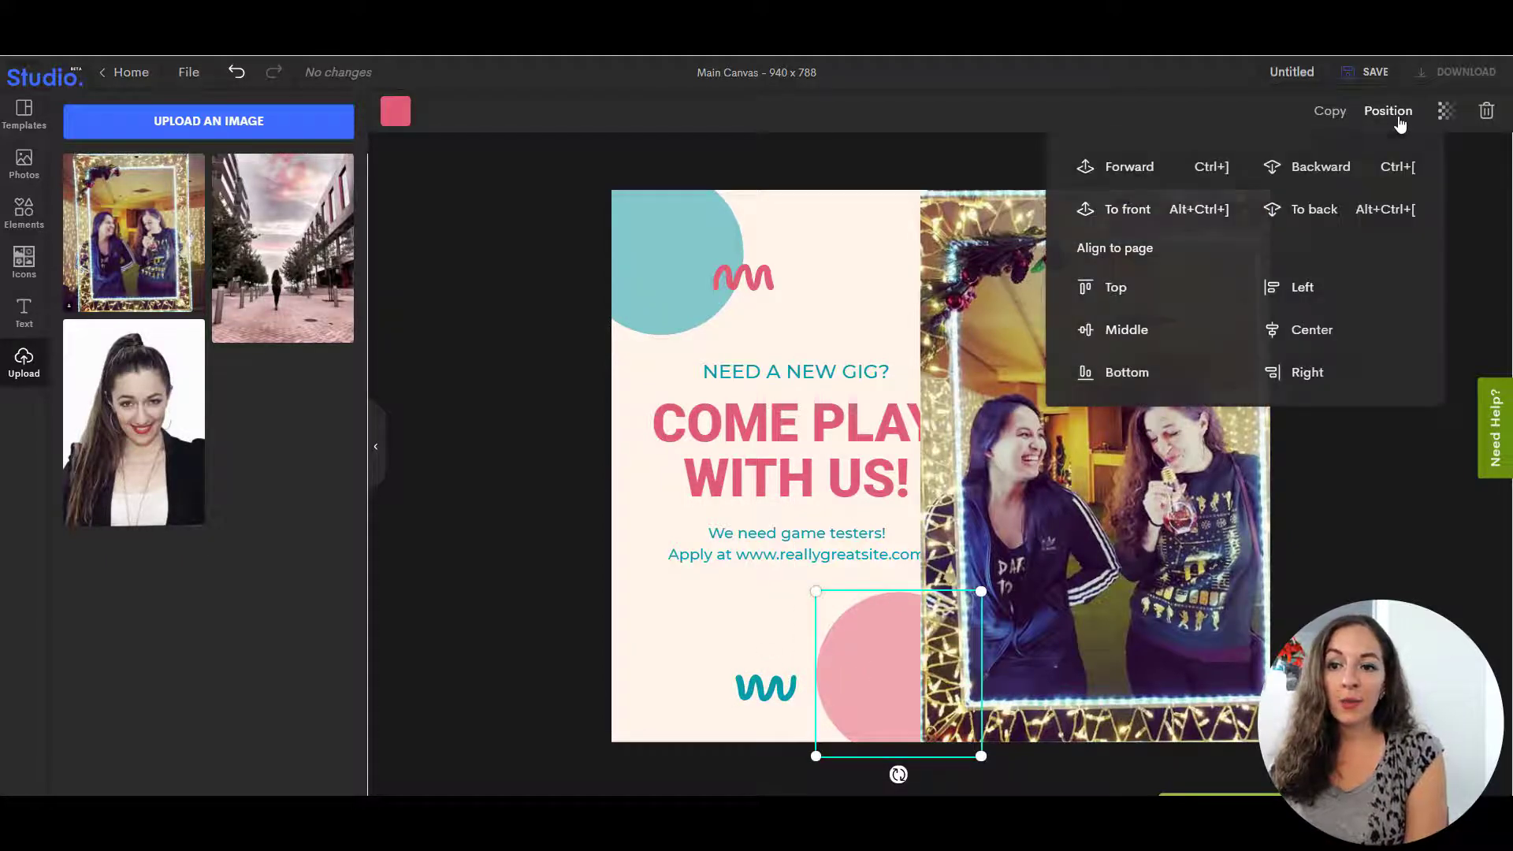
left_click(1150, 210)
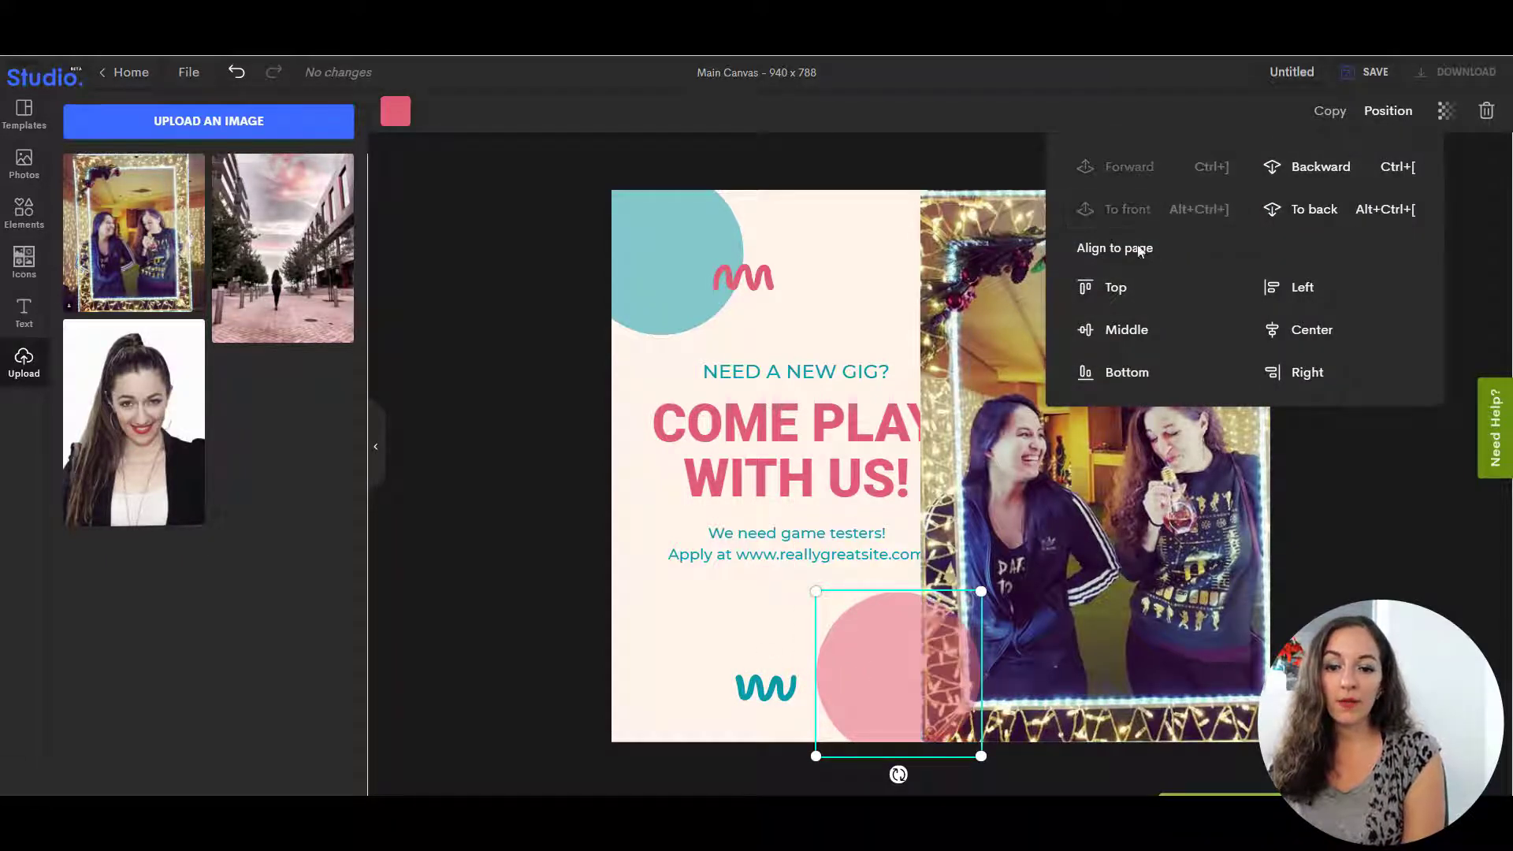
left_click_drag(898, 687, 918, 687)
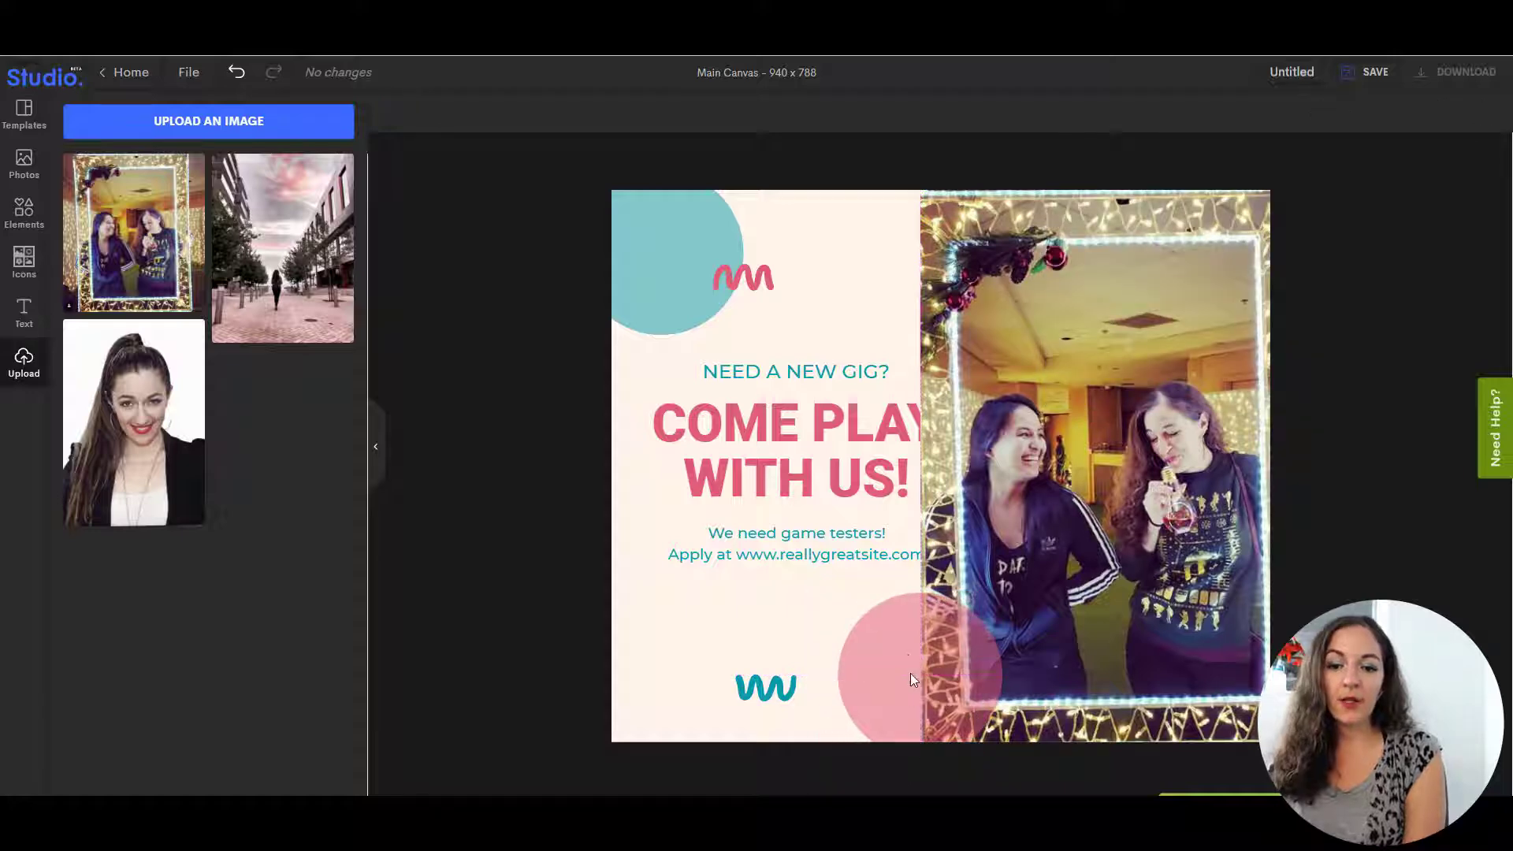
Set the pink circle's transparency value to 96
left_click(892, 687)
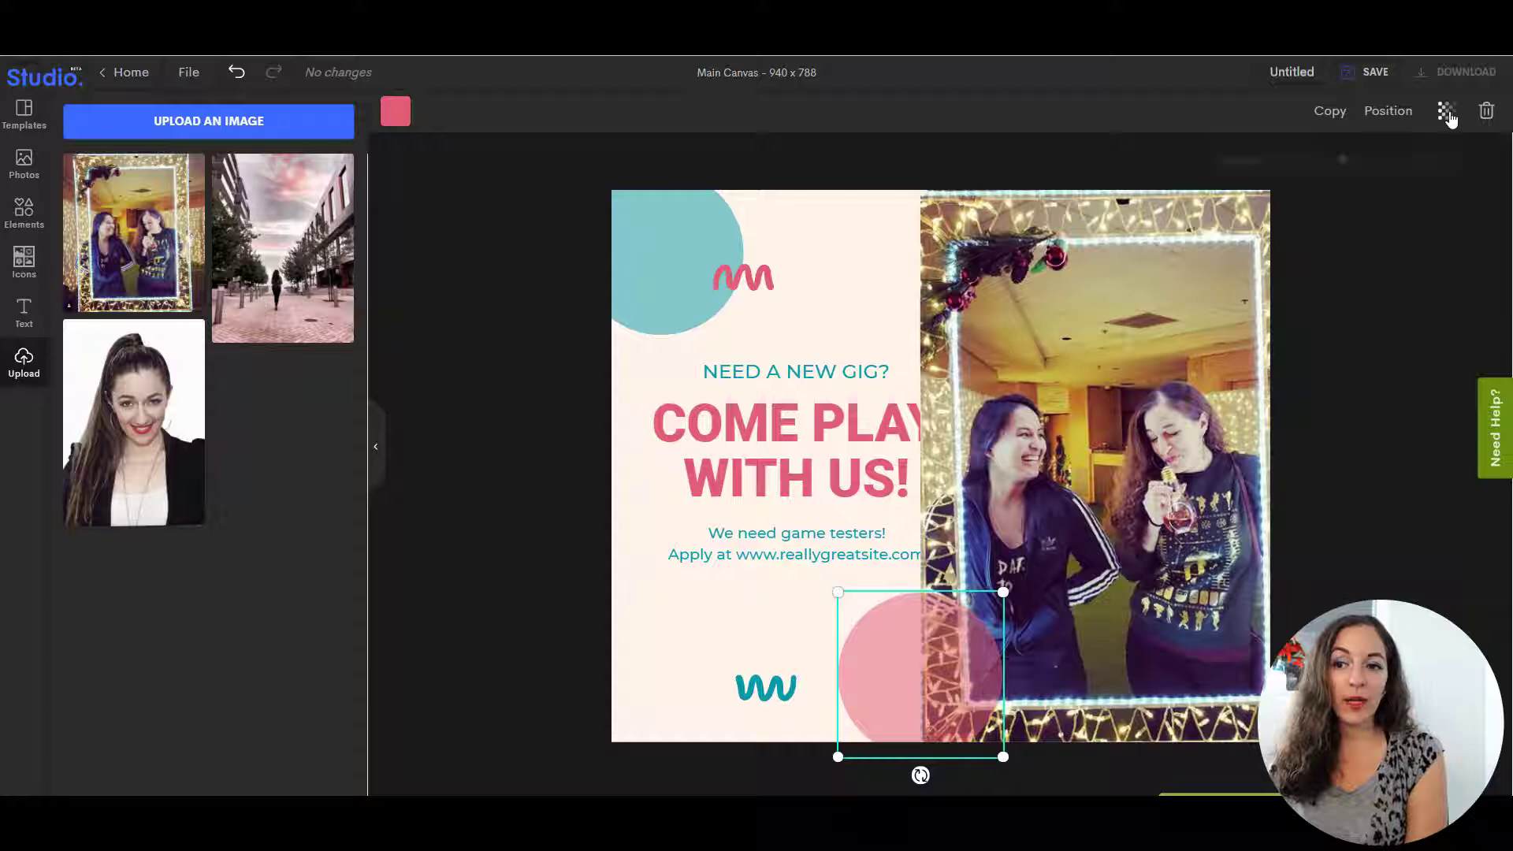
left_click(1448, 114)
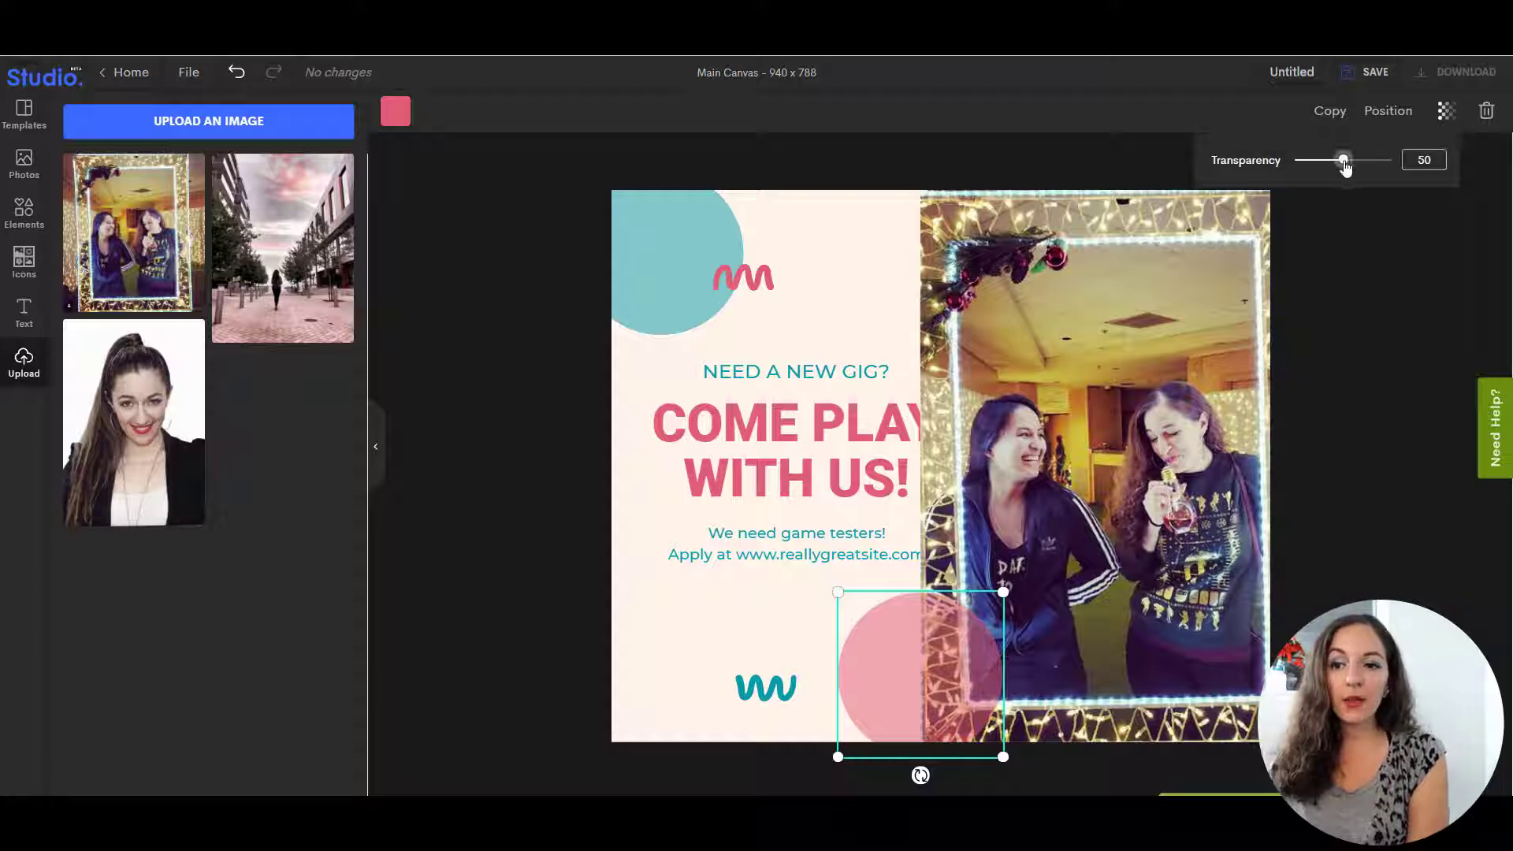
left_click_drag(1348, 167, 1374, 167)
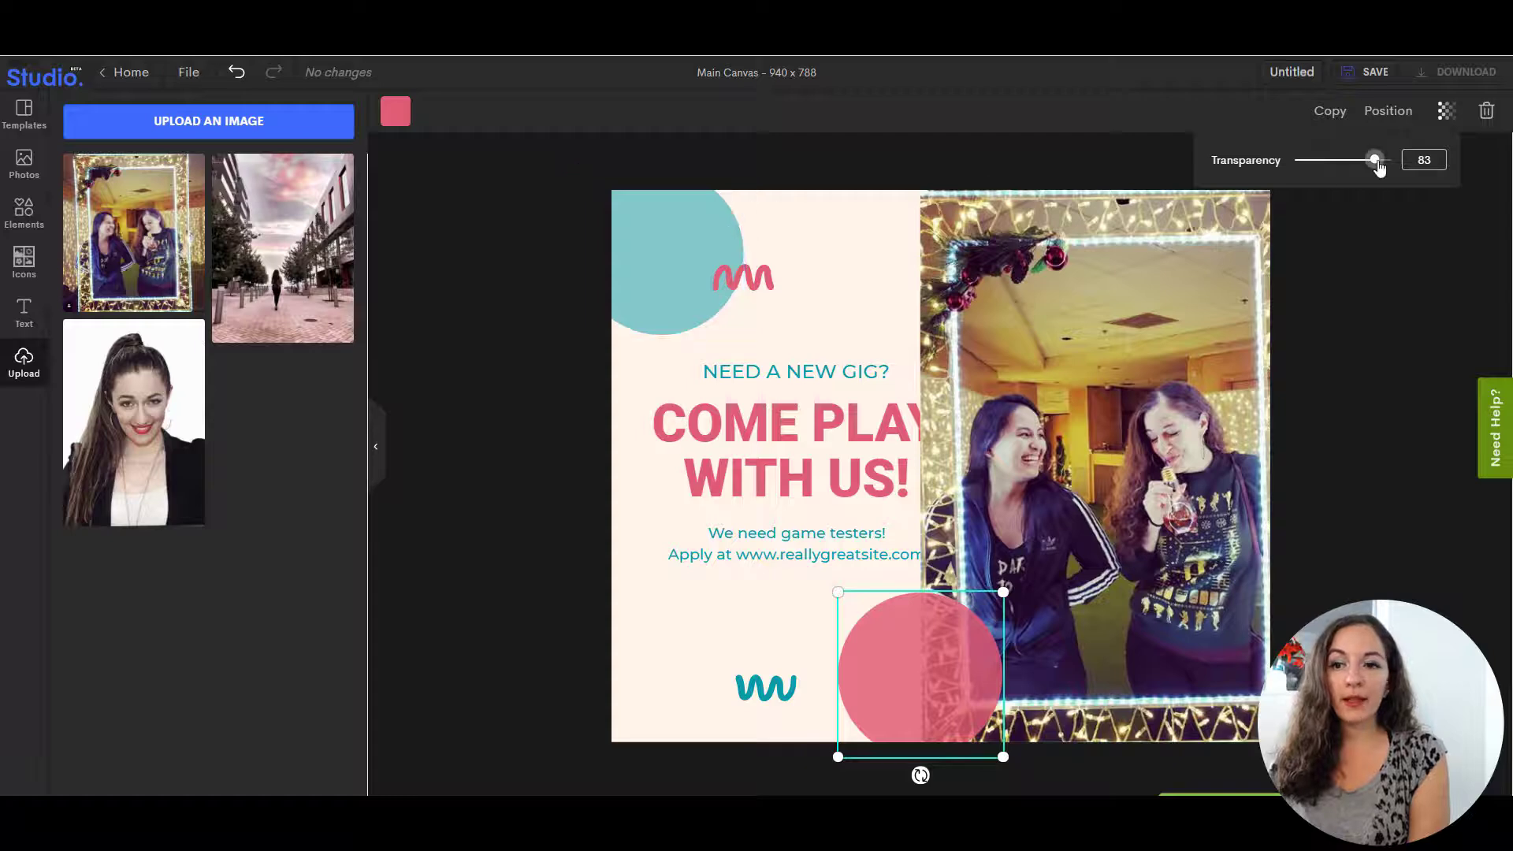
left_click_drag(1374, 159, 1388, 160)
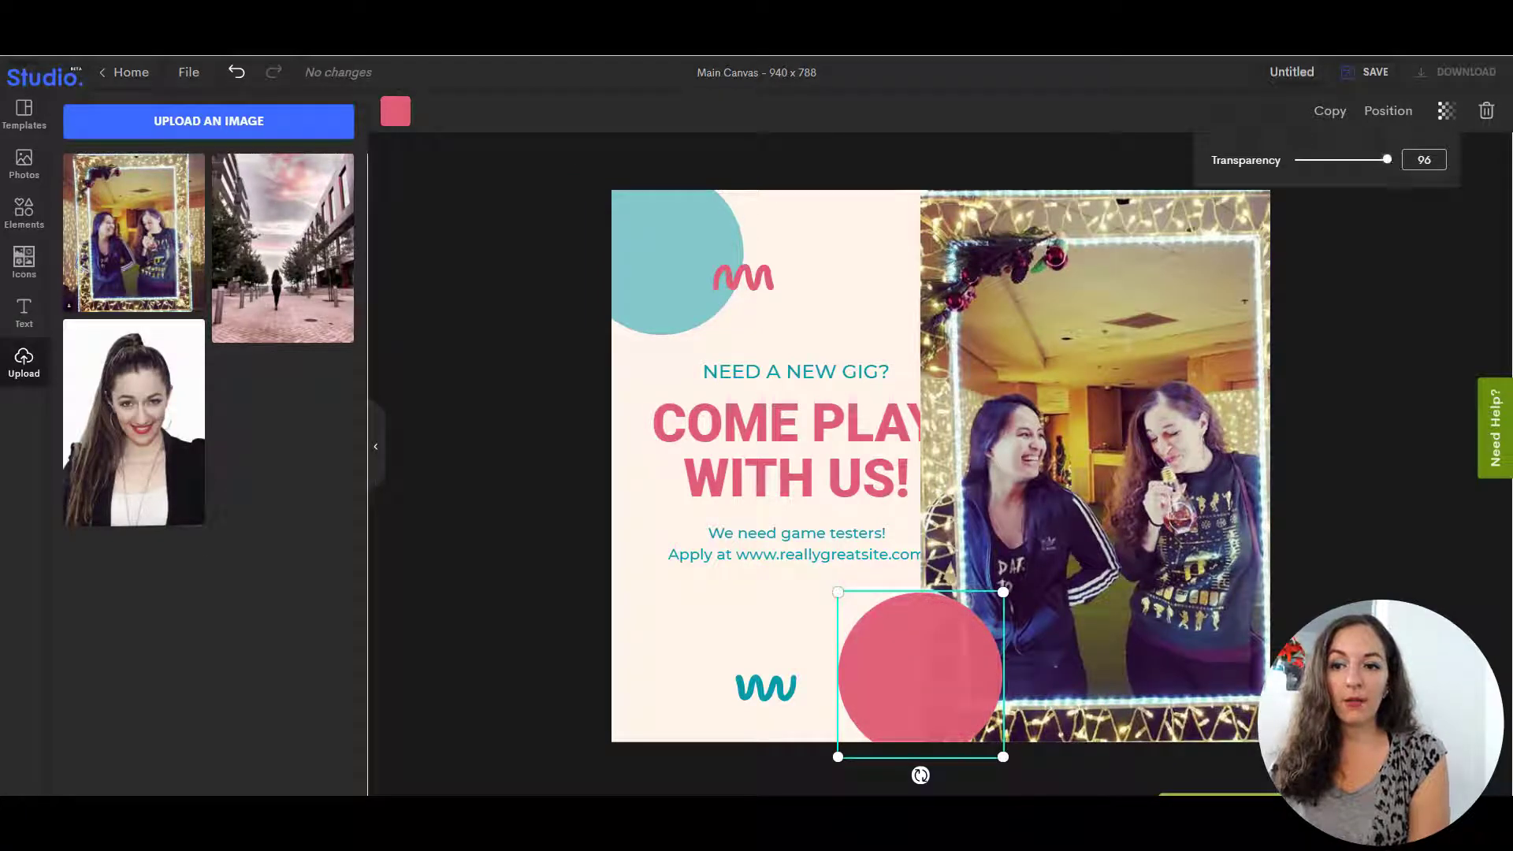
Raise the transparency value of the teal circle in the canvas's upper left corner to make it nearly solid
left_click(695, 226)
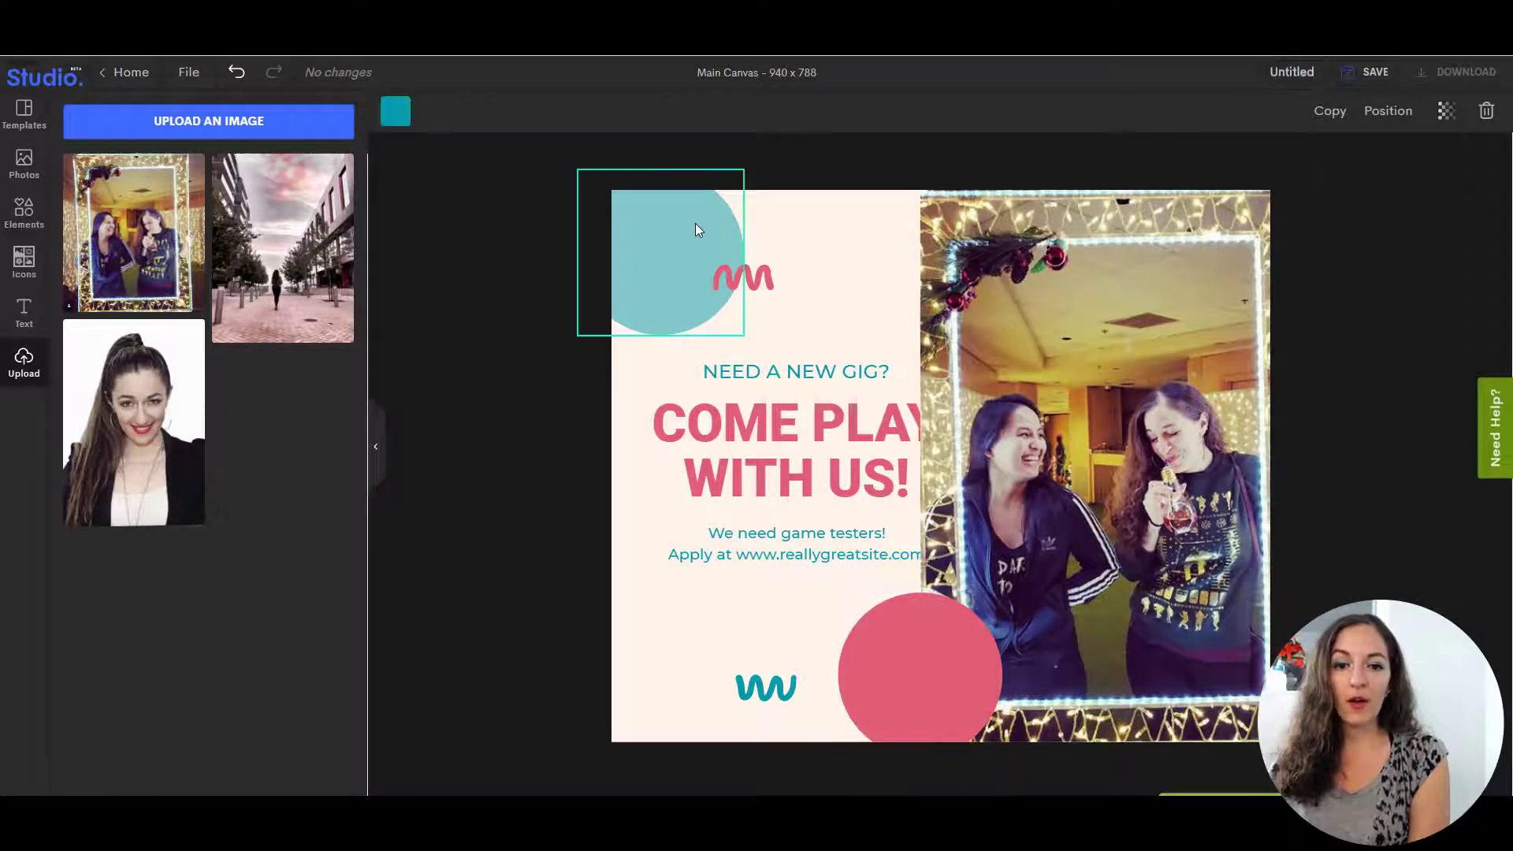
left_click(1444, 110)
left_click_drag(1344, 159, 1388, 160)
left_click(1376, 250)
Recolor both the teal circle and the pink circle dark purple #62197D
left_click(653, 229)
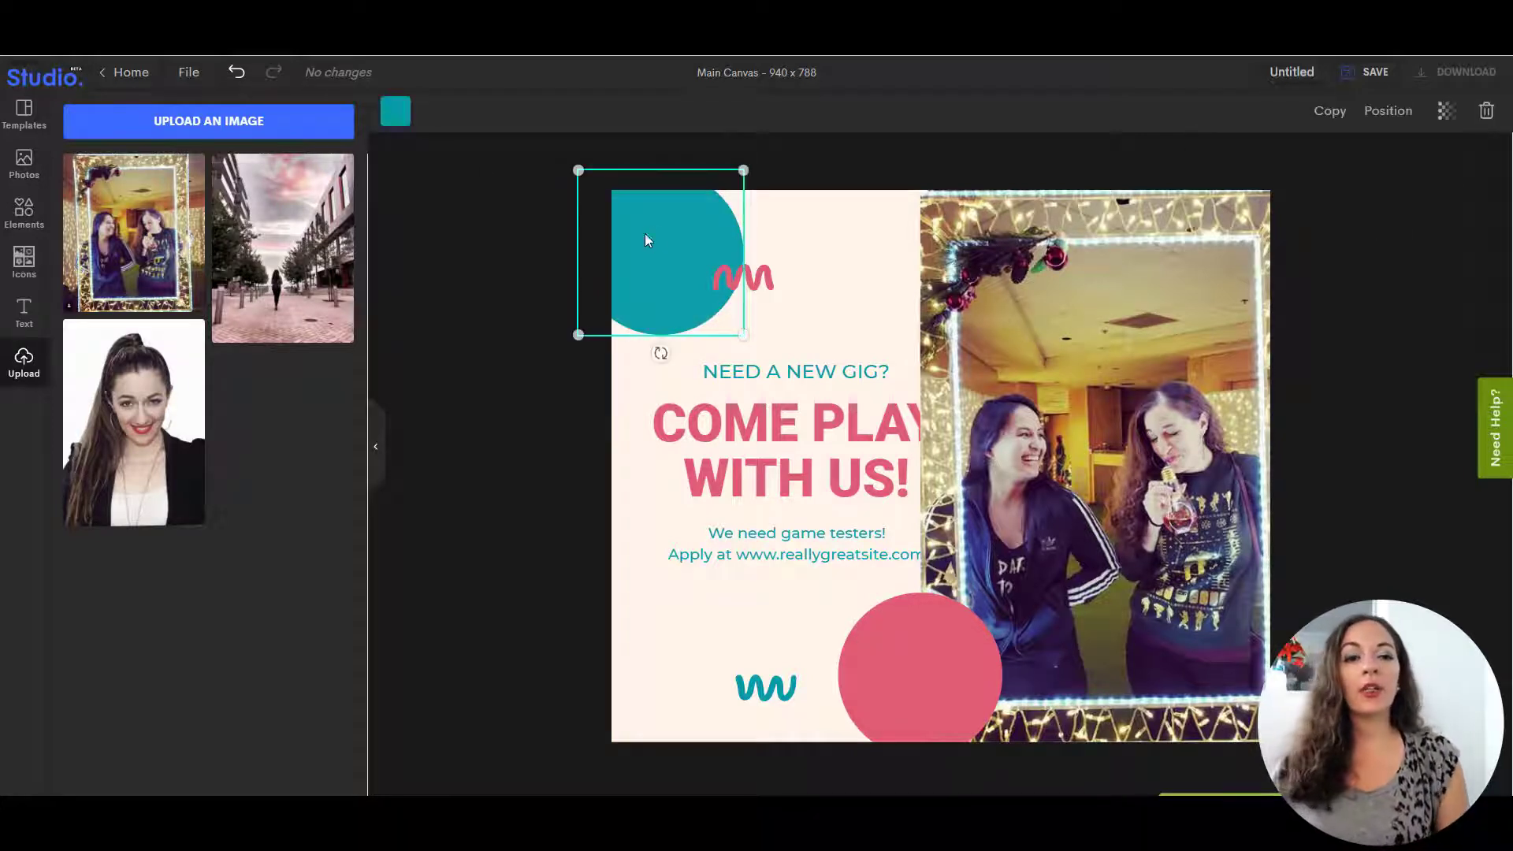
left_click(398, 112)
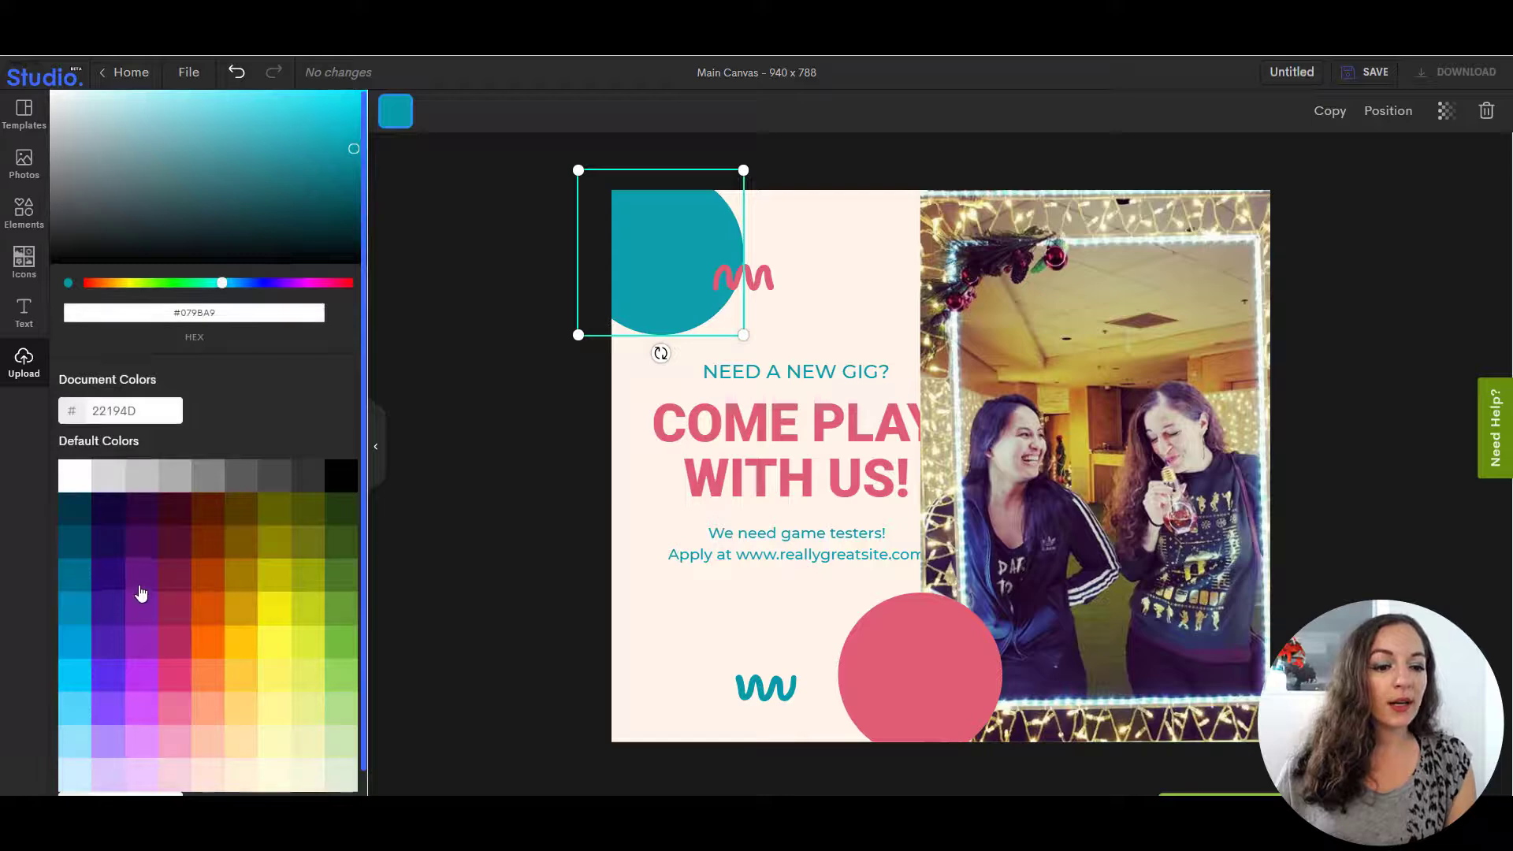
left_click(158, 589)
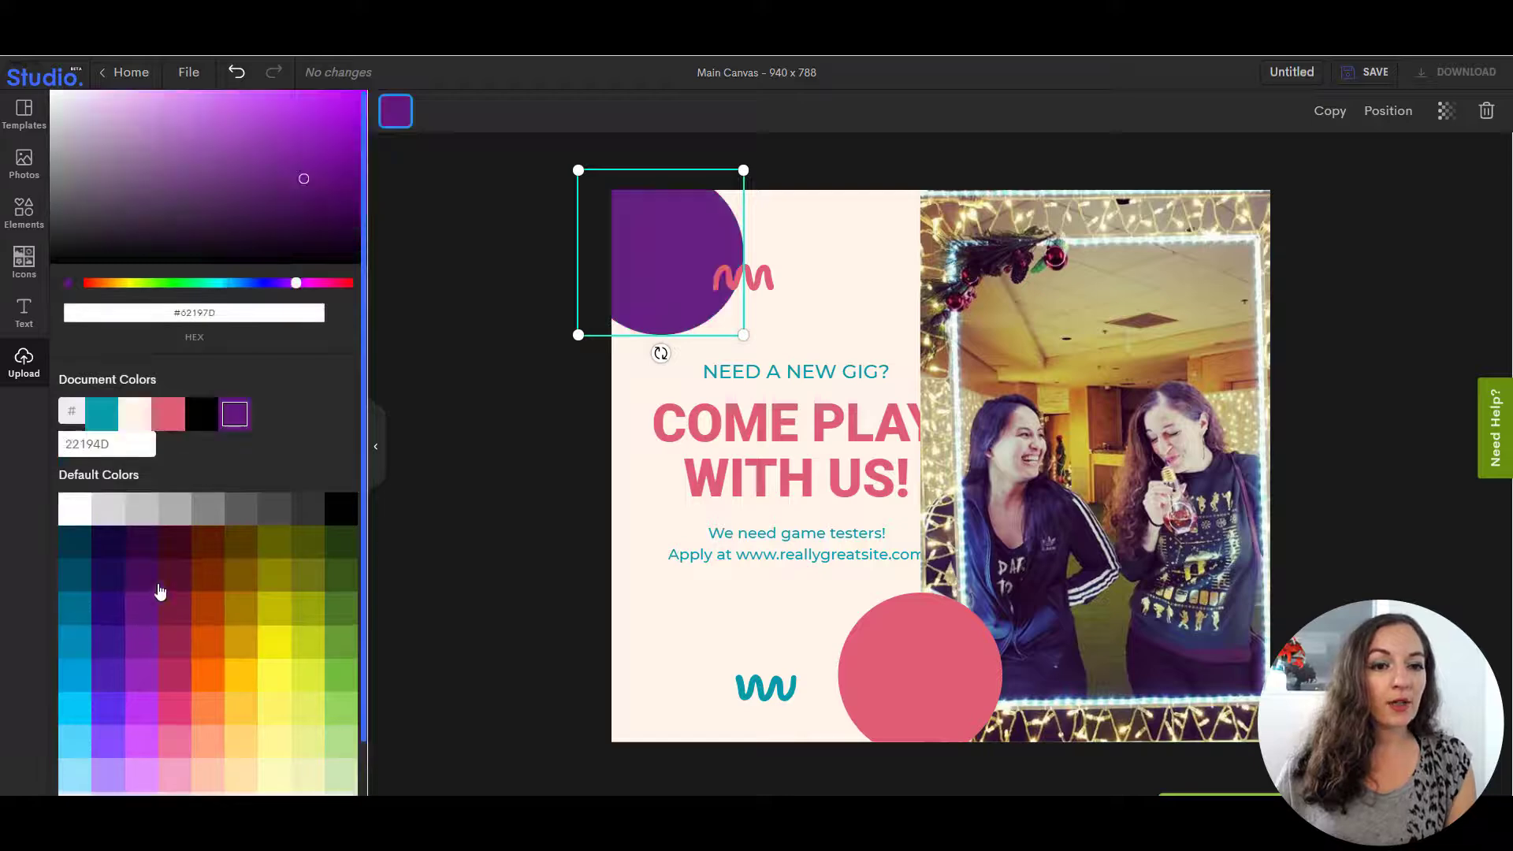
left_click(938, 691)
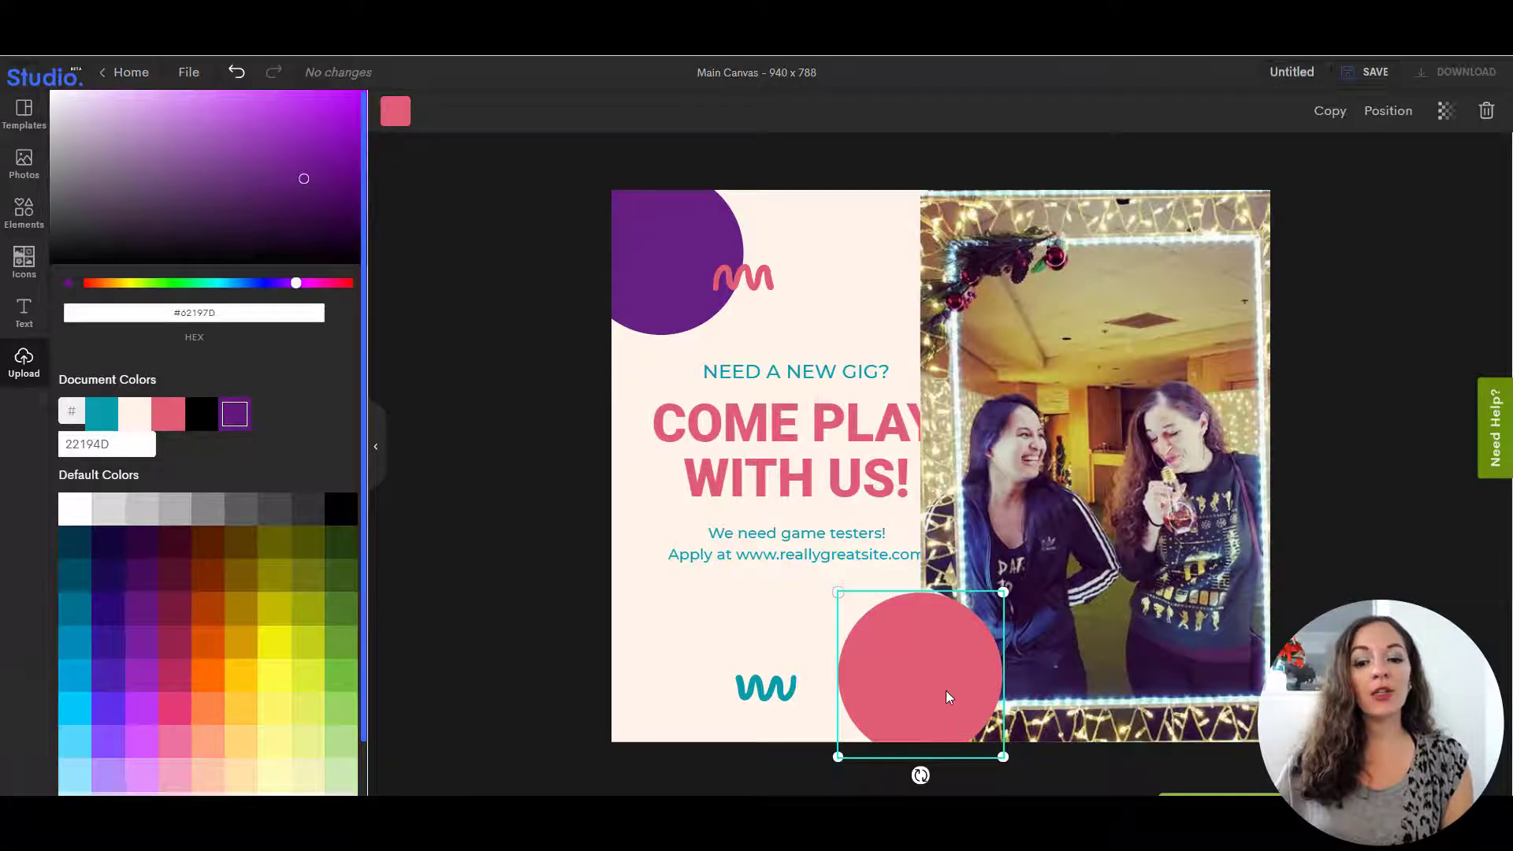
left_click(394, 115)
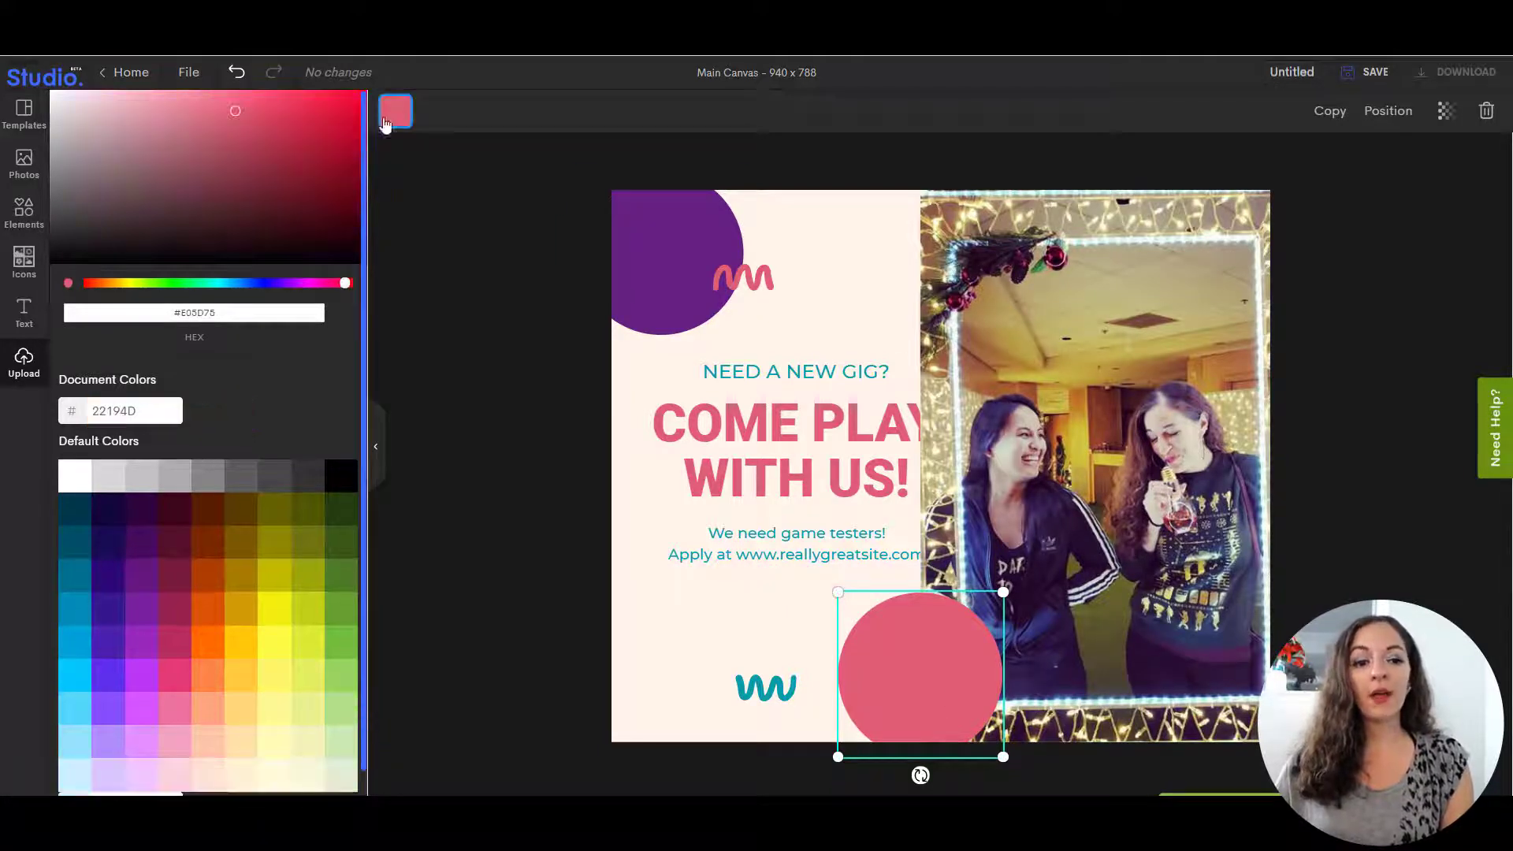
left_click(140, 590)
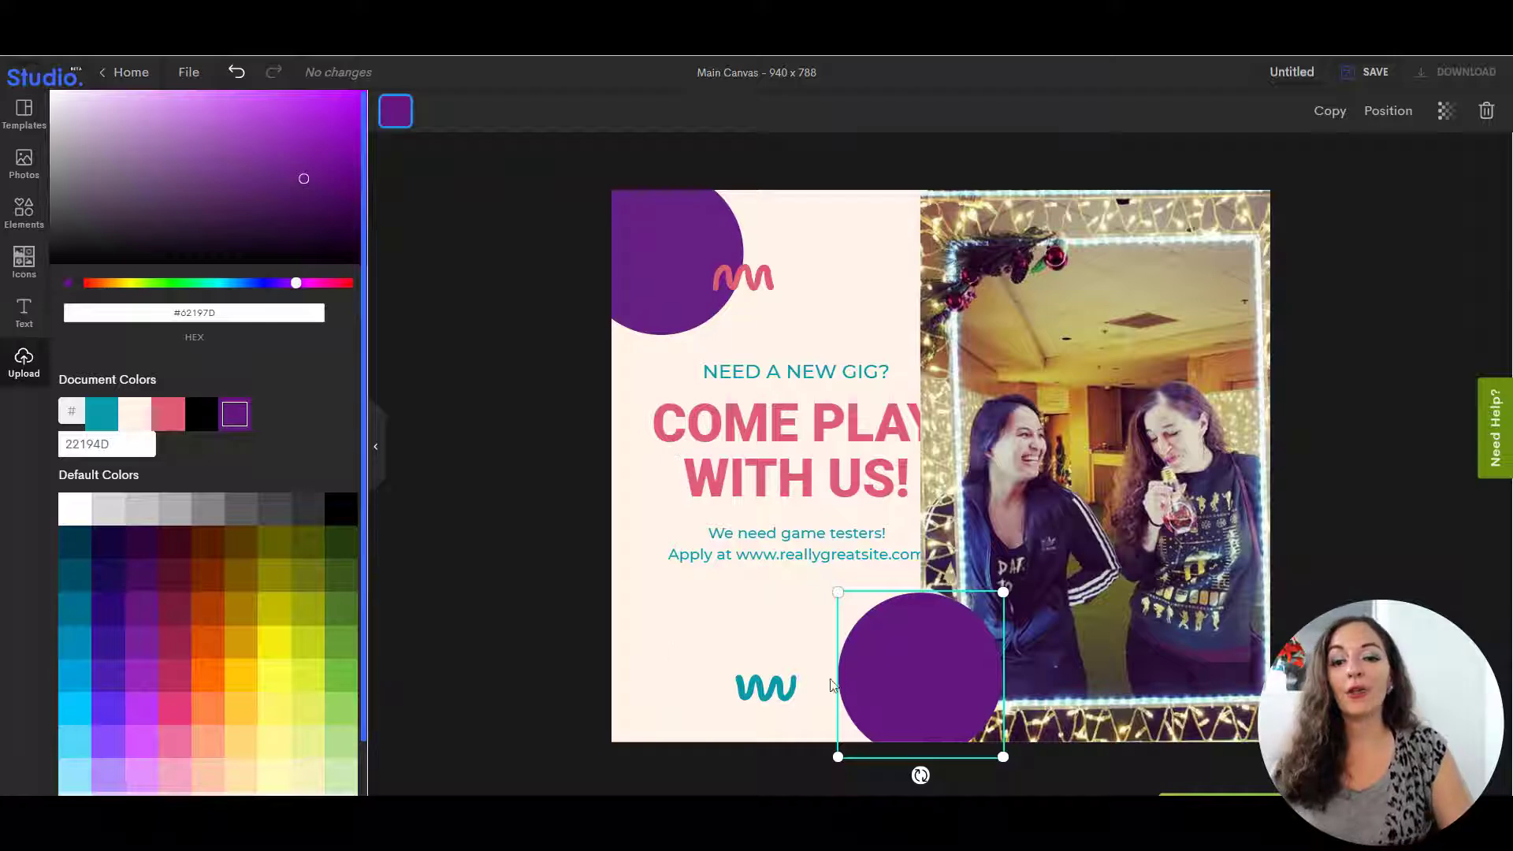
left_click(543, 516)
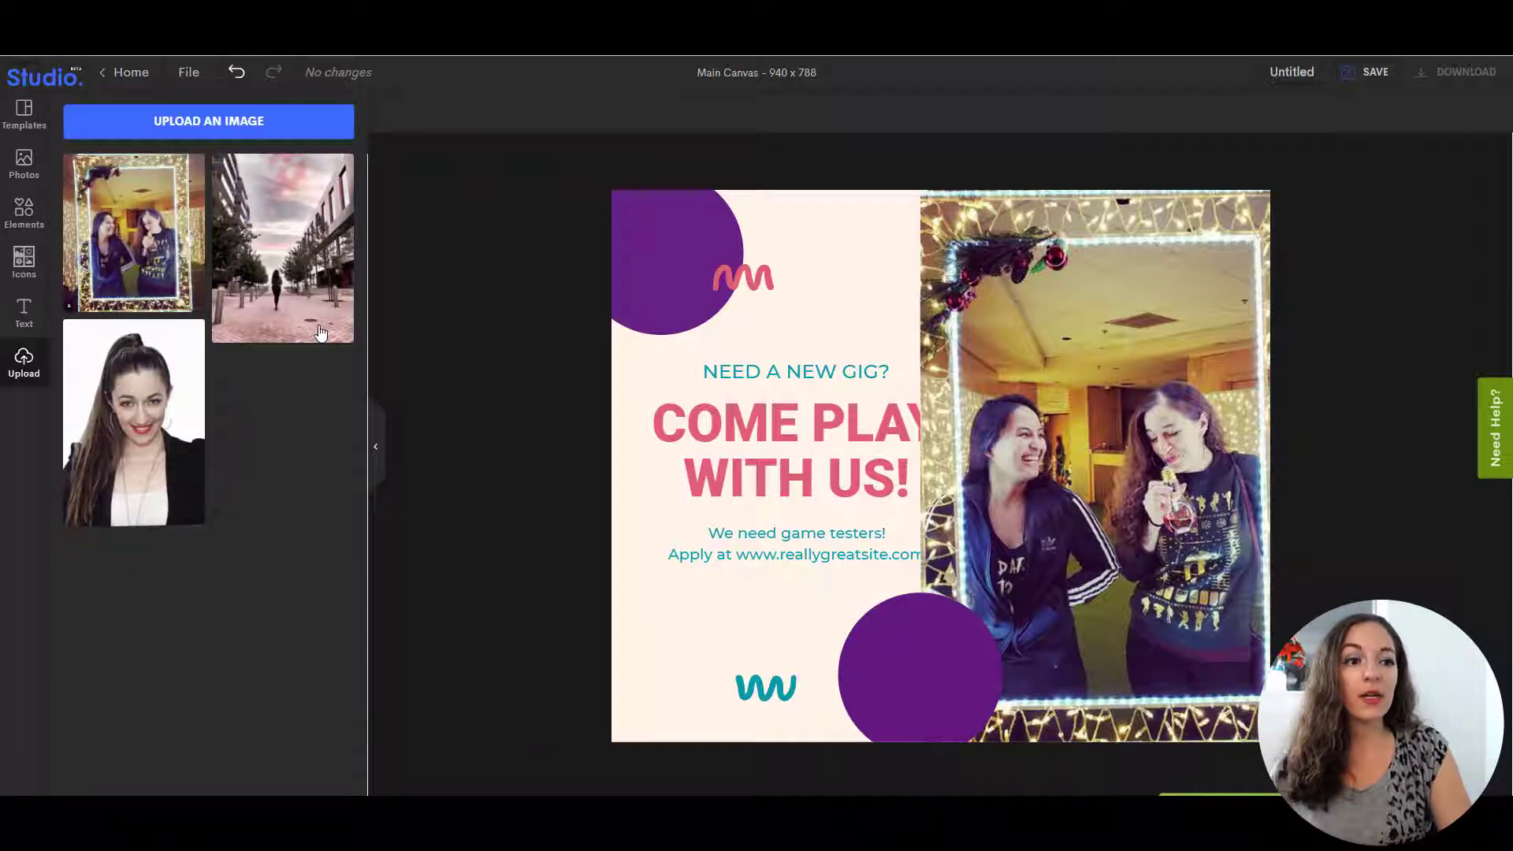
Insert the outlined right-arrow shape, shrink it to about a third, and place it above the heading between the pink squiggle and the photo
left_click(22, 211)
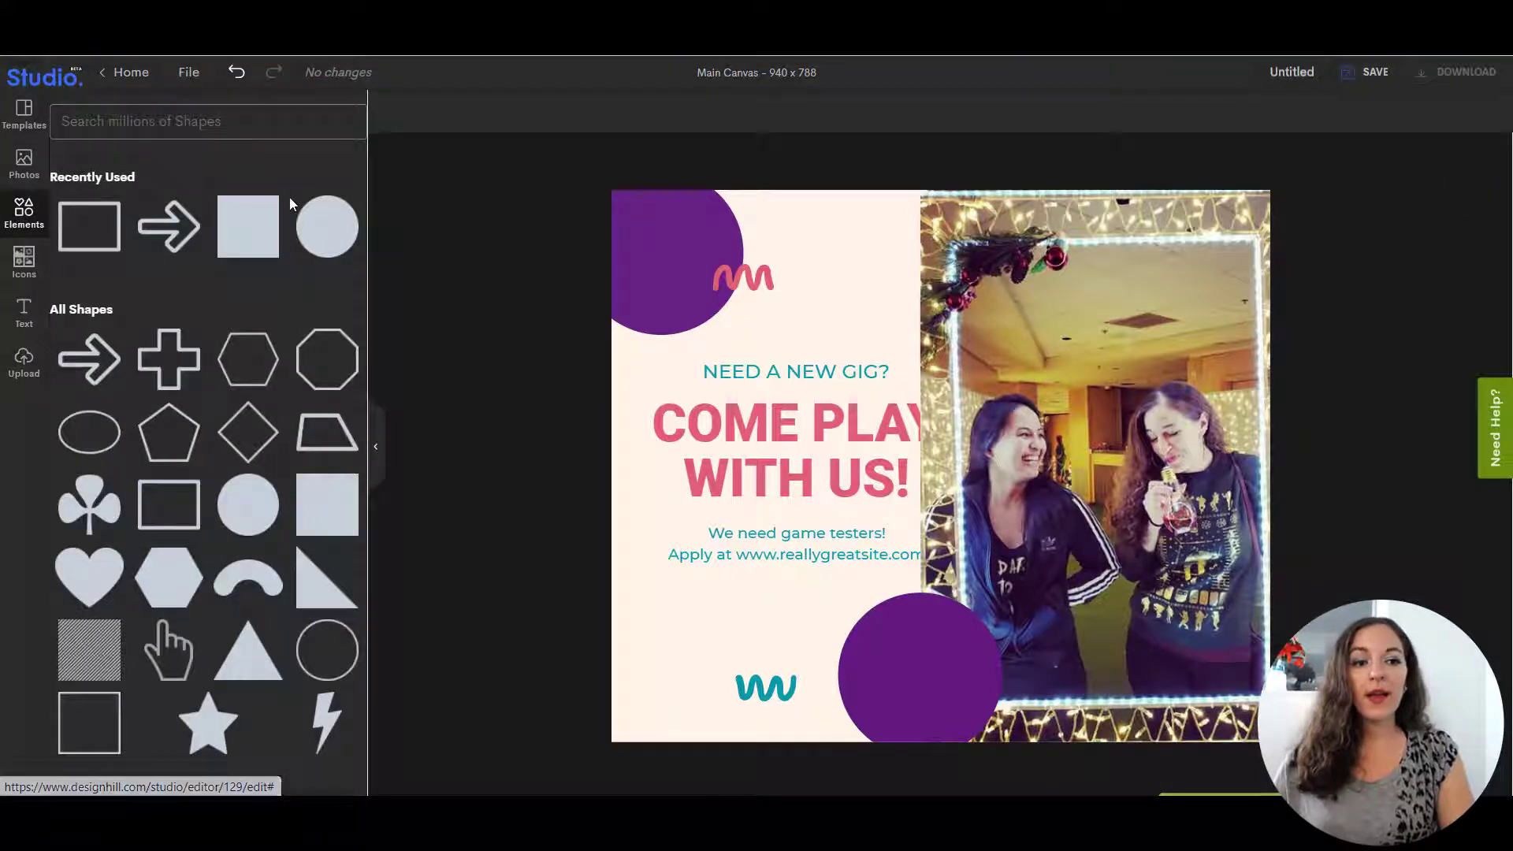
left_click(91, 367)
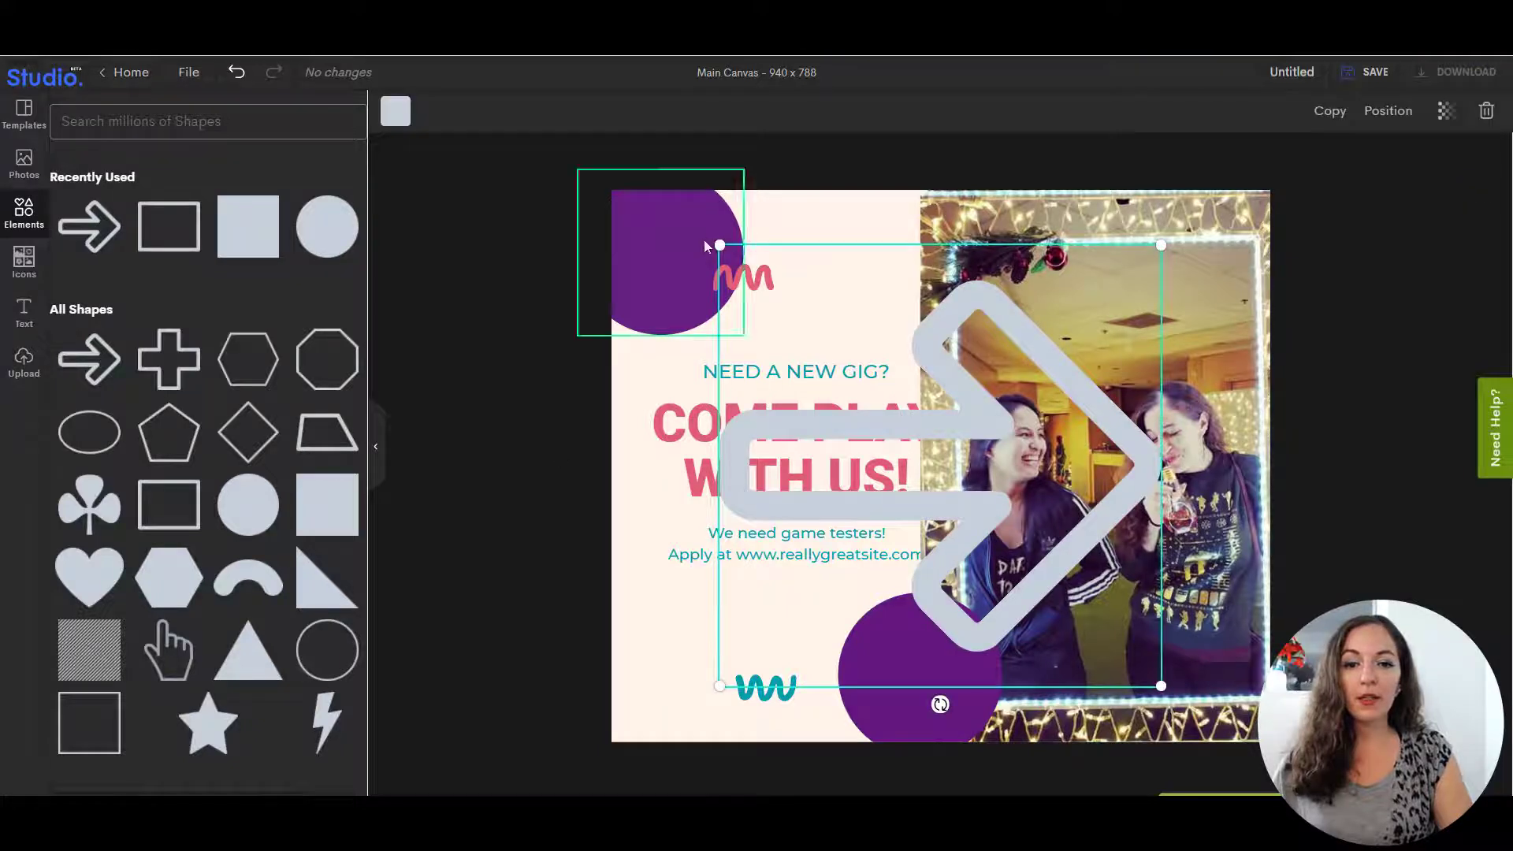
left_click_drag(719, 245, 1011, 535)
mouse_move(1095, 556)
left_mouse_down()
mouse_move(853, 515)
mouse_move(822, 258)
mouse_move(841, 232)
left_mouse_up()
Recolor the arrow shape black #000000
left_click(398, 113)
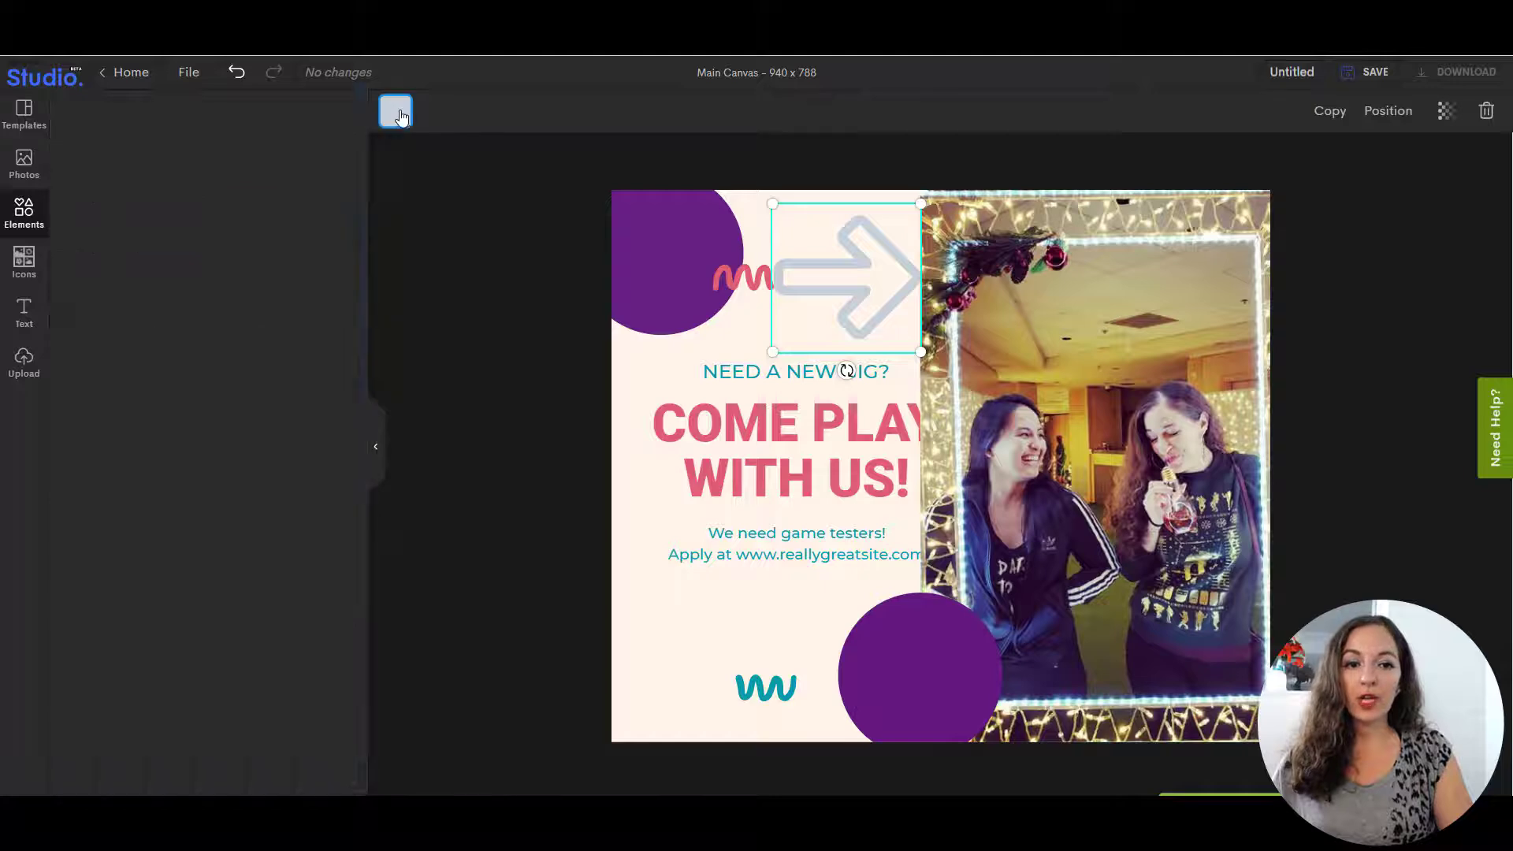
left_click(338, 506)
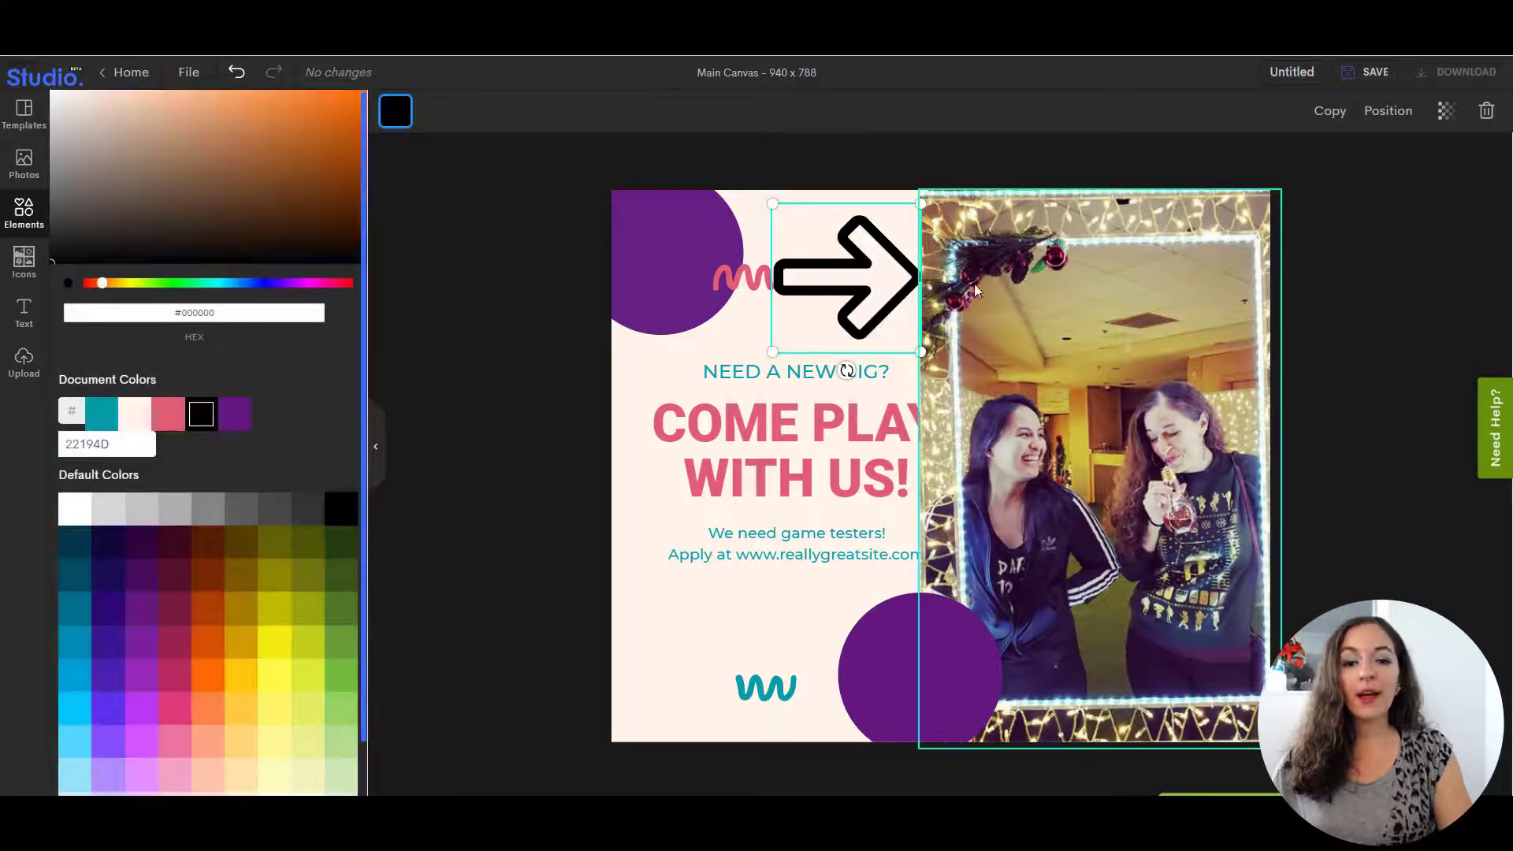
left_click(521, 400)
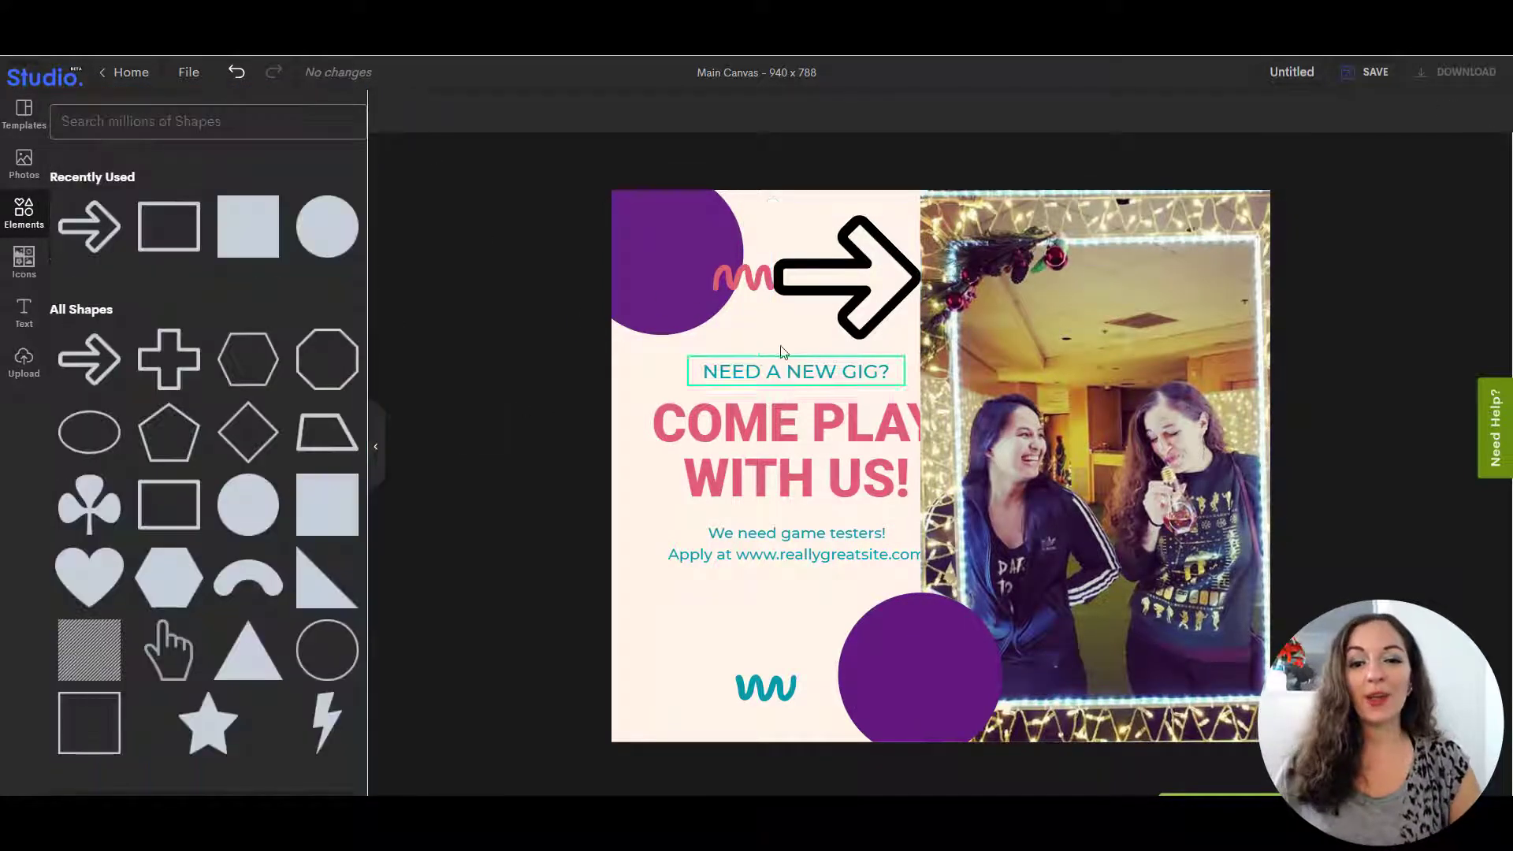
Delete the black arrow shape between the upper squiggle and the photo
left_click(782, 350)
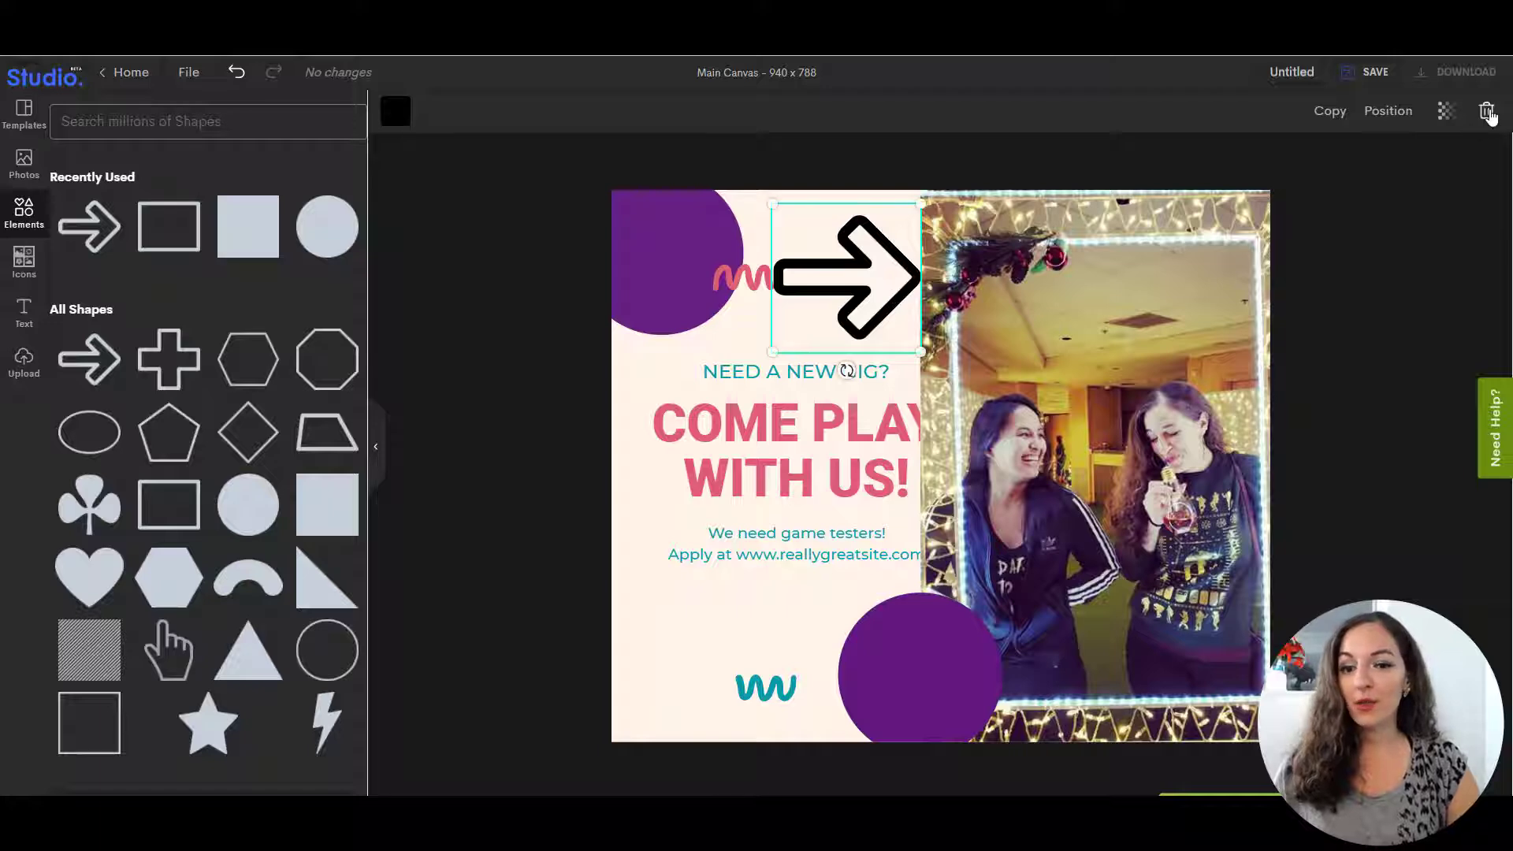
left_click(1487, 111)
Recolor both the pink squiggle and the teal squiggle black #000000
left_click(740, 282)
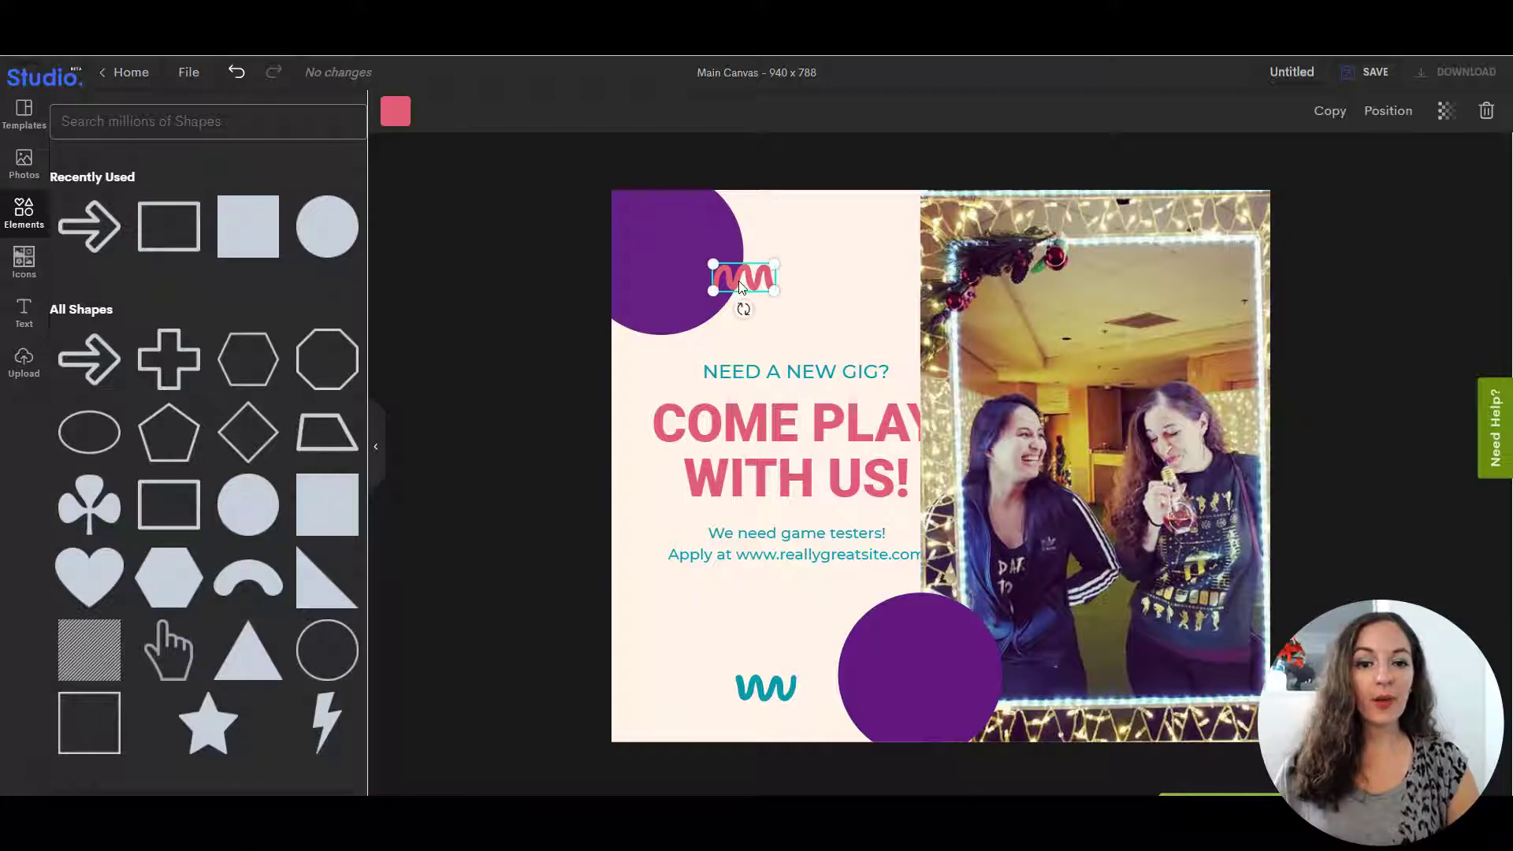
left_click(395, 111)
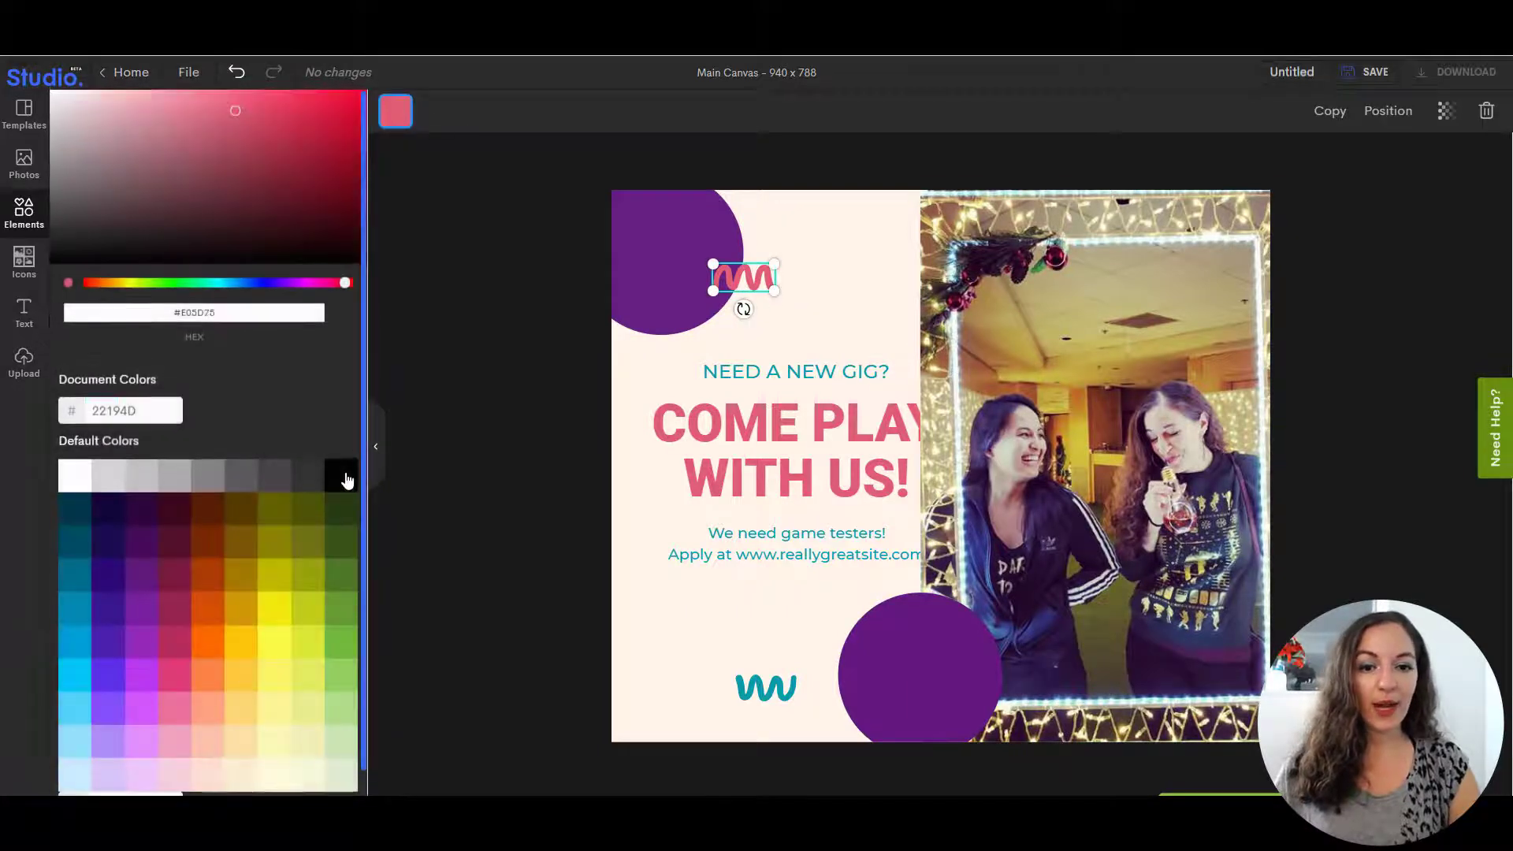
left_click(346, 480)
left_click(773, 688)
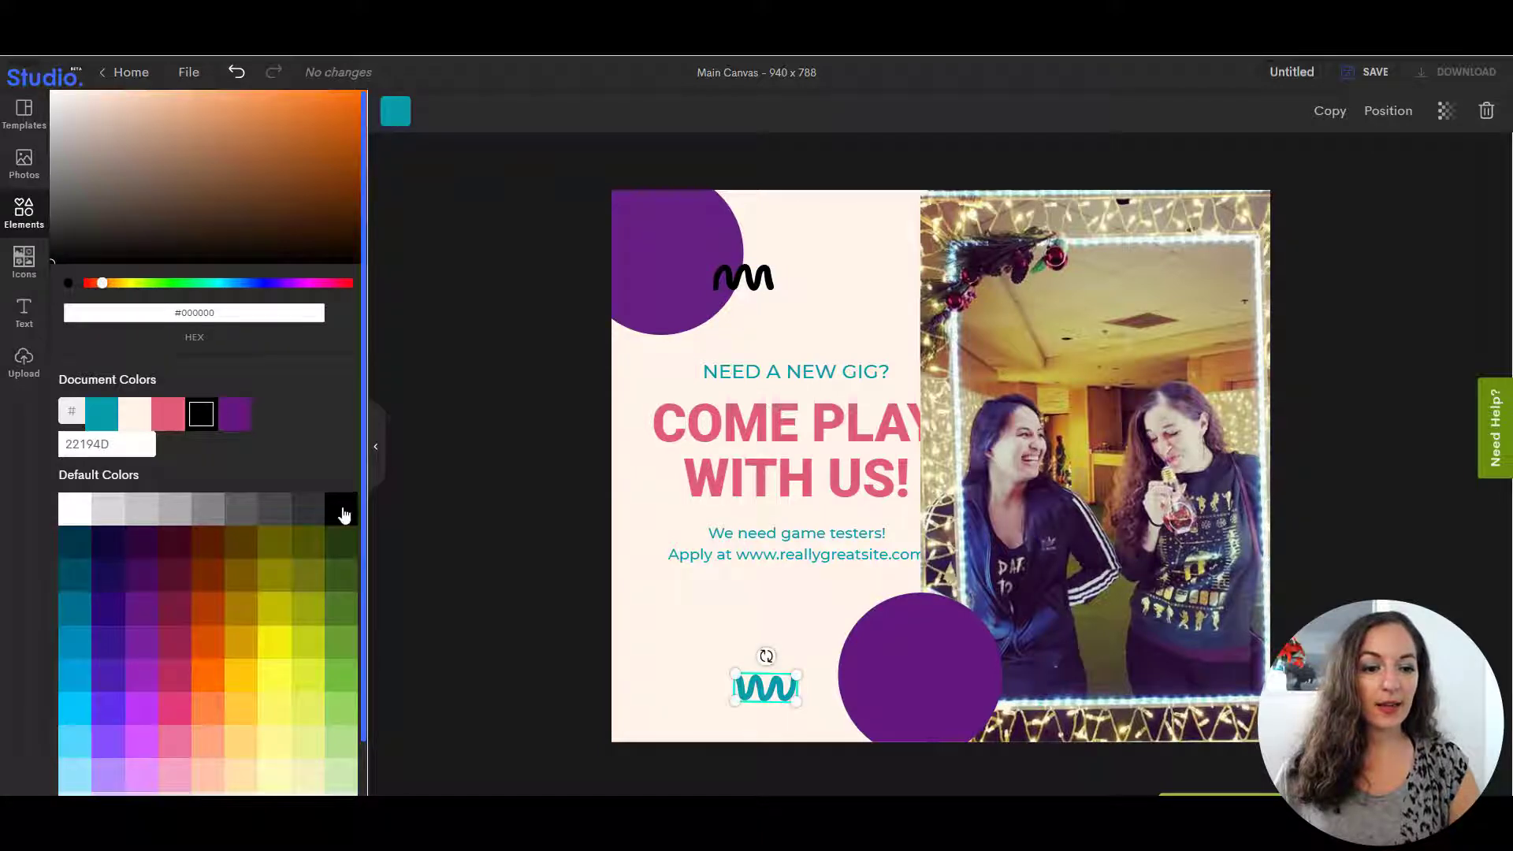
left_click(402, 111)
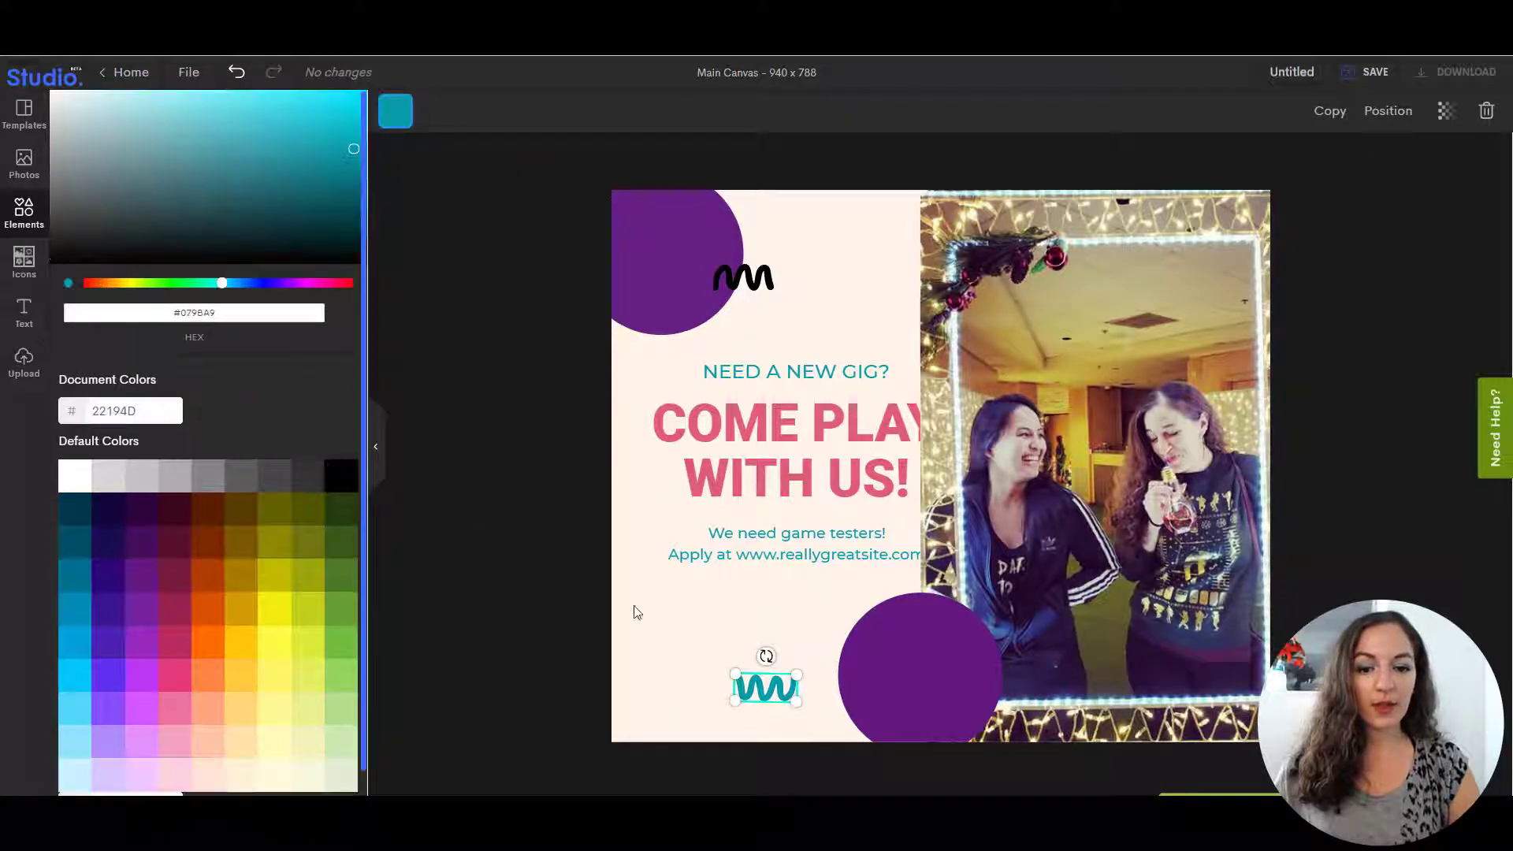
left_click(342, 476)
Move the lower squiggle onto the left edge of the lower purple circle and bring it to the front
left_click_drag(764, 692, 827, 691)
left_click(1396, 111)
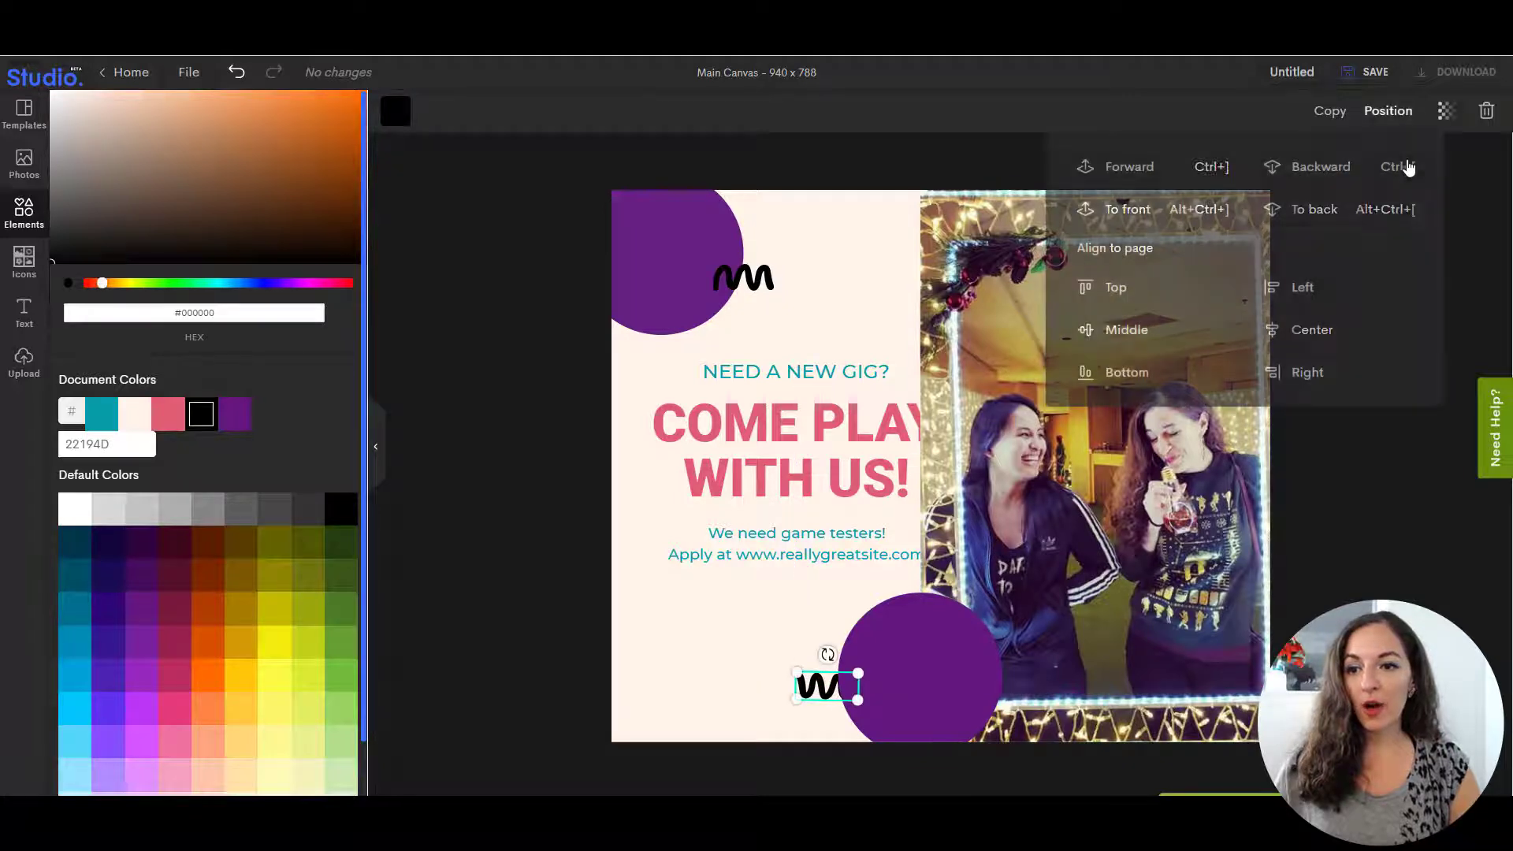
left_click(1158, 208)
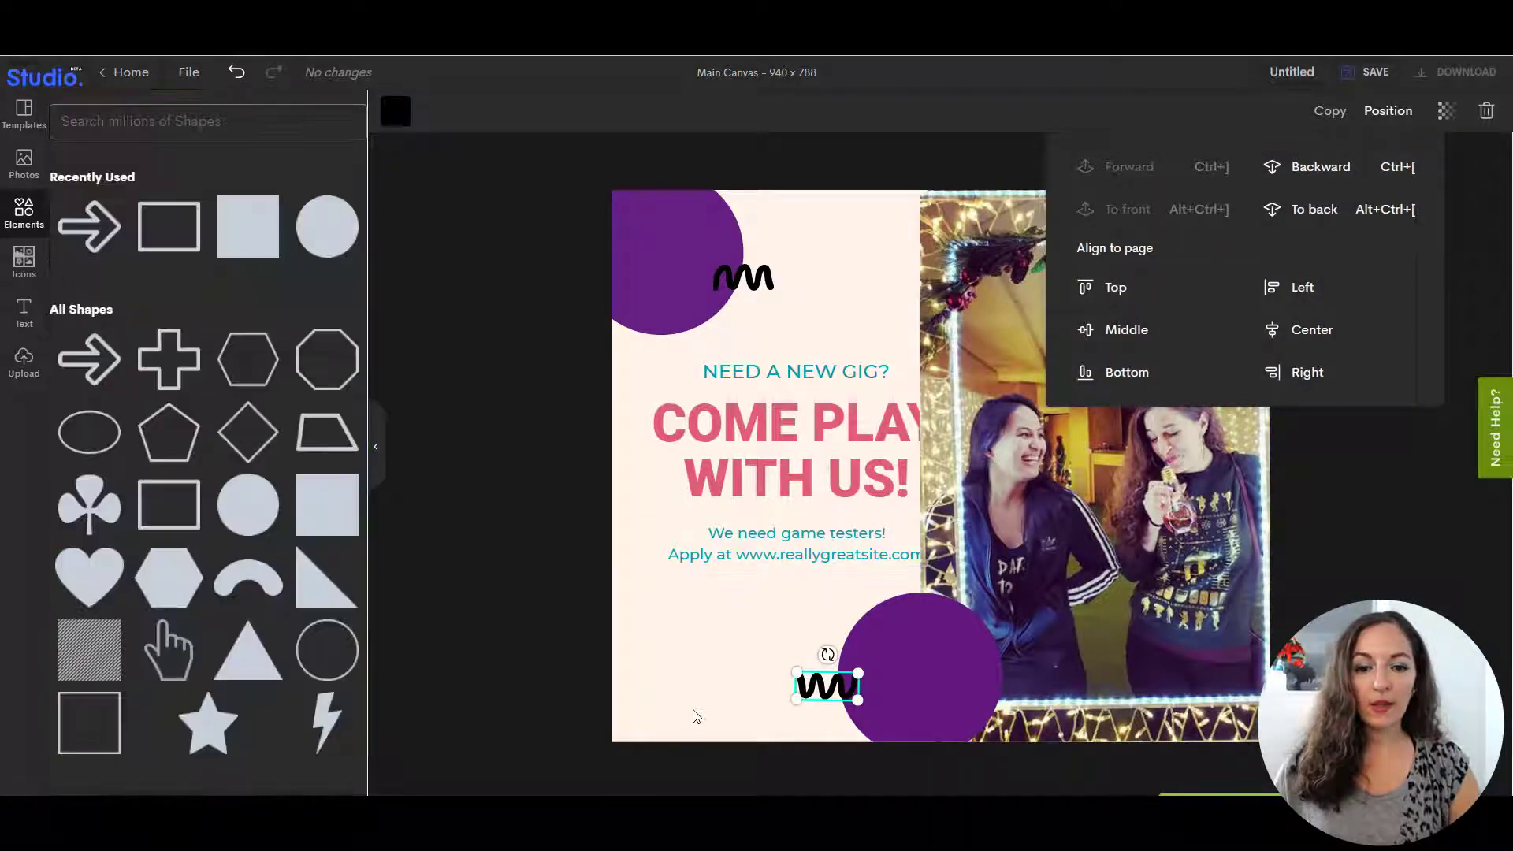
Change the canvas background color to white #FFFFFF
left_click(693, 715)
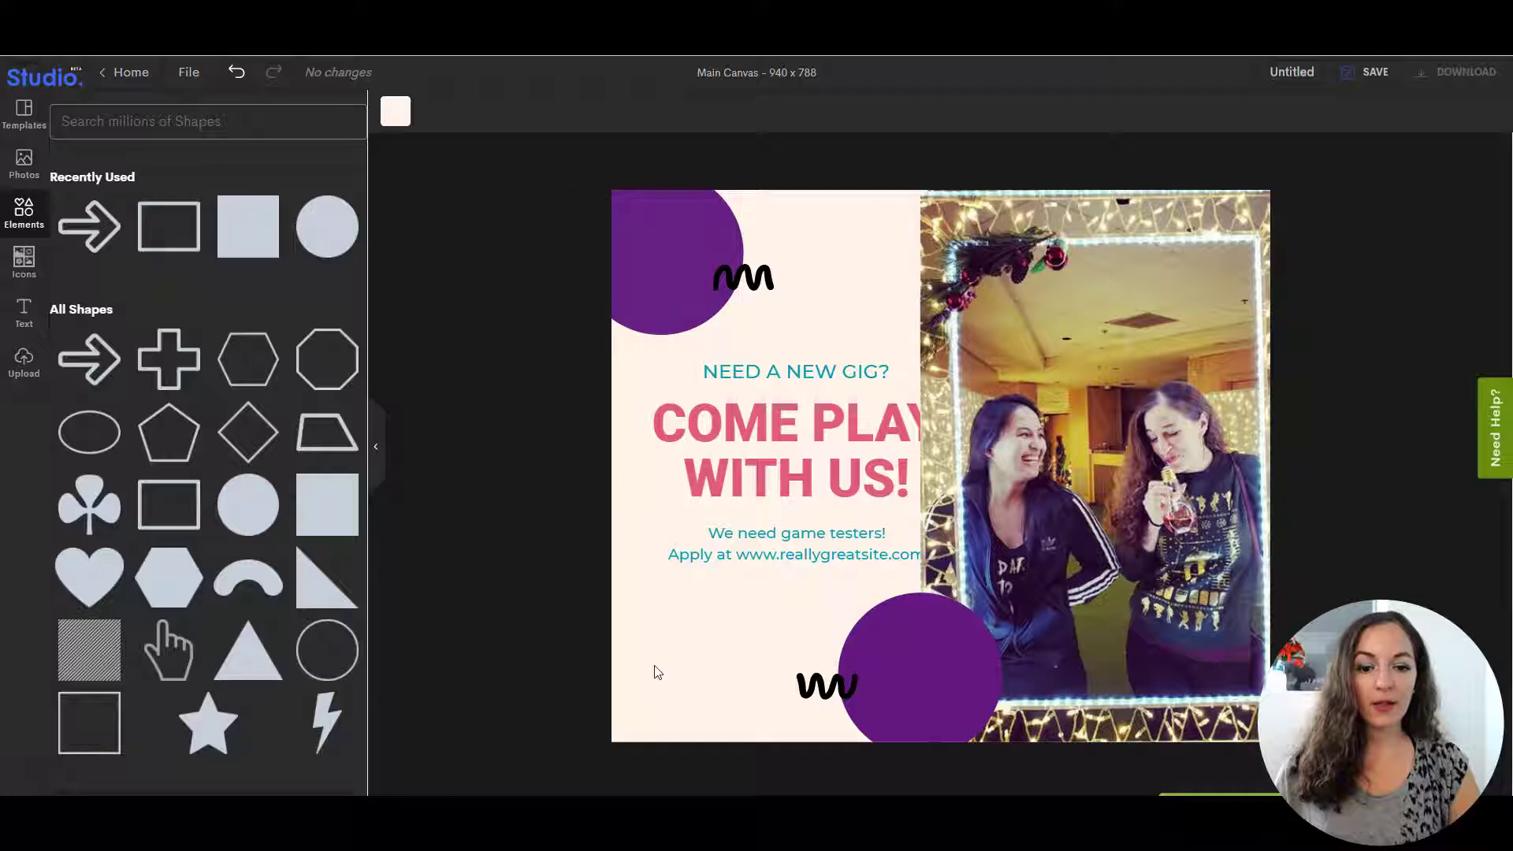
left_click(395, 112)
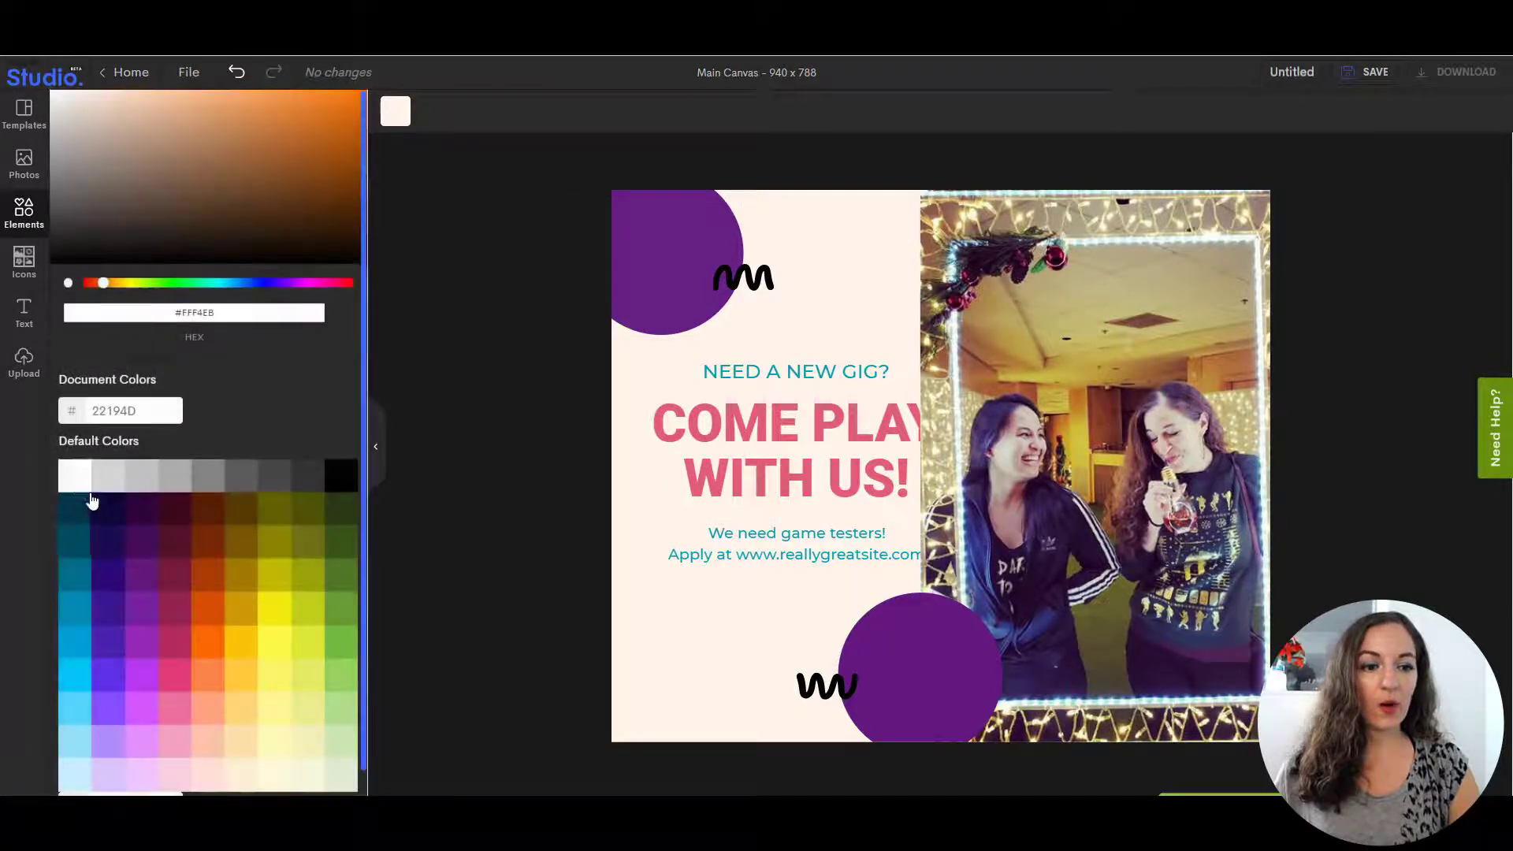
left_click(84, 486)
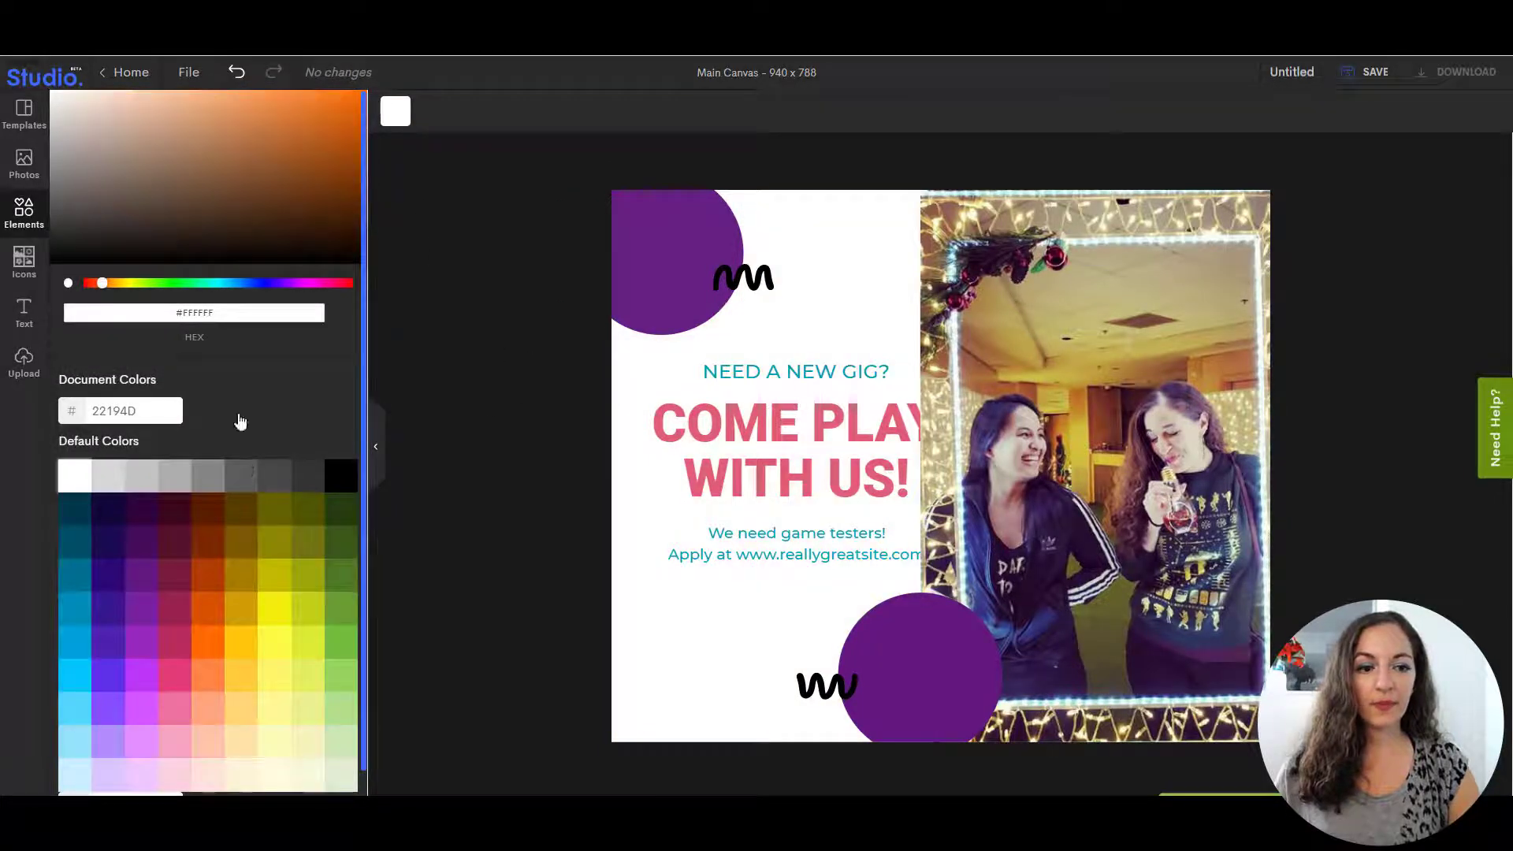
left_click(109, 486)
left_click(74, 477)
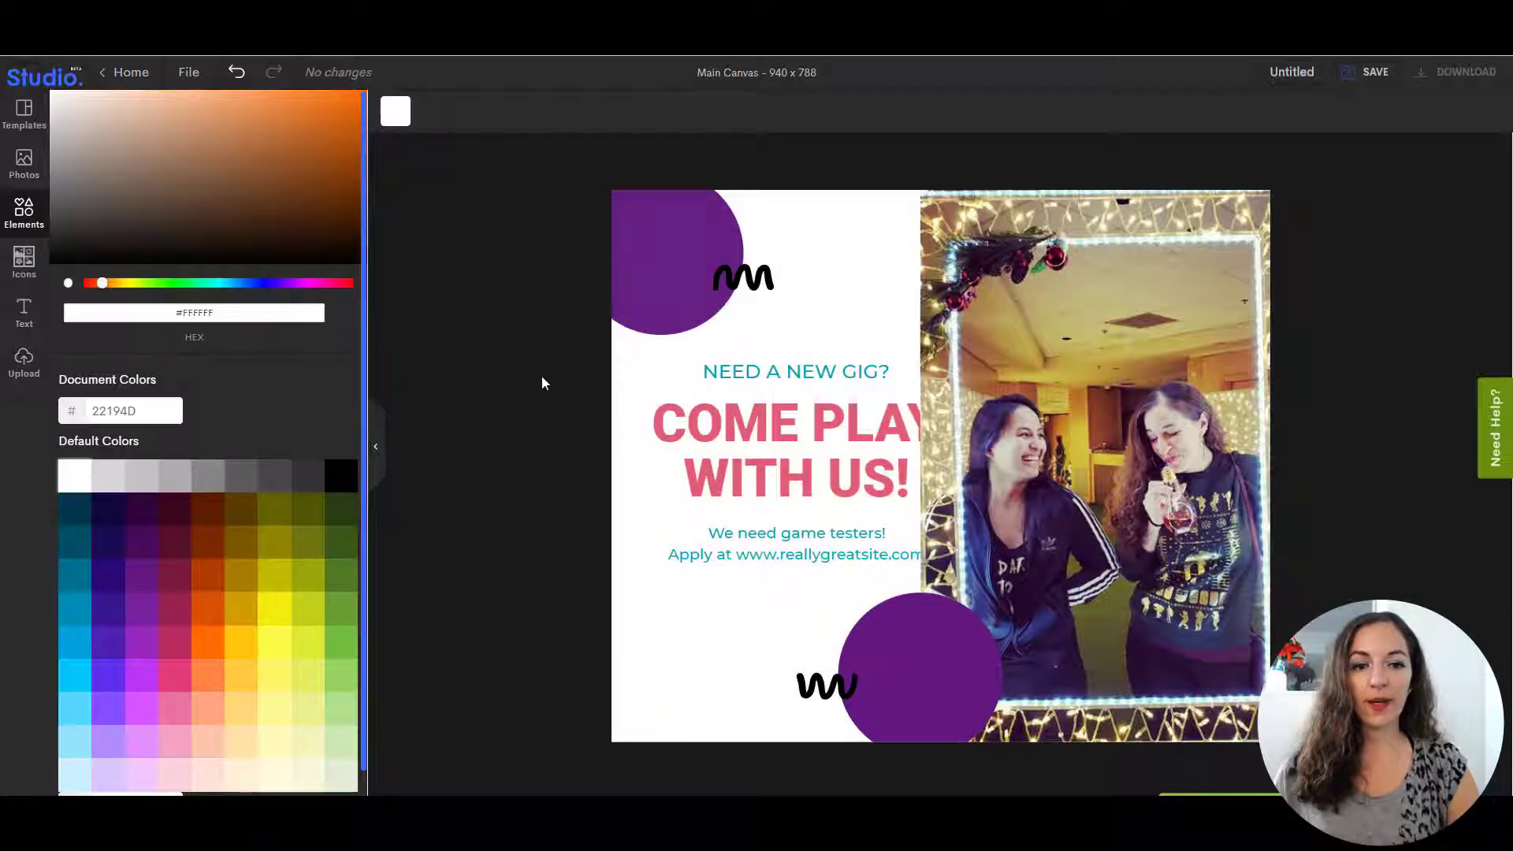
left_click(541, 357)
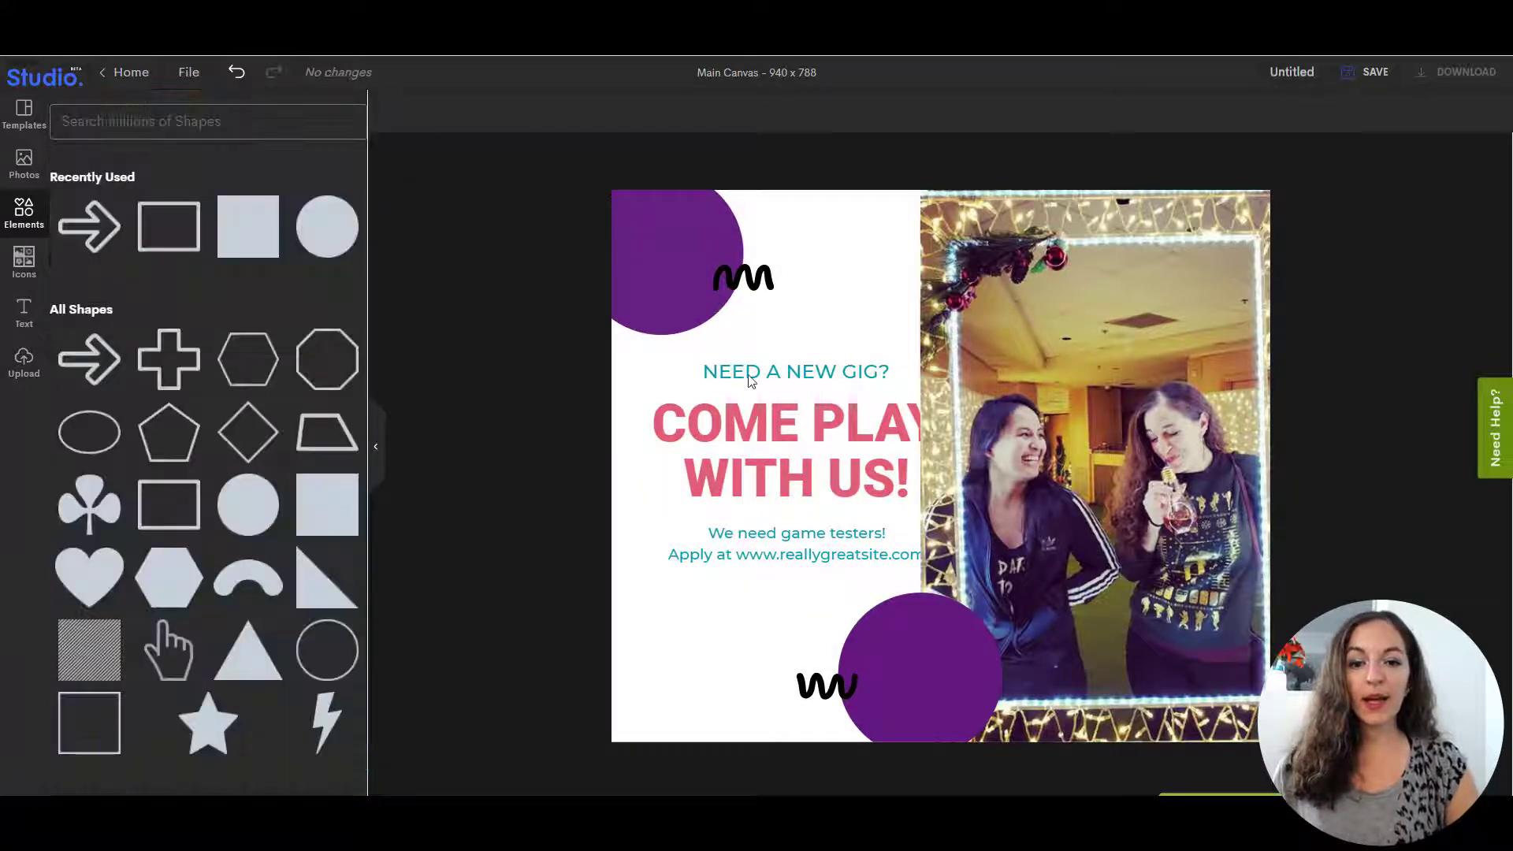
Shift the large pink heading left so it clears the photo and replace its text with "COME JOIN US LIVE!"
left_click_drag(832, 435, 785, 437)
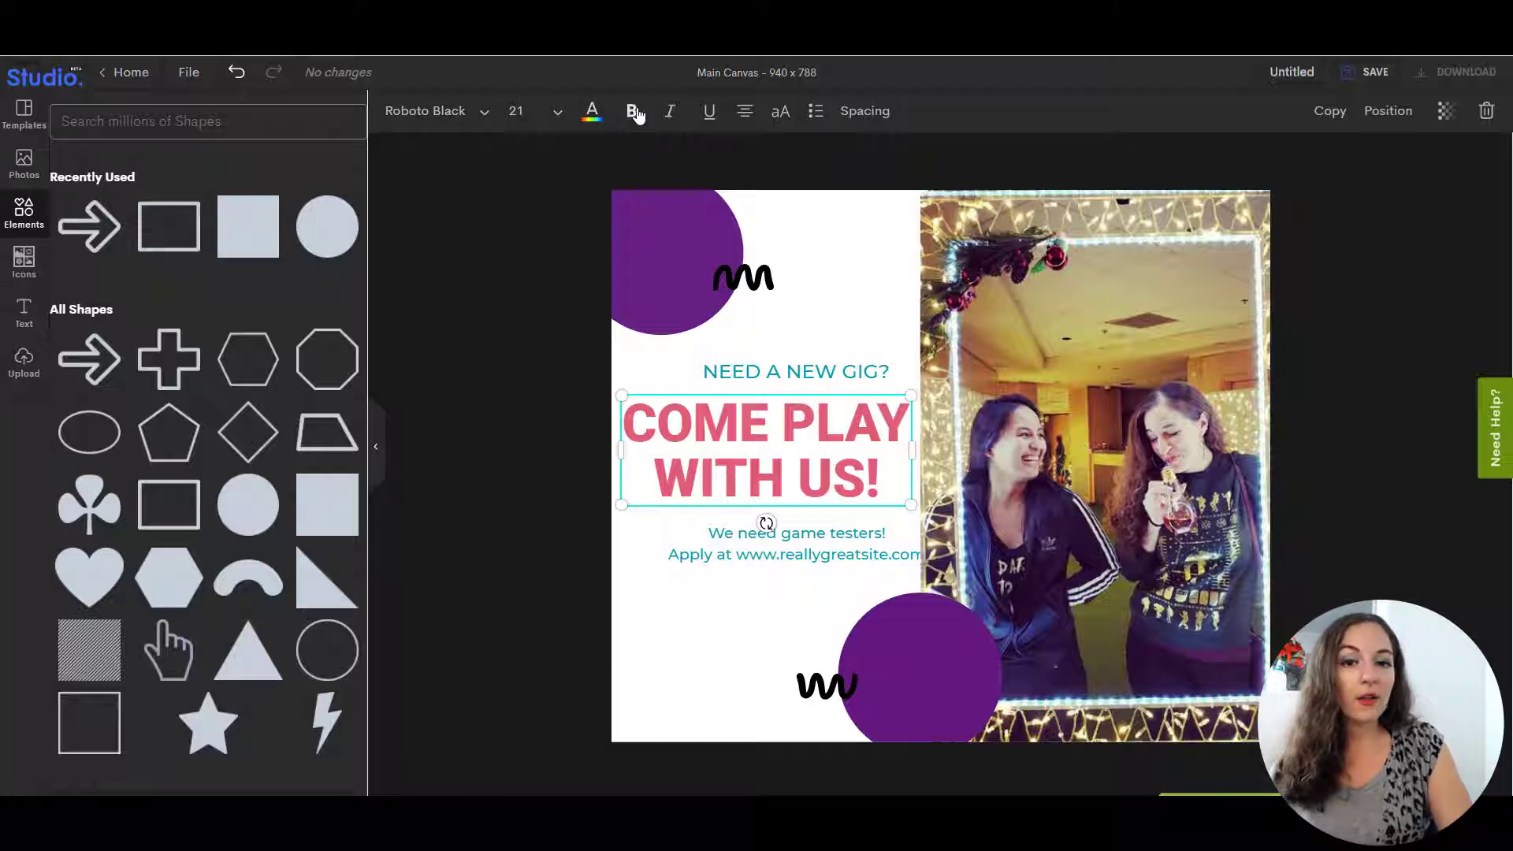
double_click(812, 444)
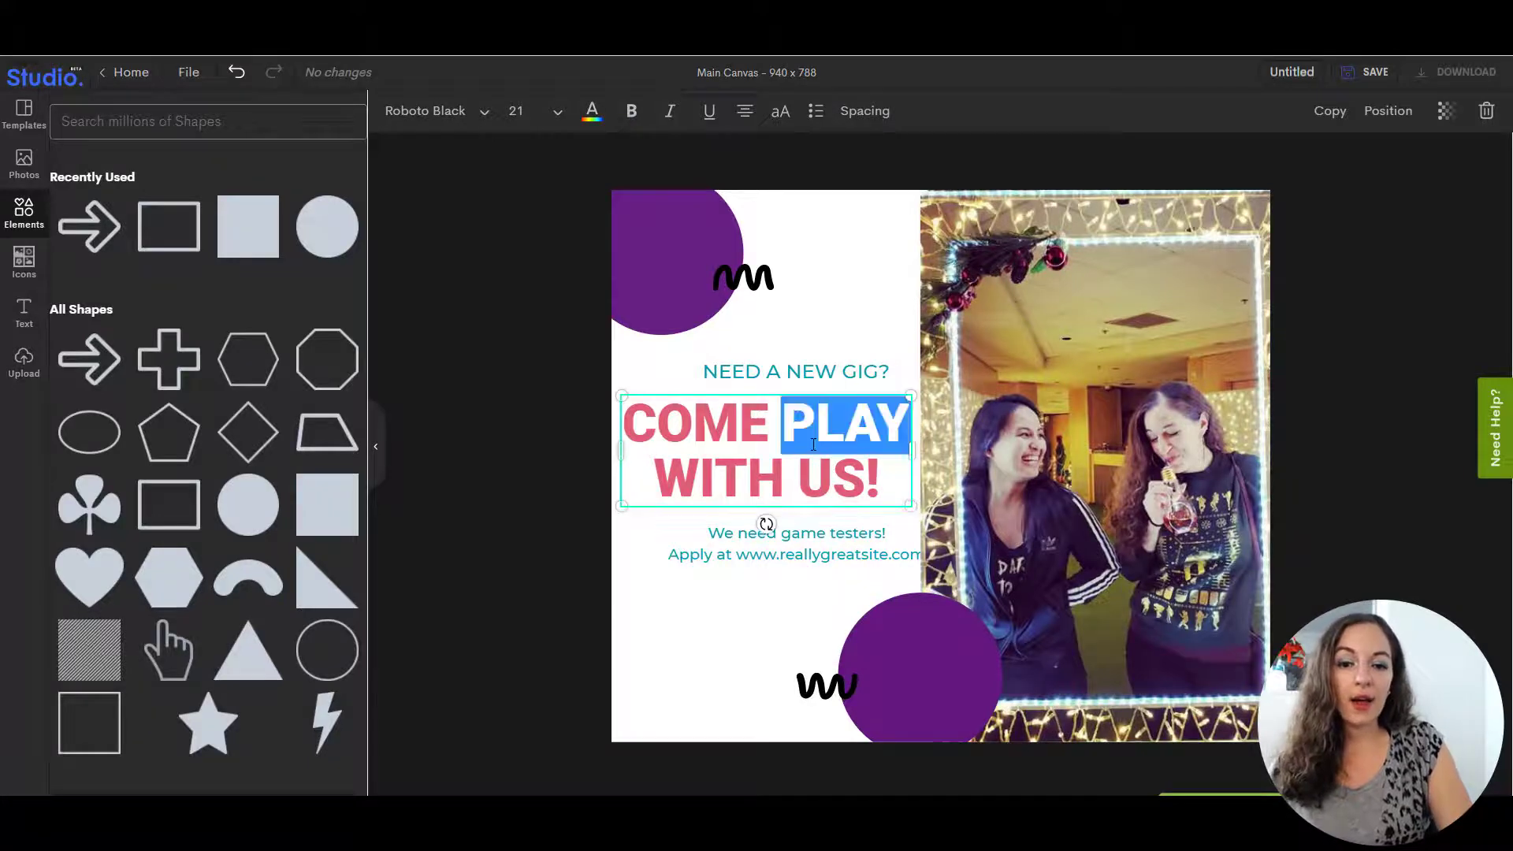
left_click(746, 443)
left_click_drag(635, 426, 893, 467)
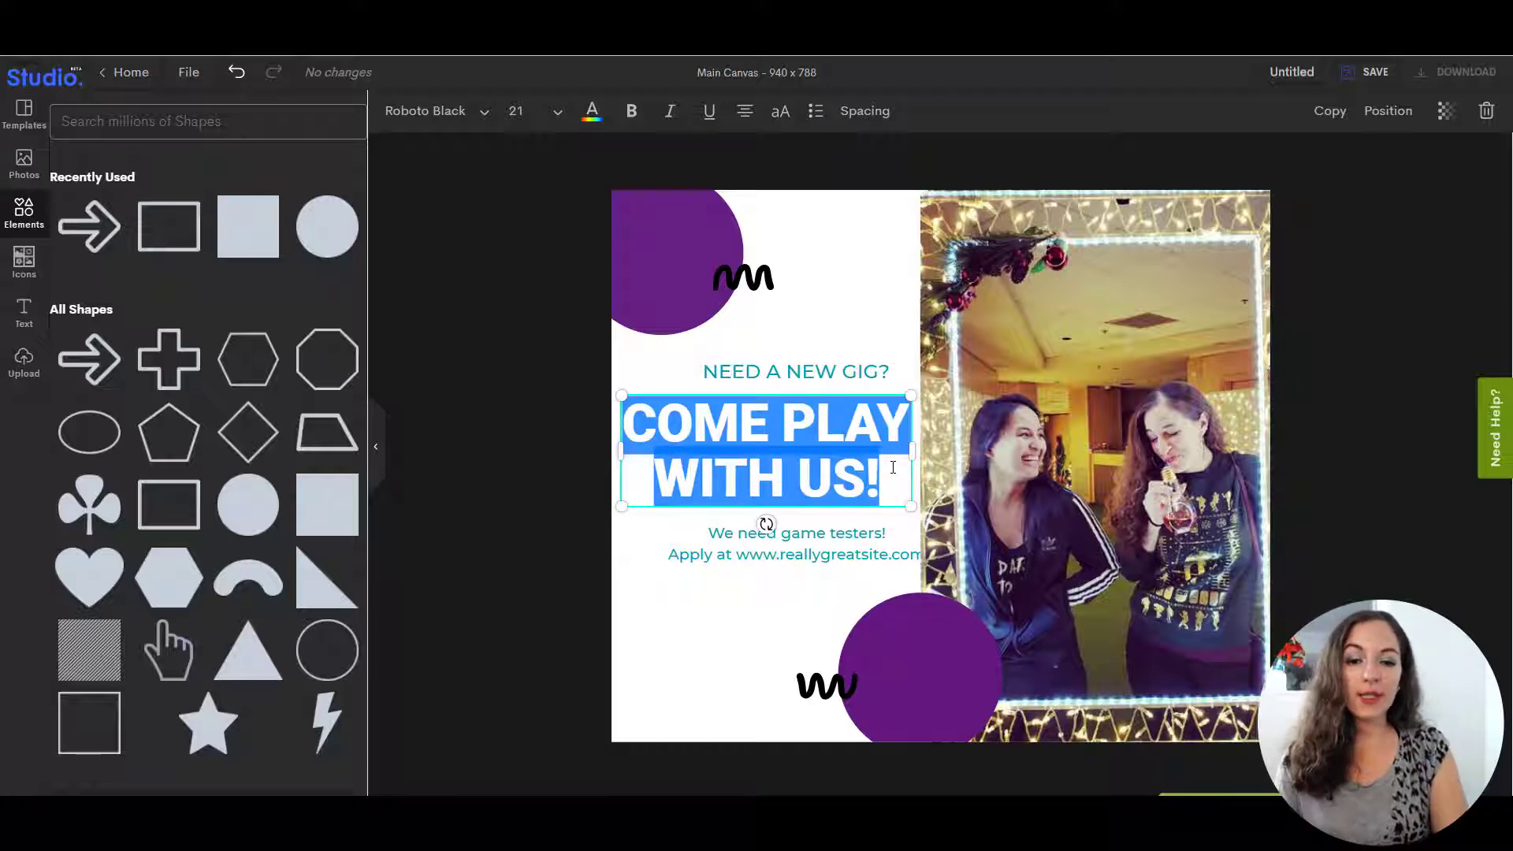
type("COME ")
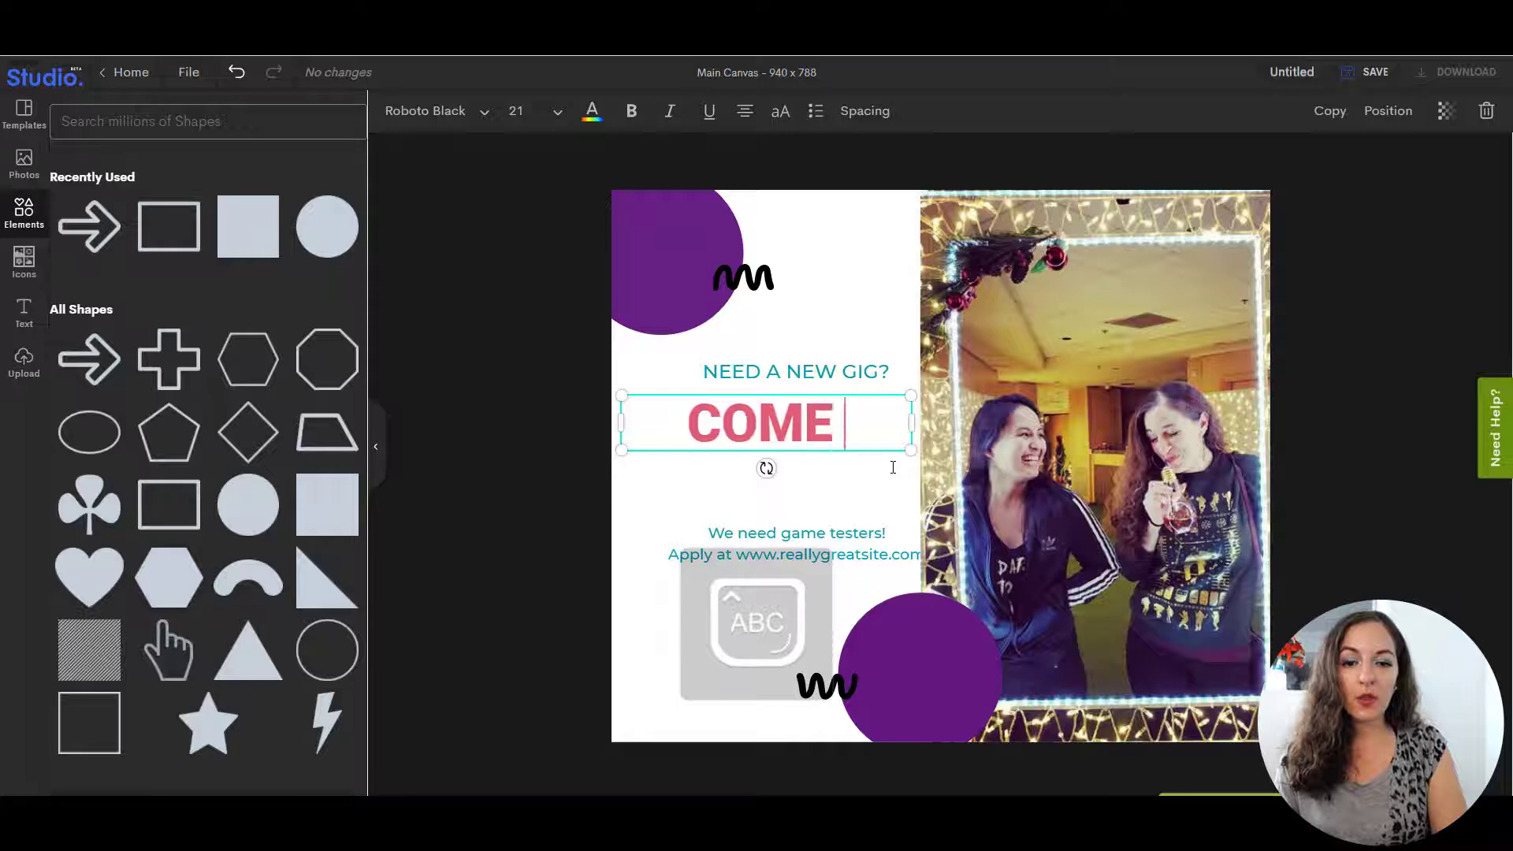
type("JOIN US LIVE")
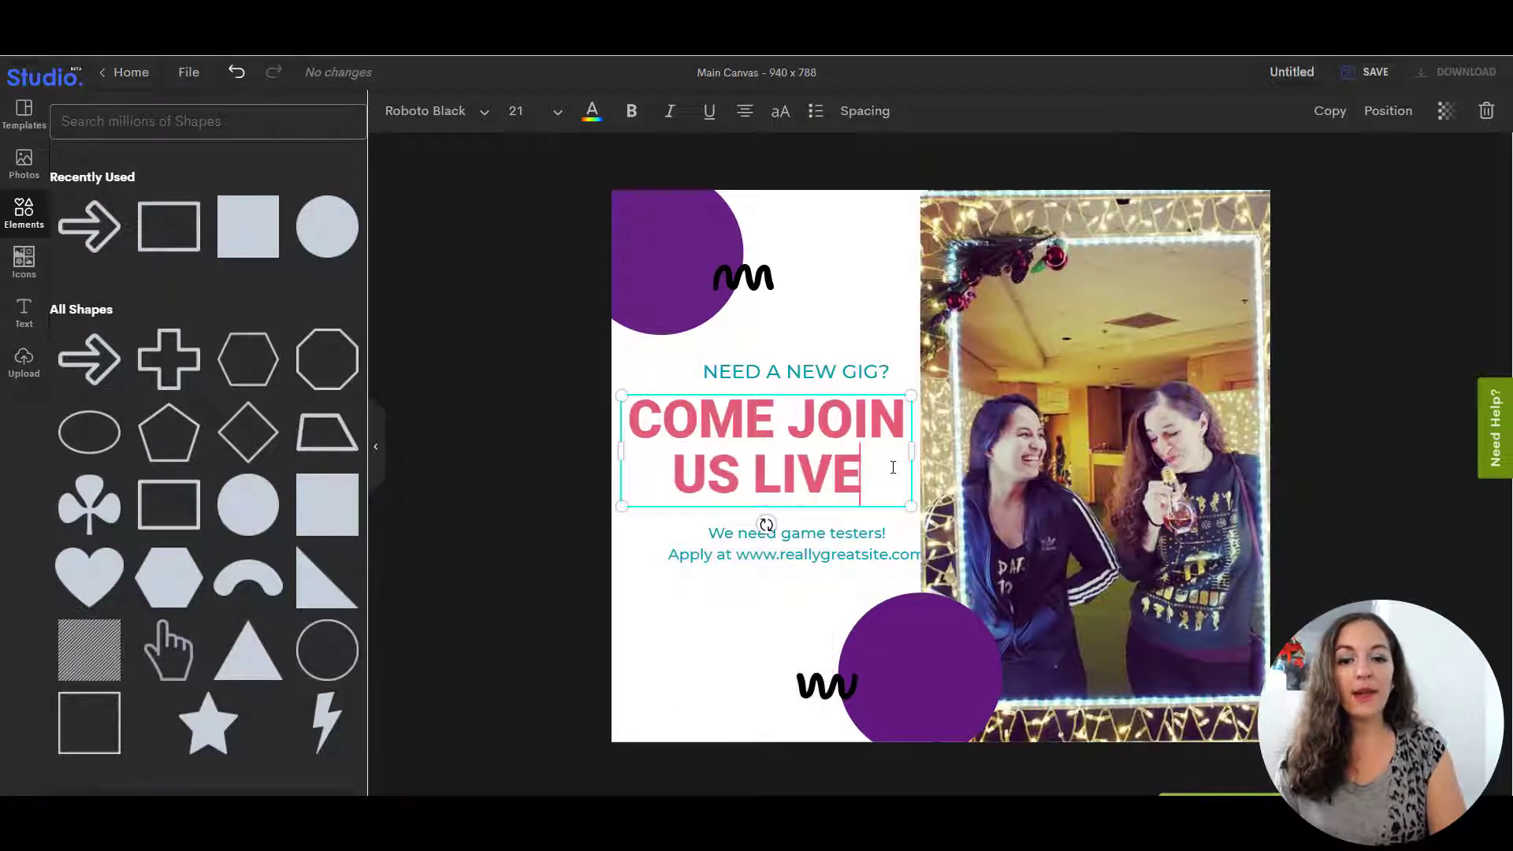
type("!")
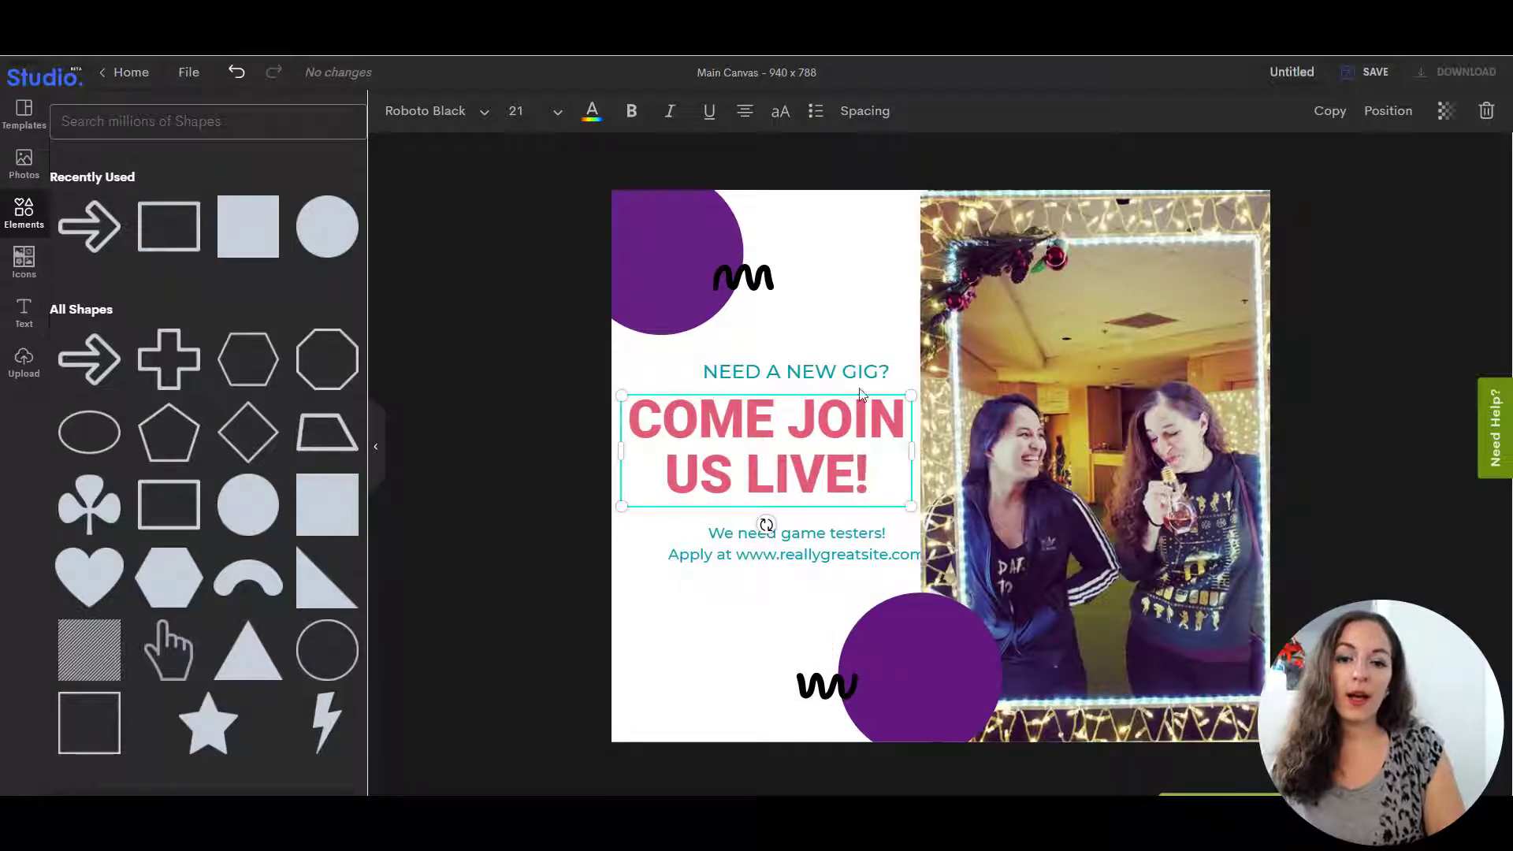
Delete the "NEED A NEW GIG?" text above the heading
left_click(803, 372)
left_click_drag(803, 374, 774, 371)
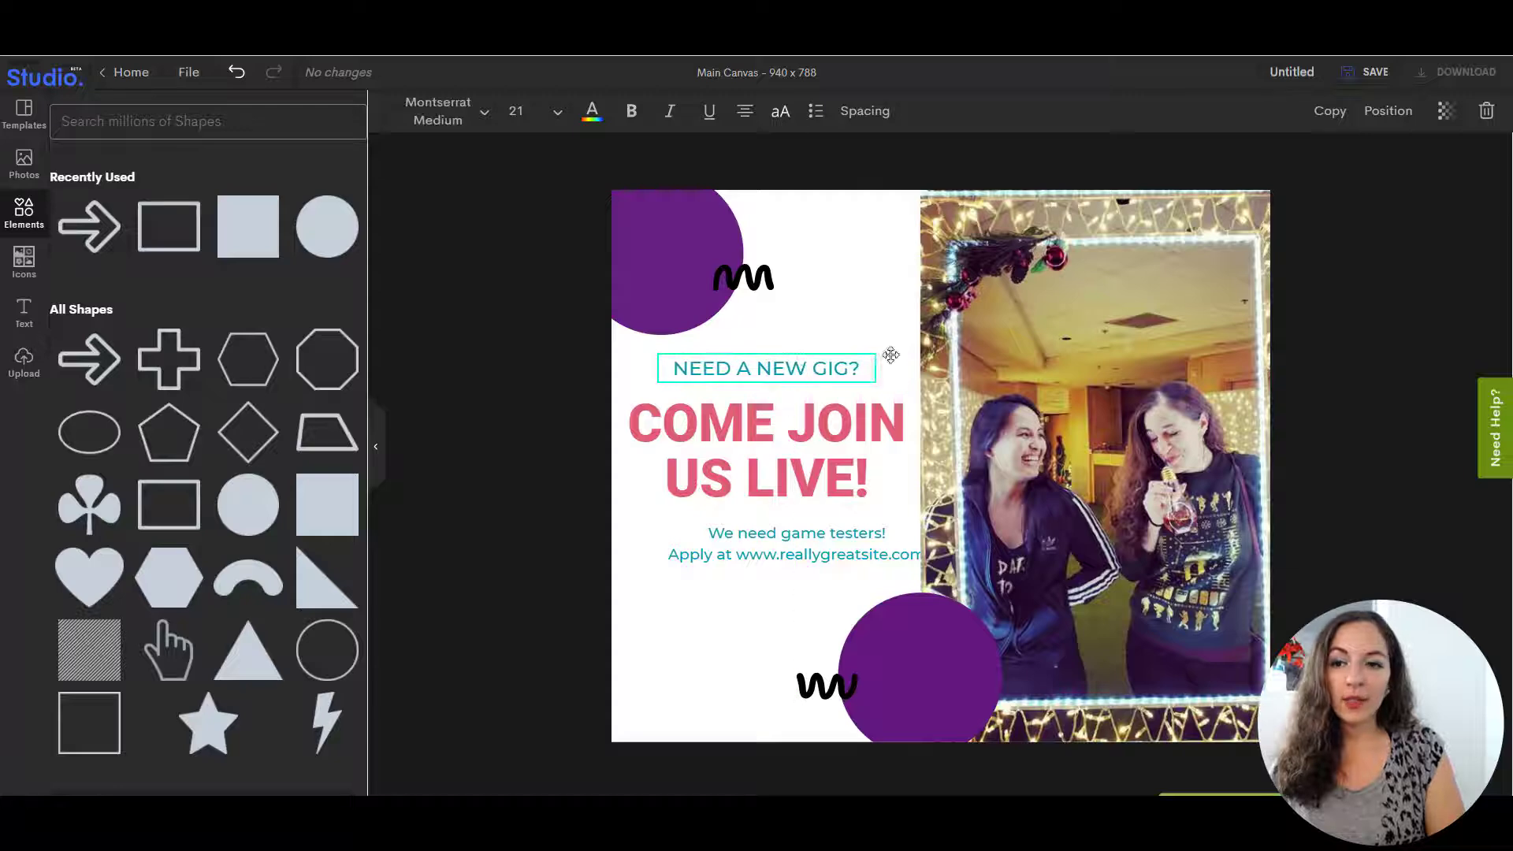
left_click(1486, 110)
Shift the small text below the heading slightly left and replace its contents with "6PM PST // 9PM EST"
left_click_drag(794, 545, 923, 551)
double_click(733, 549)
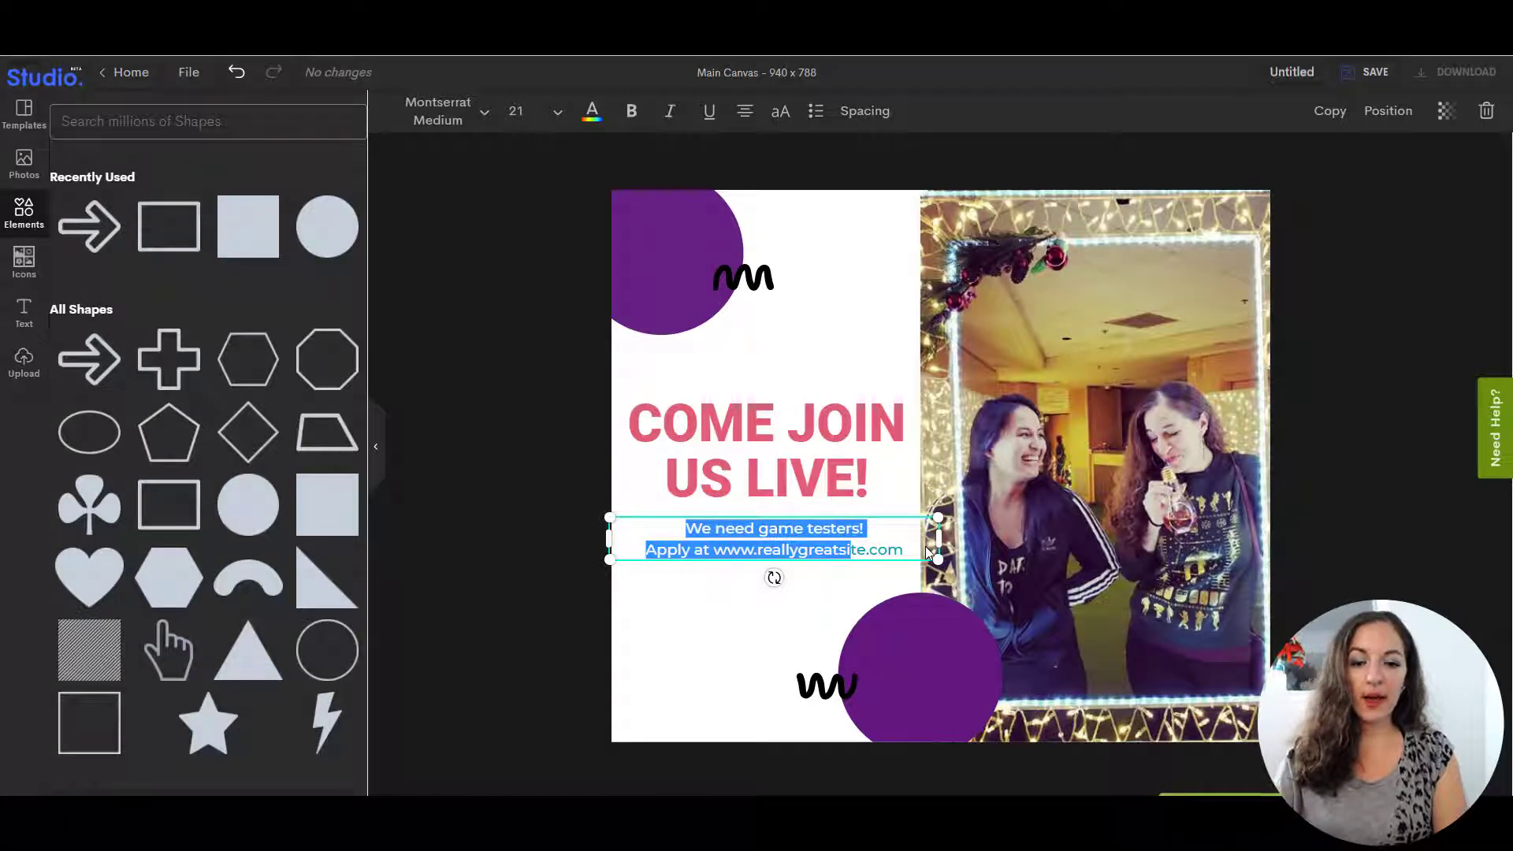
key("BackSpace")
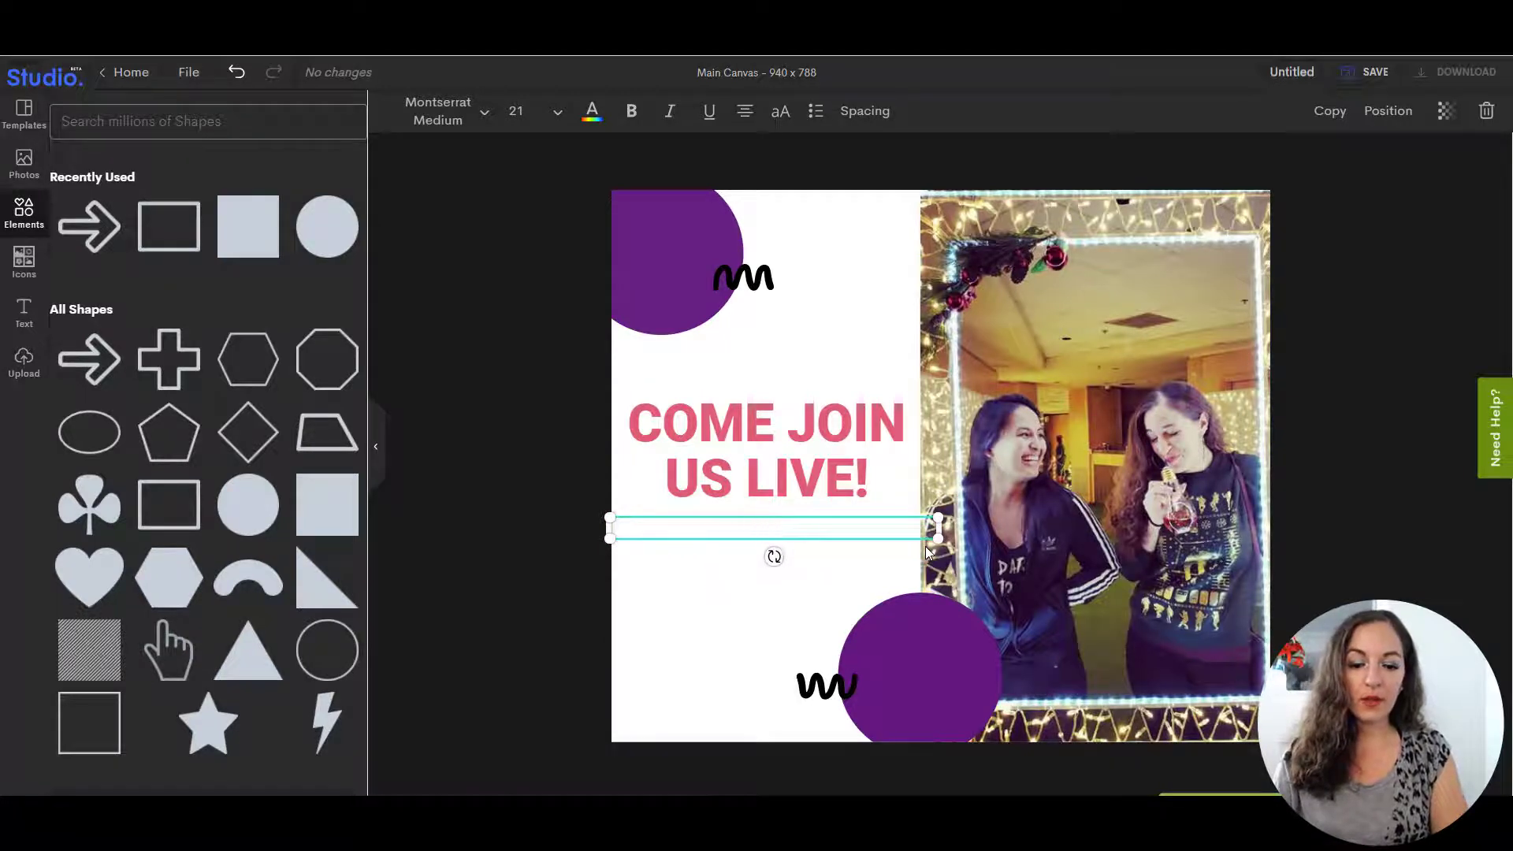
type("6PM p")
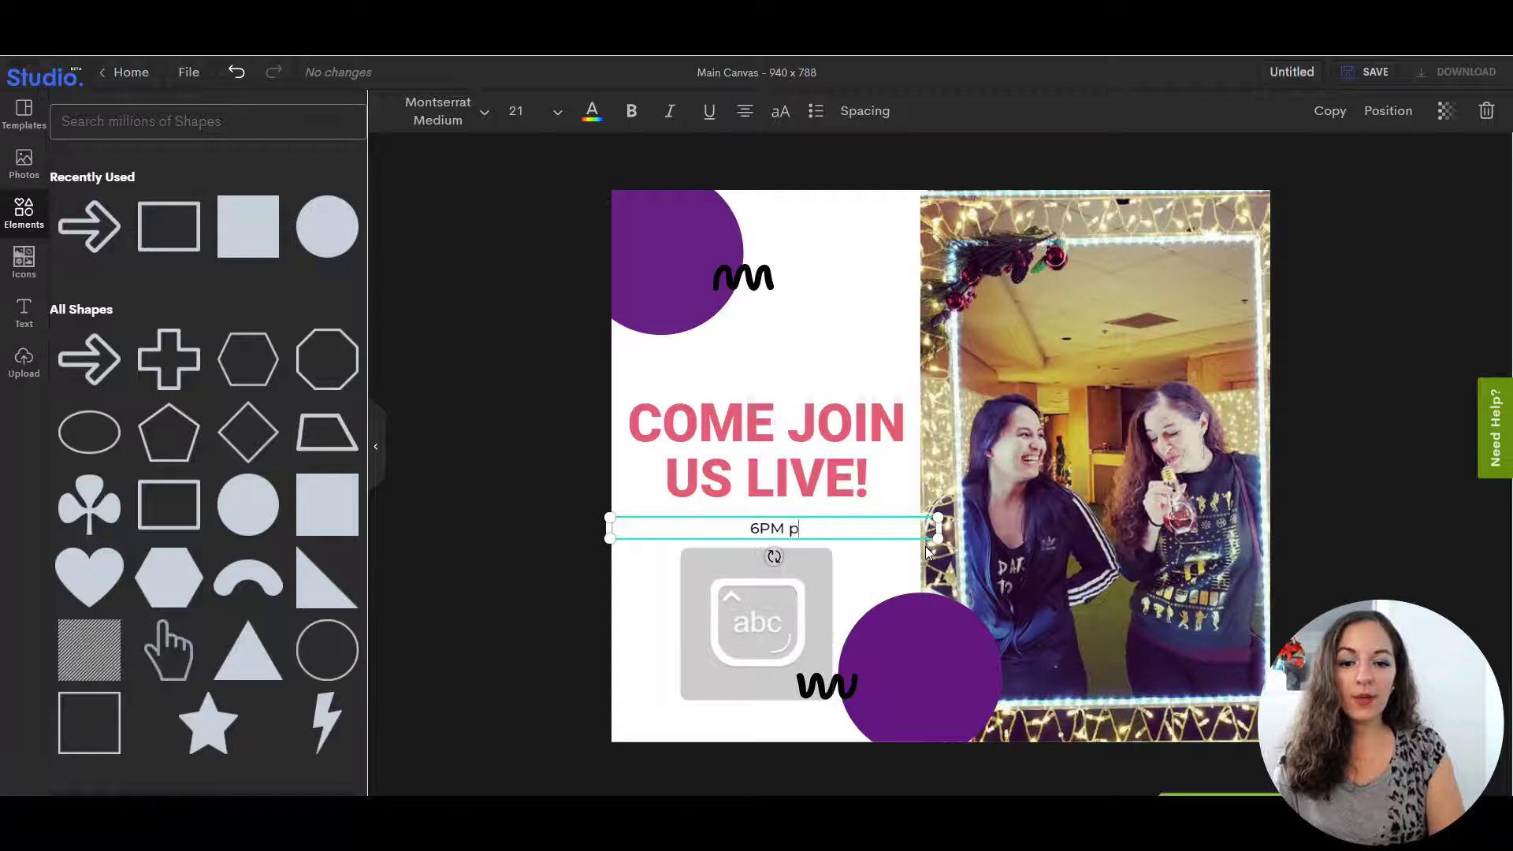
key("BackSpace")
key("Caps_Lock")
type("PST //")
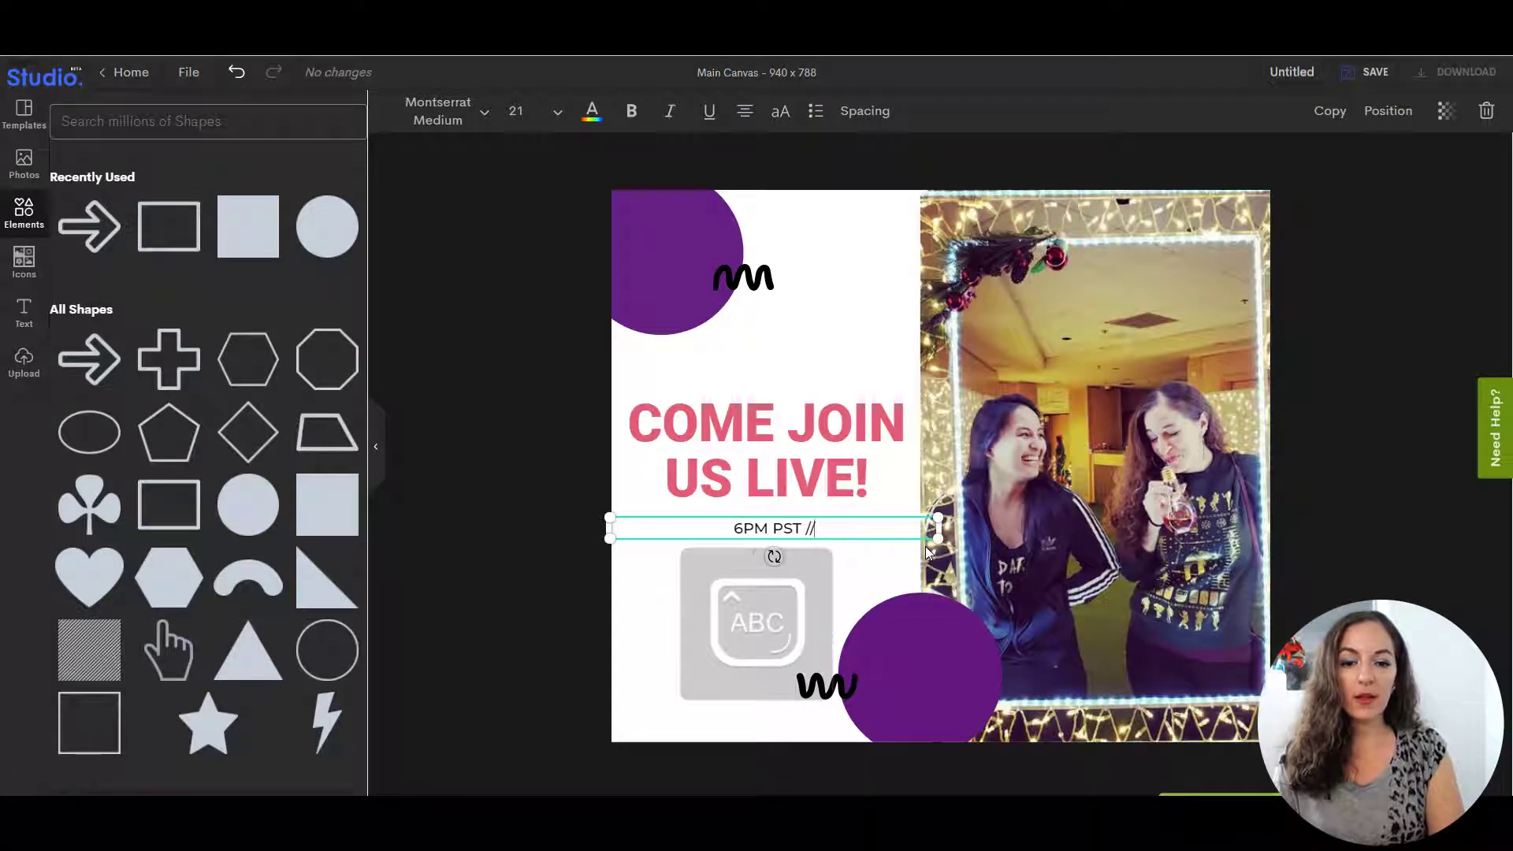
type(" 9PM P")
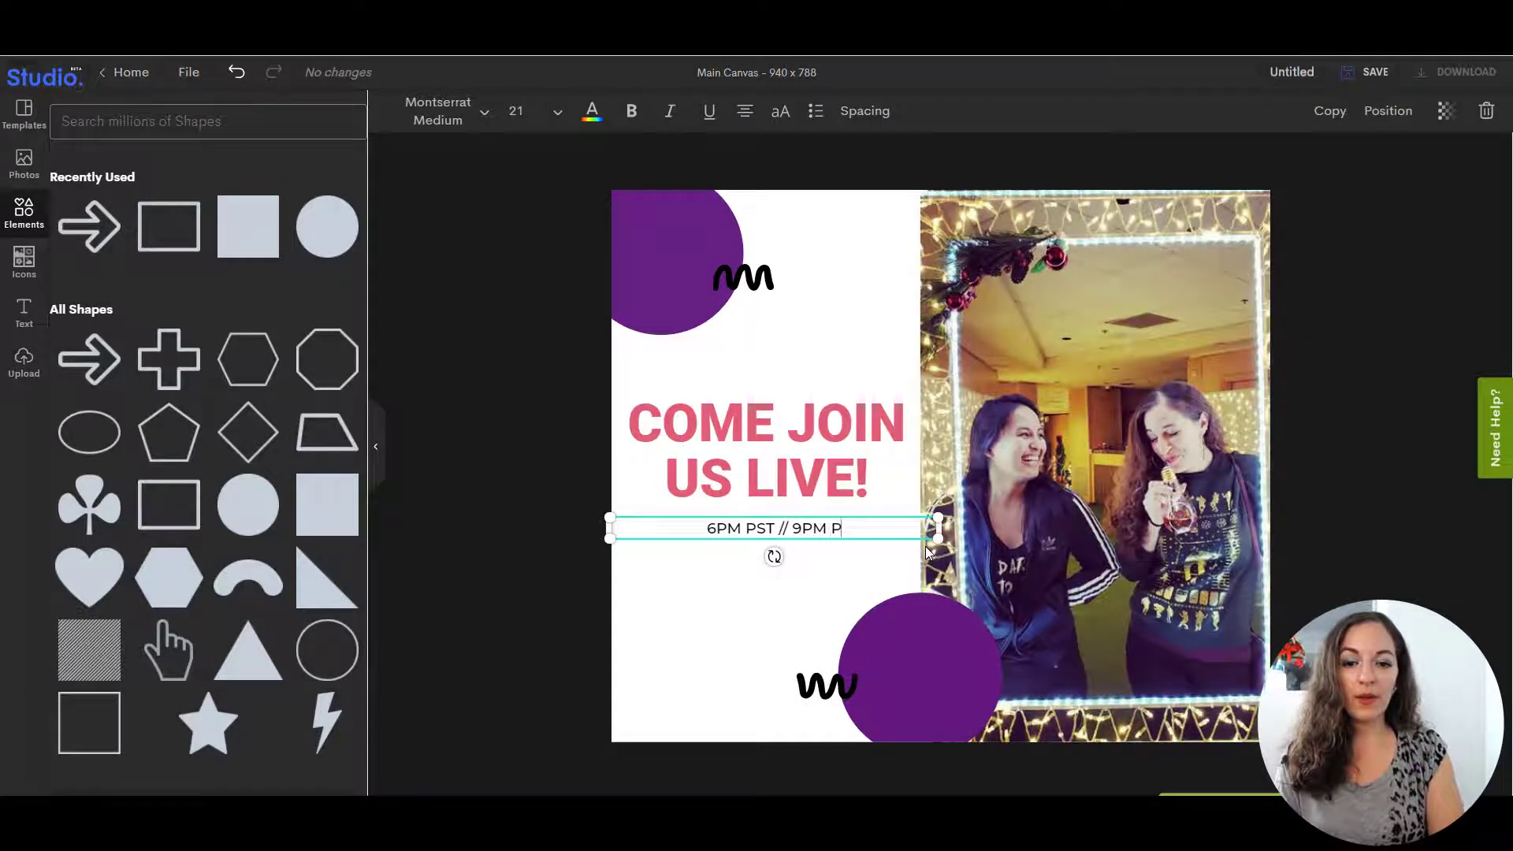
key("BackSpace")
type("EST")
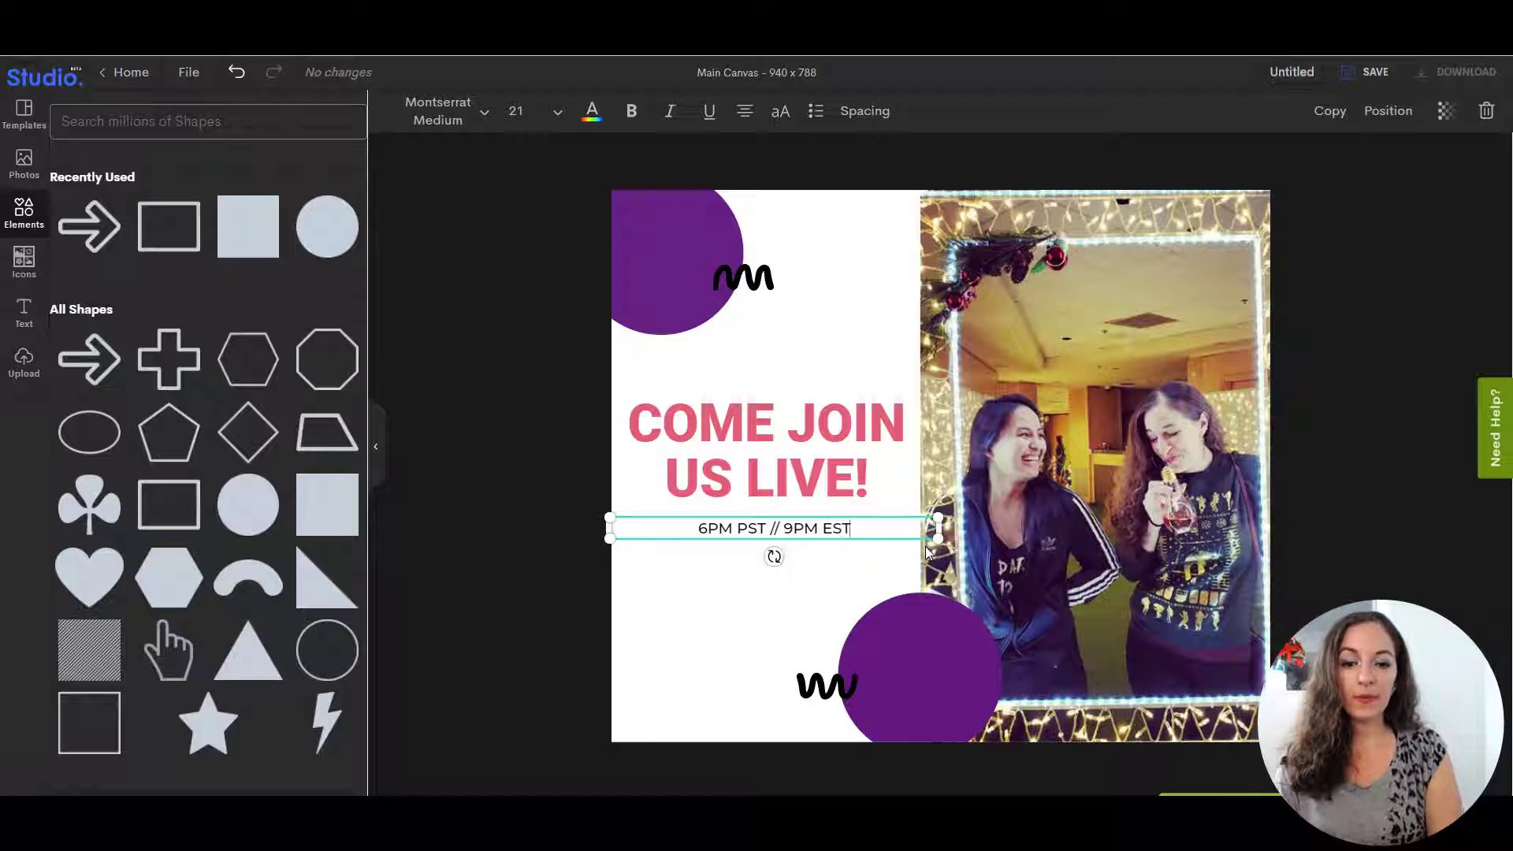
Add a second line reading "on YouTube & Facebook" under the event time
key("Return")
key("Caps_Lock")
type("on You")
key("Caps_Lock")
type("T")
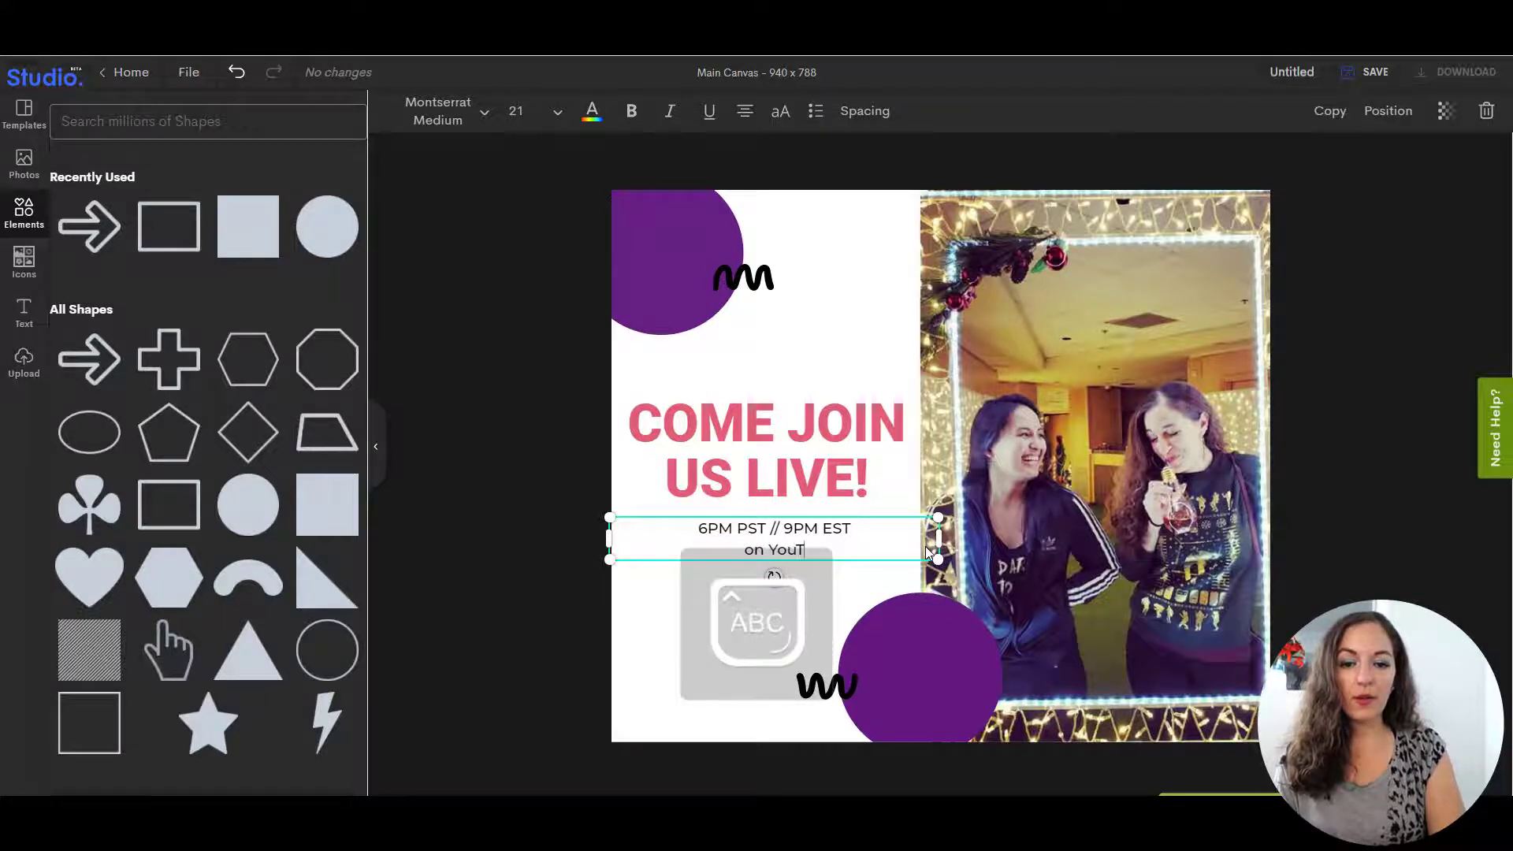
type("ube & Fa")
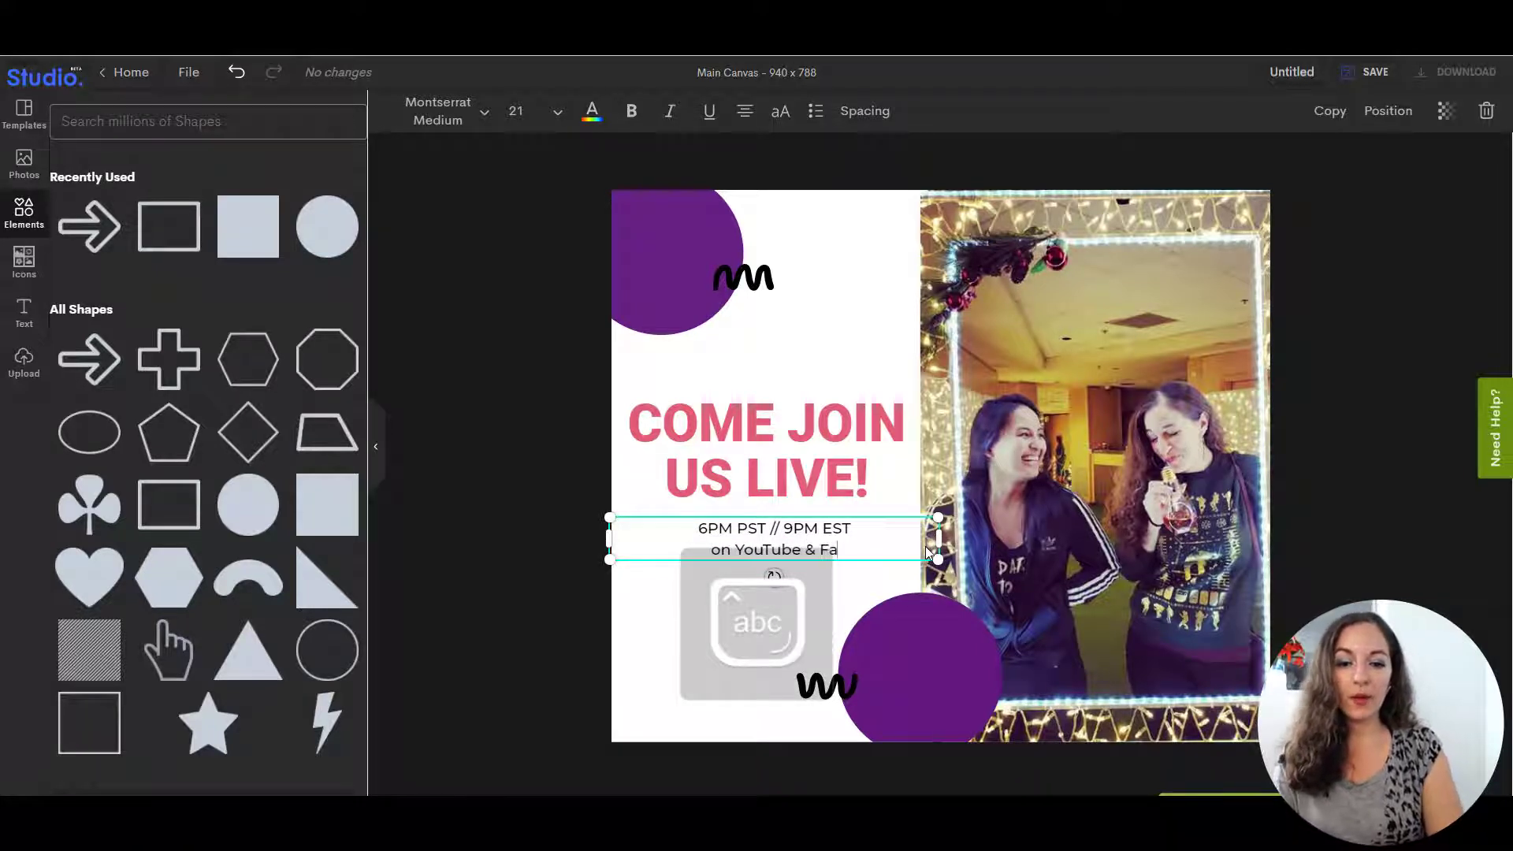
type("cebook")
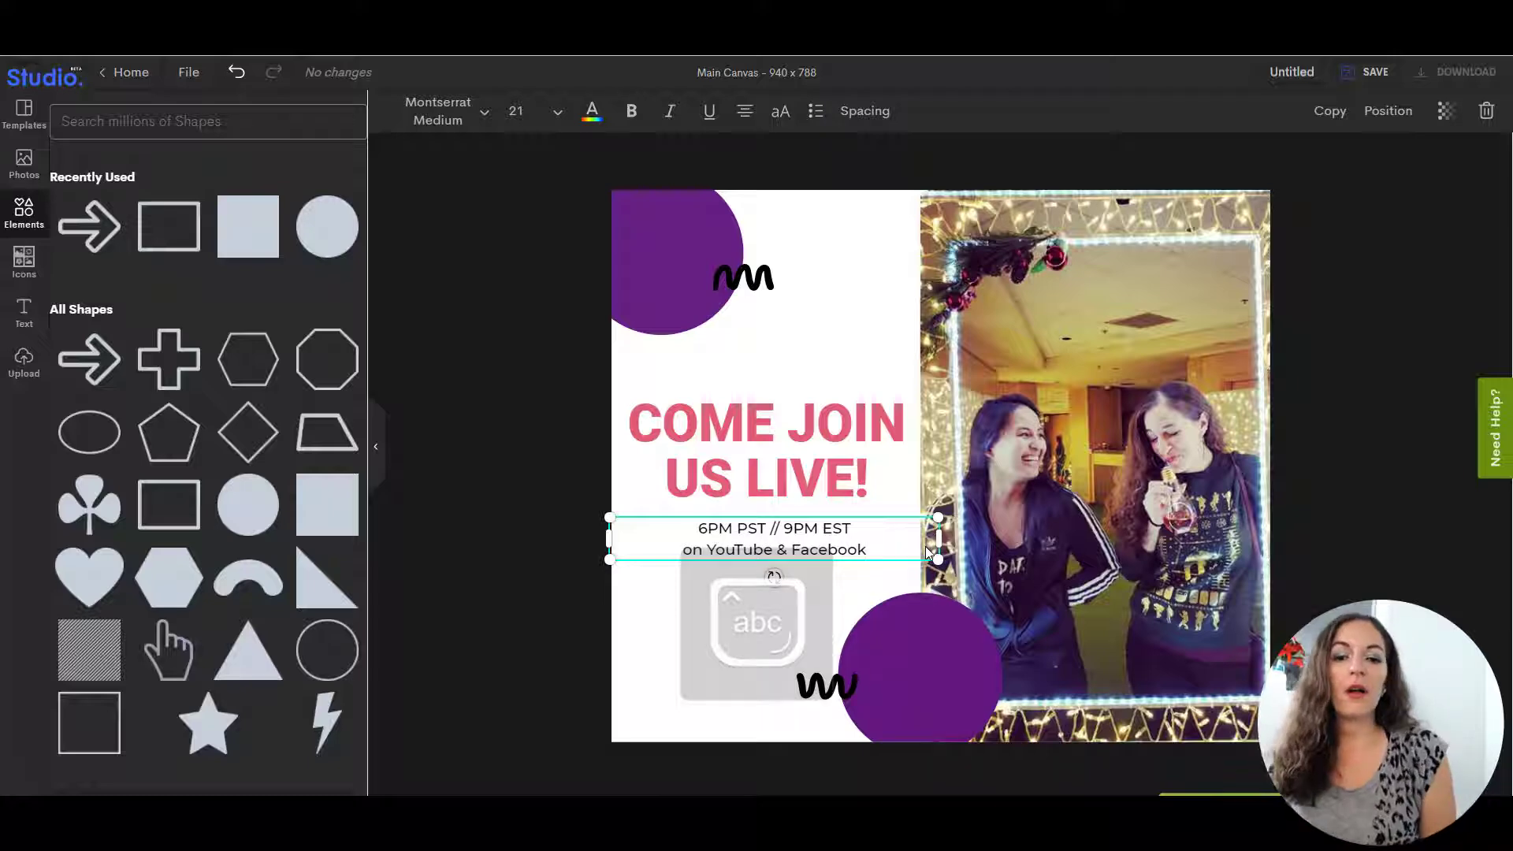
Nudge the heading slightly left and the event details text slightly down to fine-tune their placement
left_click(797, 449)
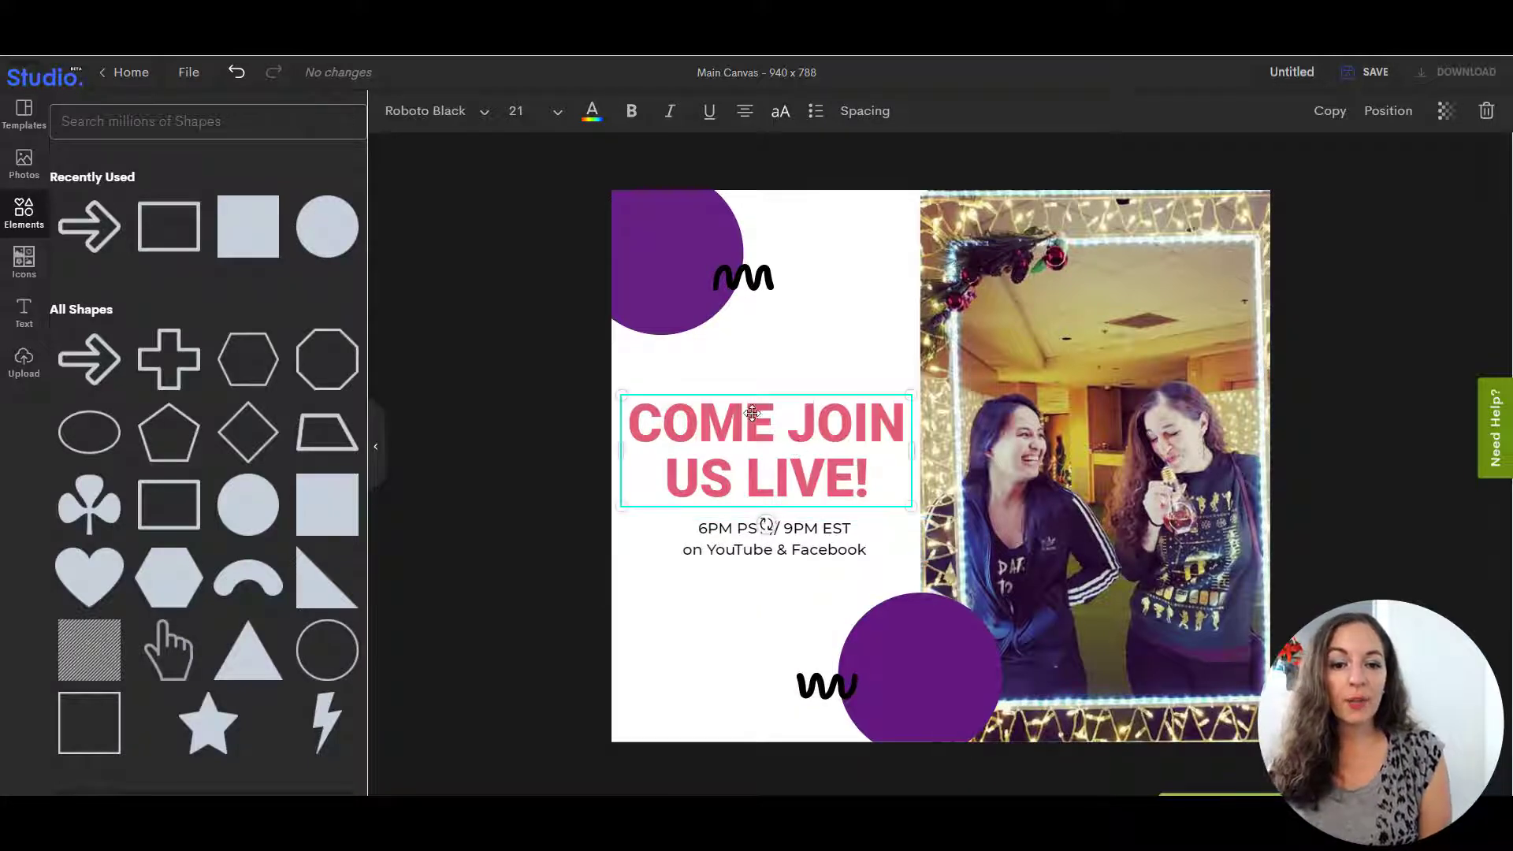
mouse_move(778, 442)
left_mouse_down()
mouse_move(784, 429)
mouse_move(775, 442)
left_mouse_up()
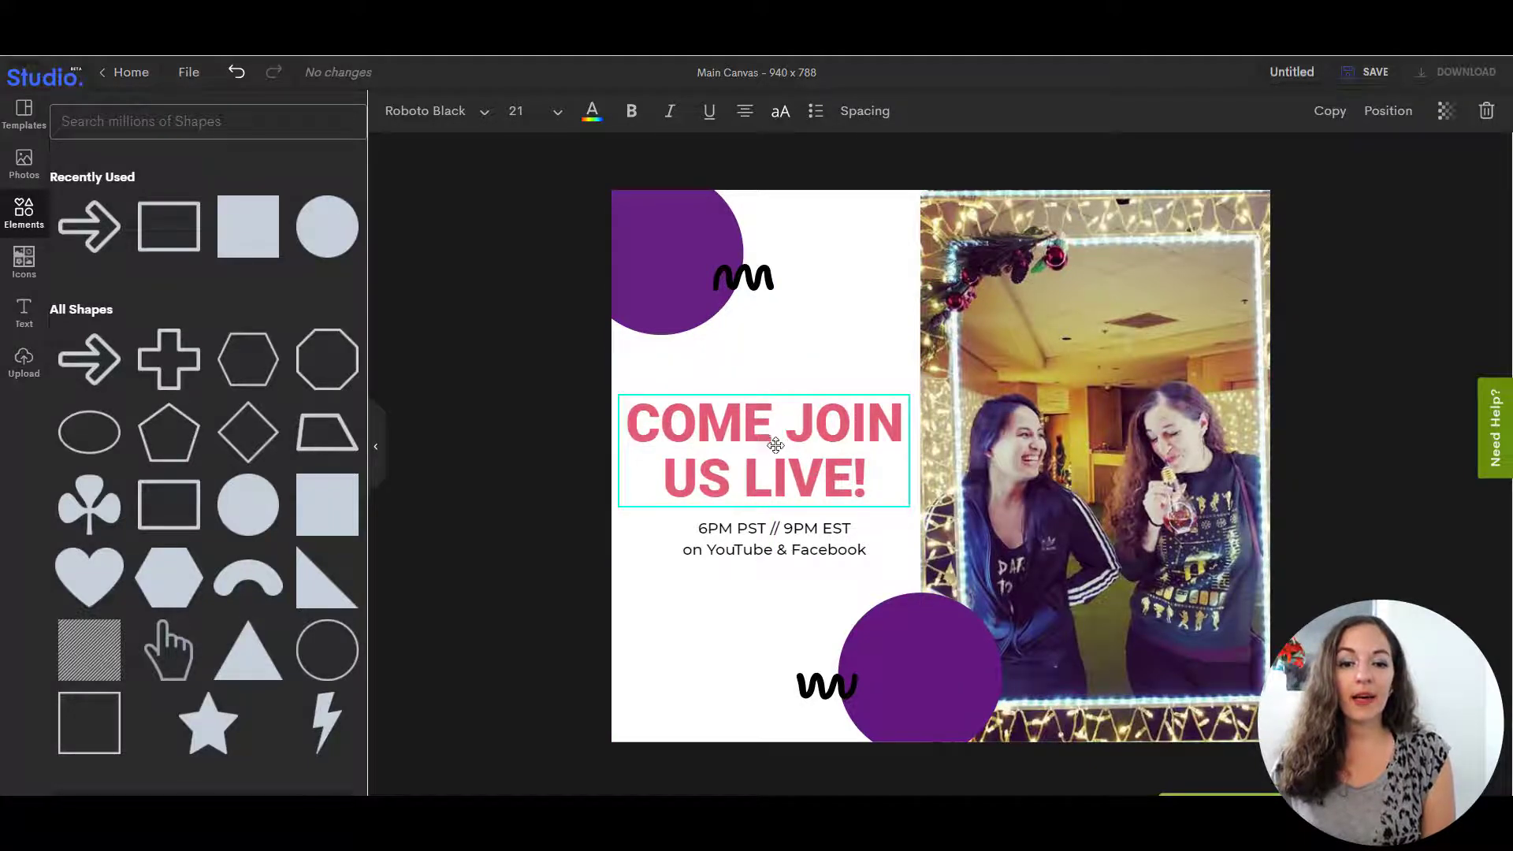
left_click_drag(764, 532, 764, 533)
Recolor the "COME JOIN US LIVE!" heading black #000000
left_click(640, 423)
left_click(640, 423)
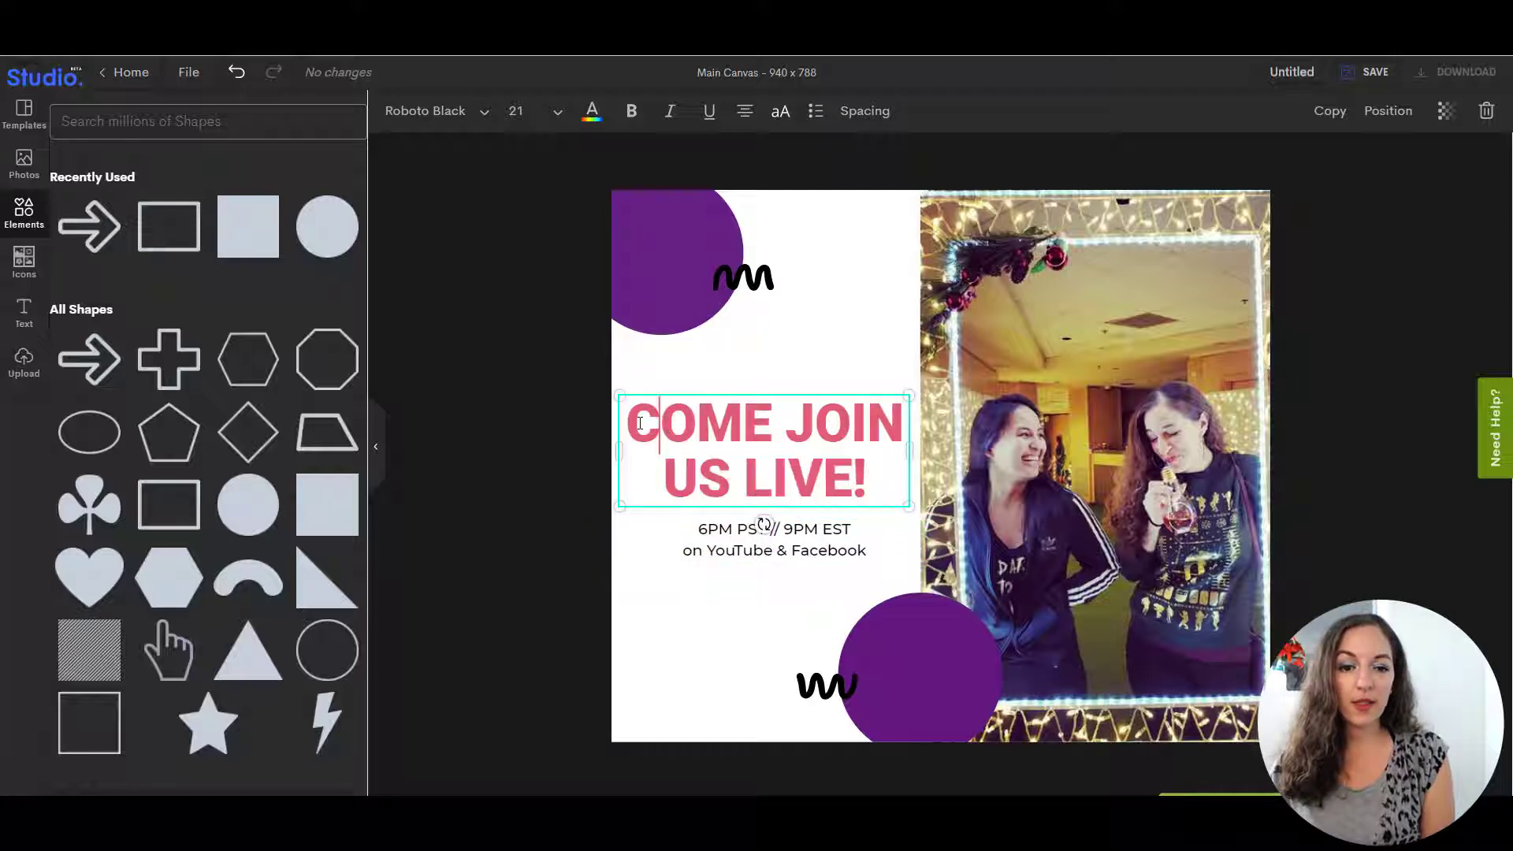
triple_click(640, 423)
left_click(587, 111)
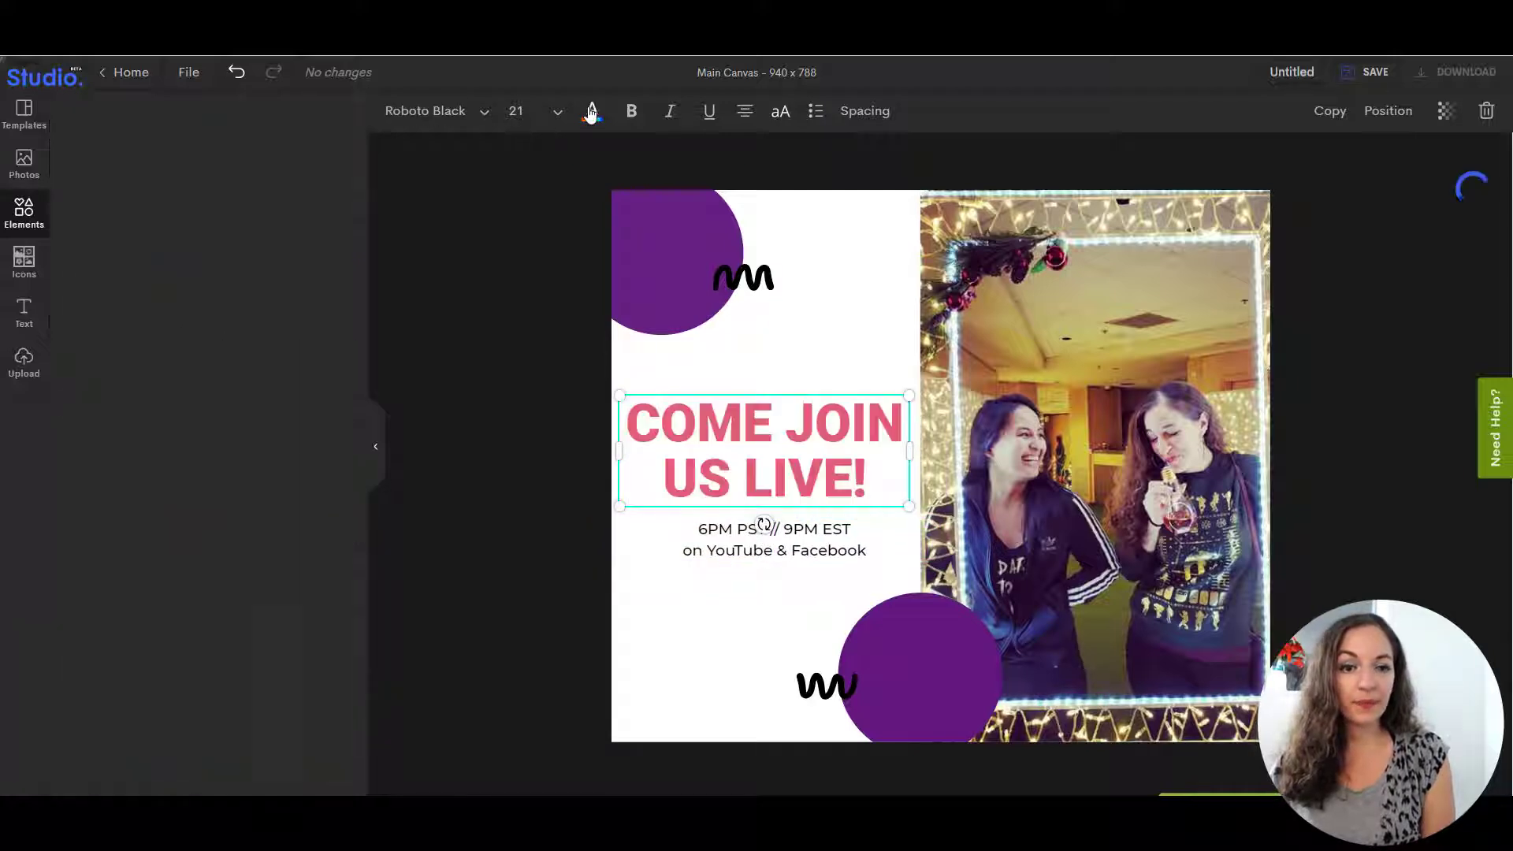
left_click(341, 480)
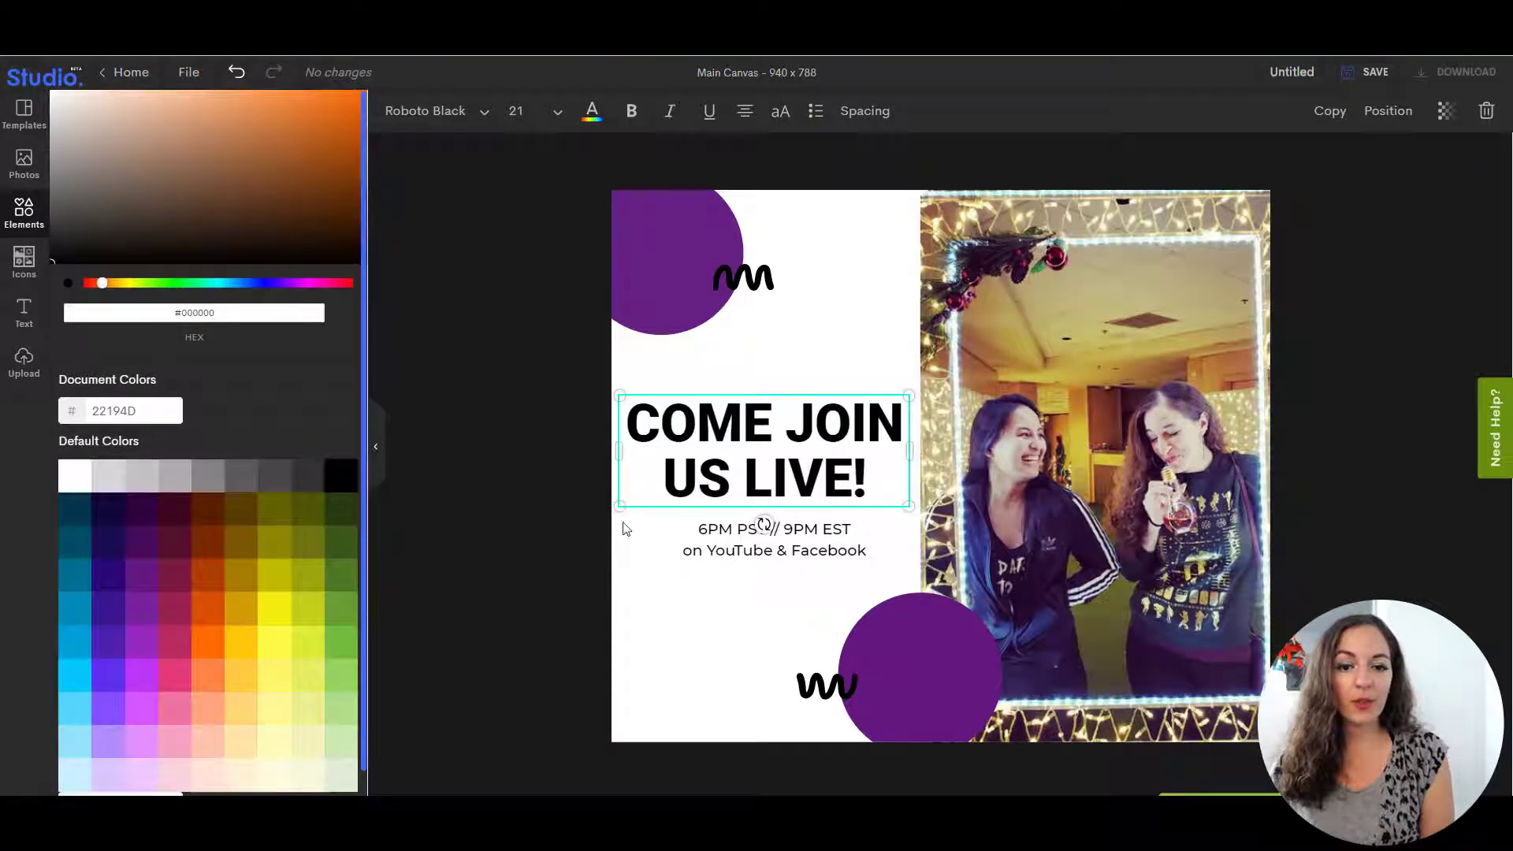
Recolor the "on YouTube & Facebook" line purple #7A209F
left_click(756, 538)
left_click(883, 552)
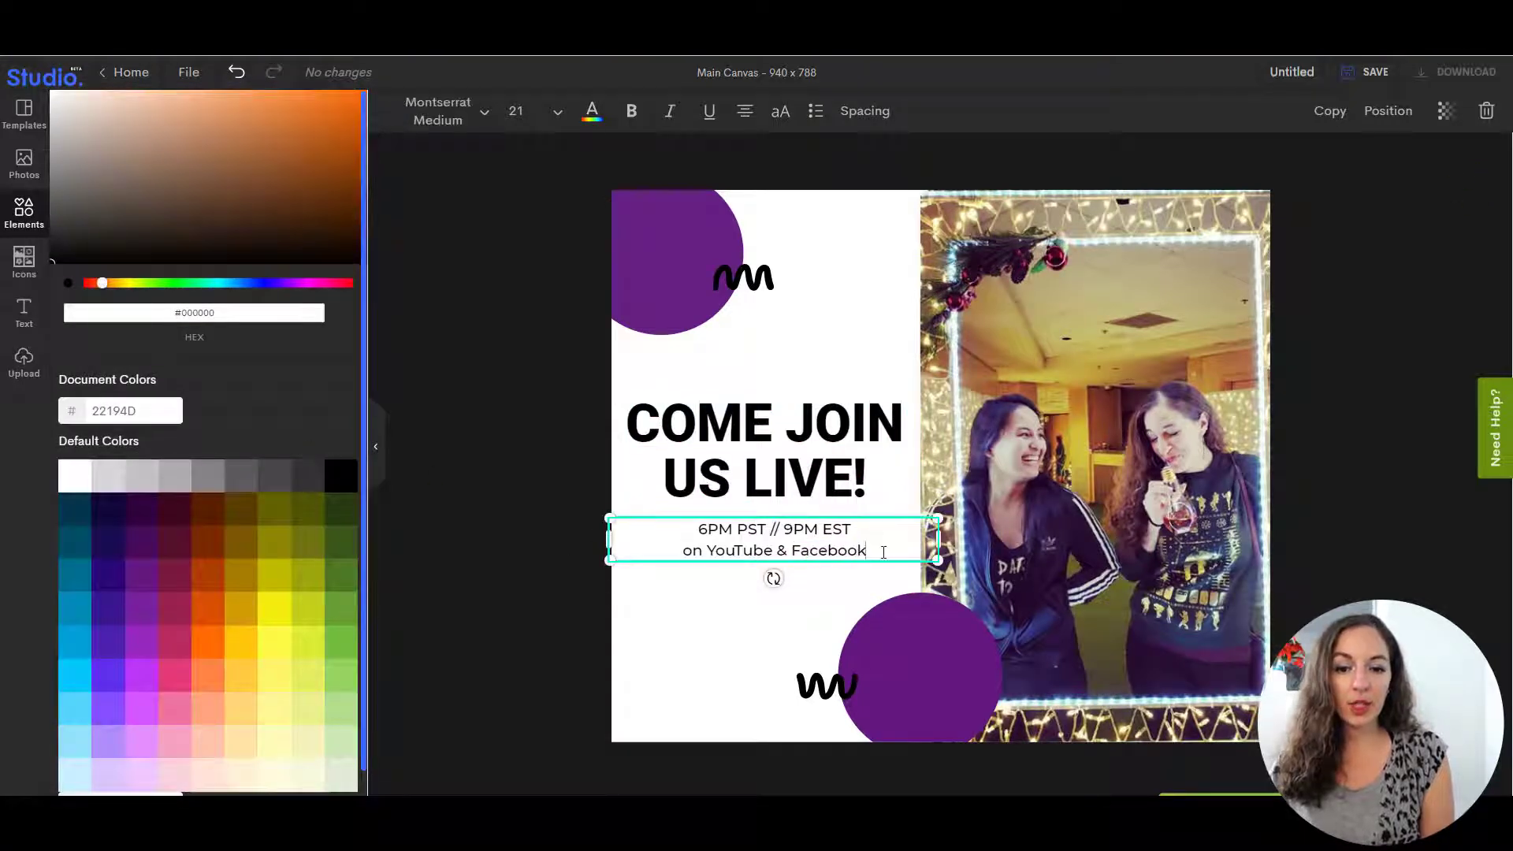
left_click_drag(884, 551, 633, 509)
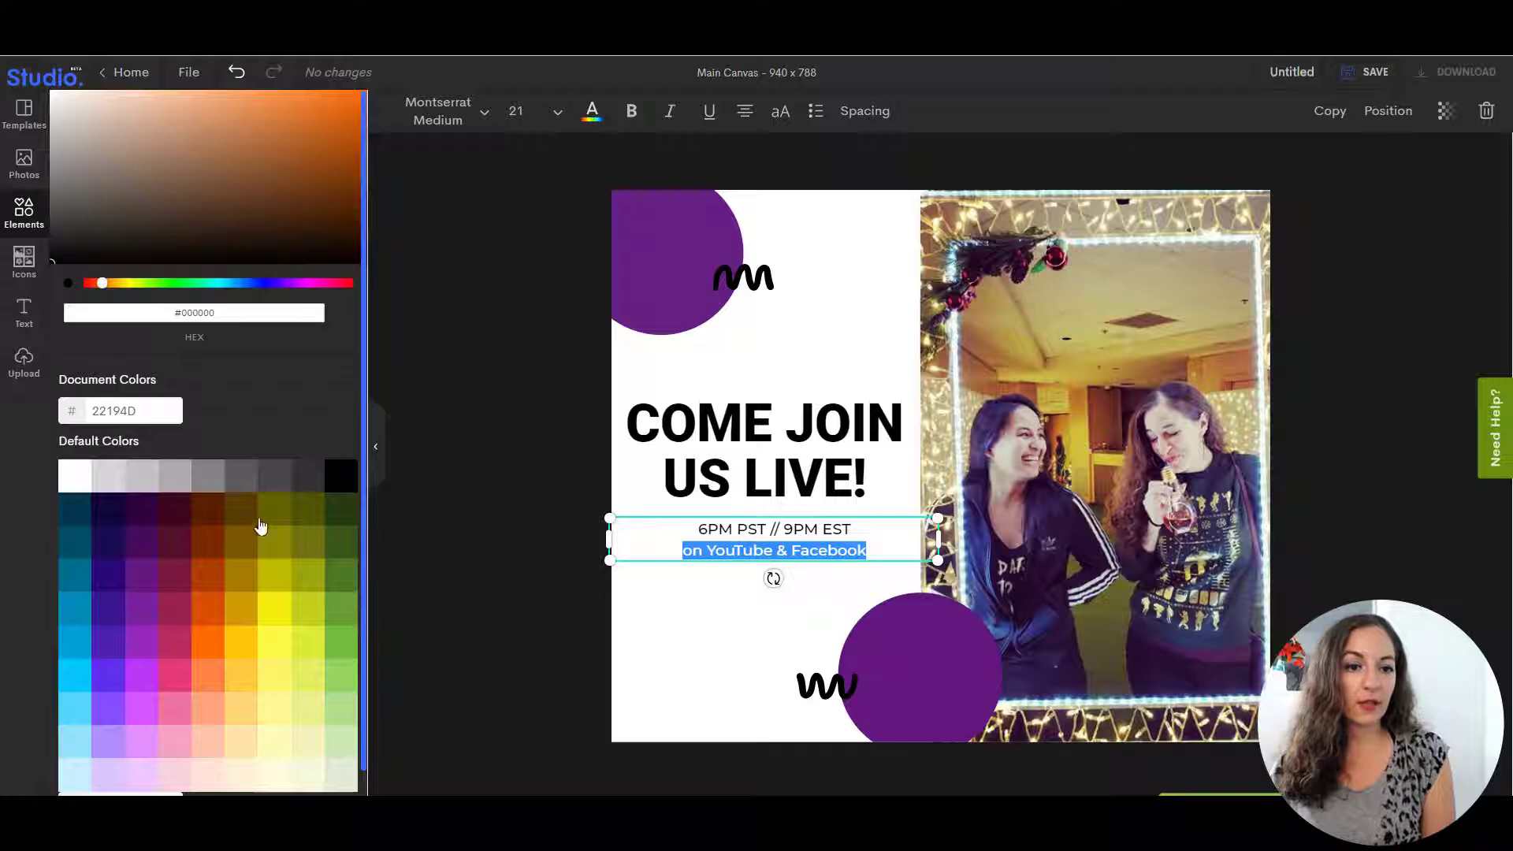
left_click(130, 584)
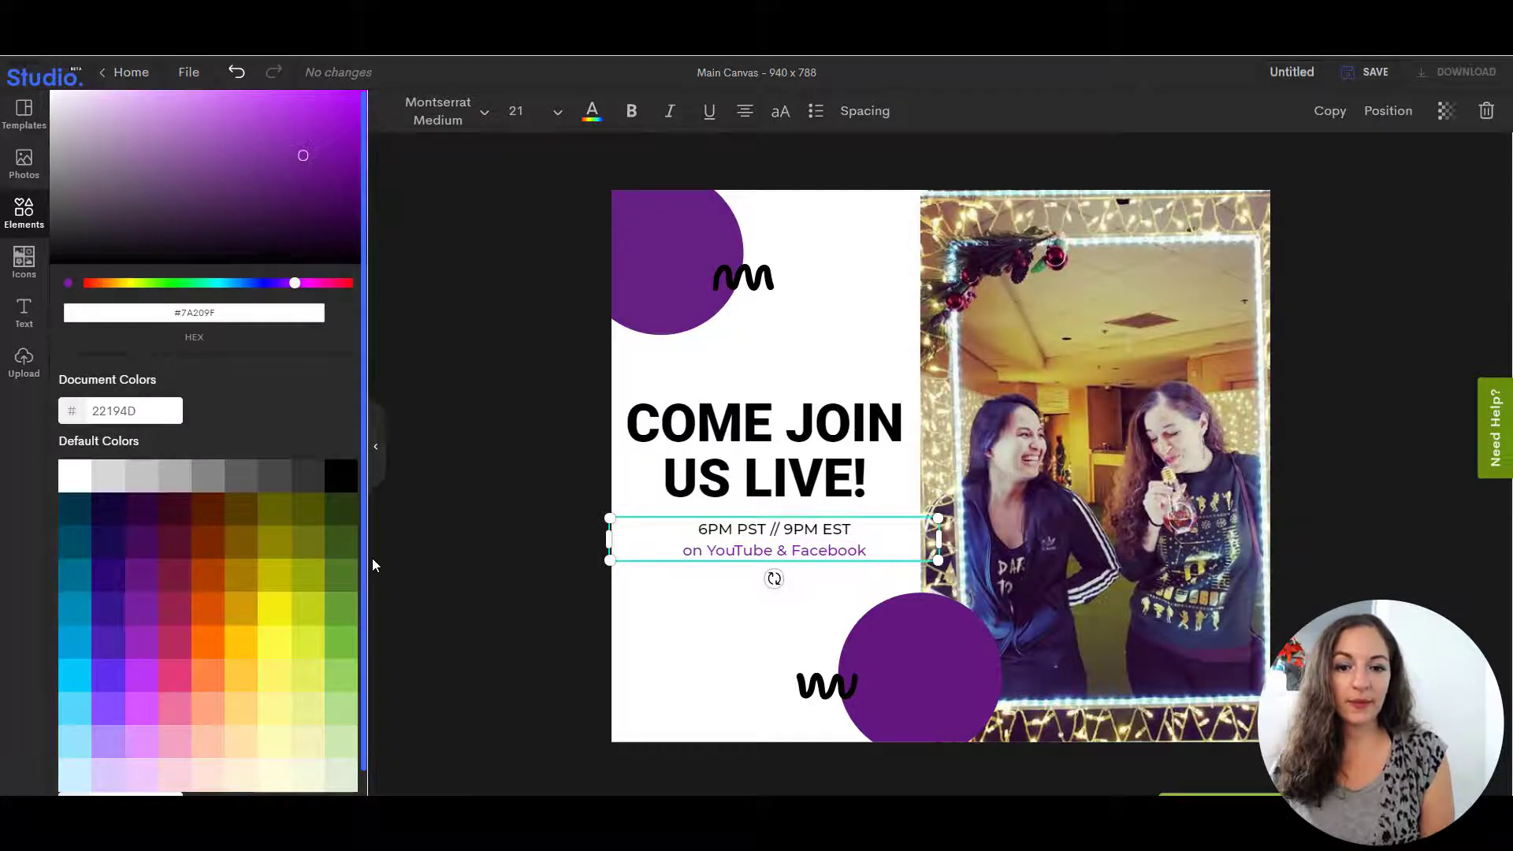
left_click(687, 394)
Recolor both circles the same lighter purple, #7A209F
left_click(668, 247)
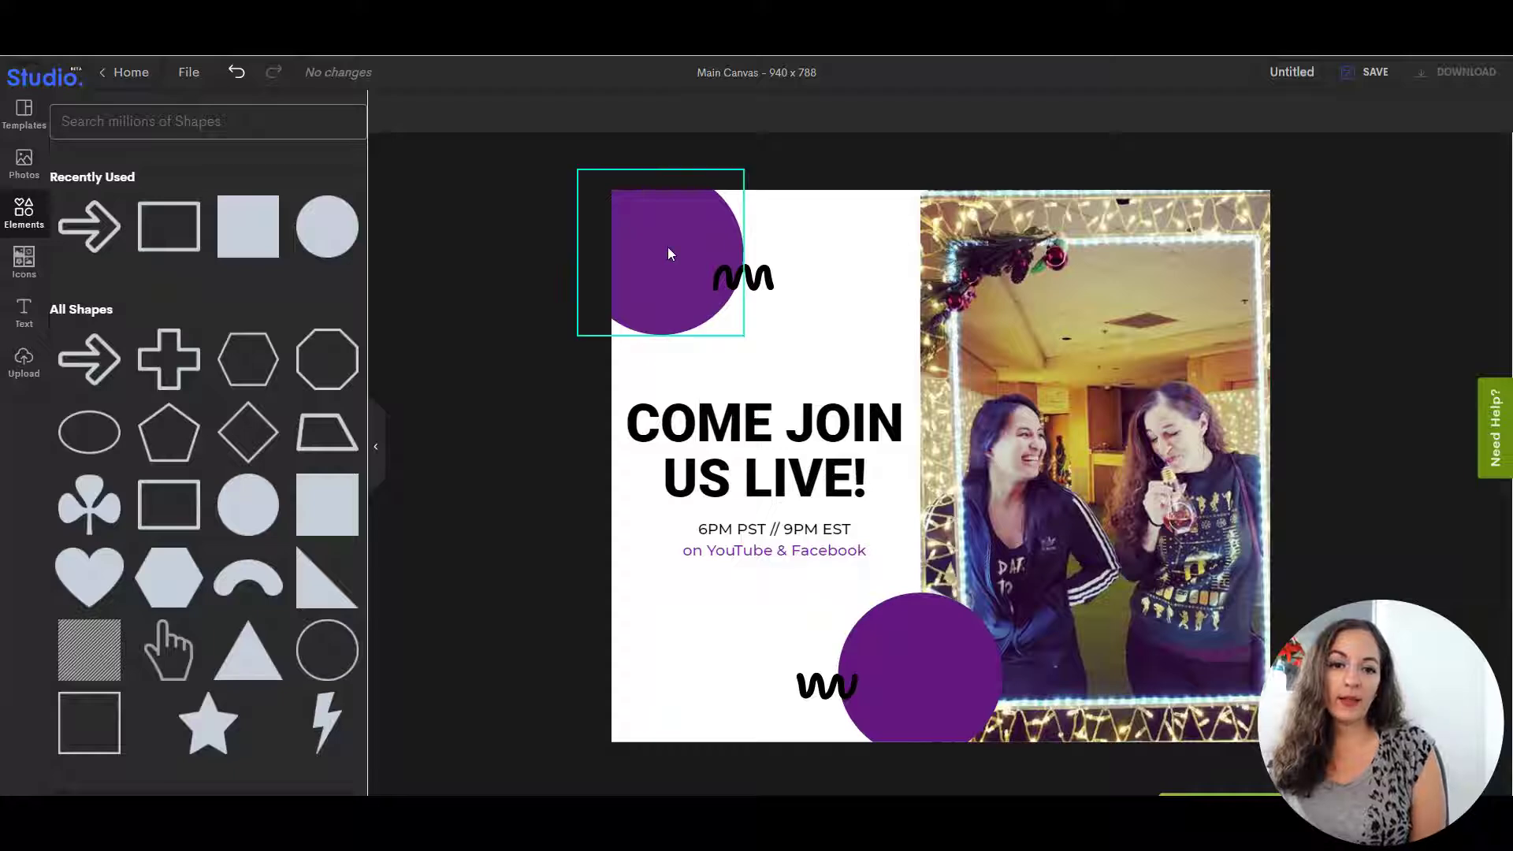
left_click(397, 112)
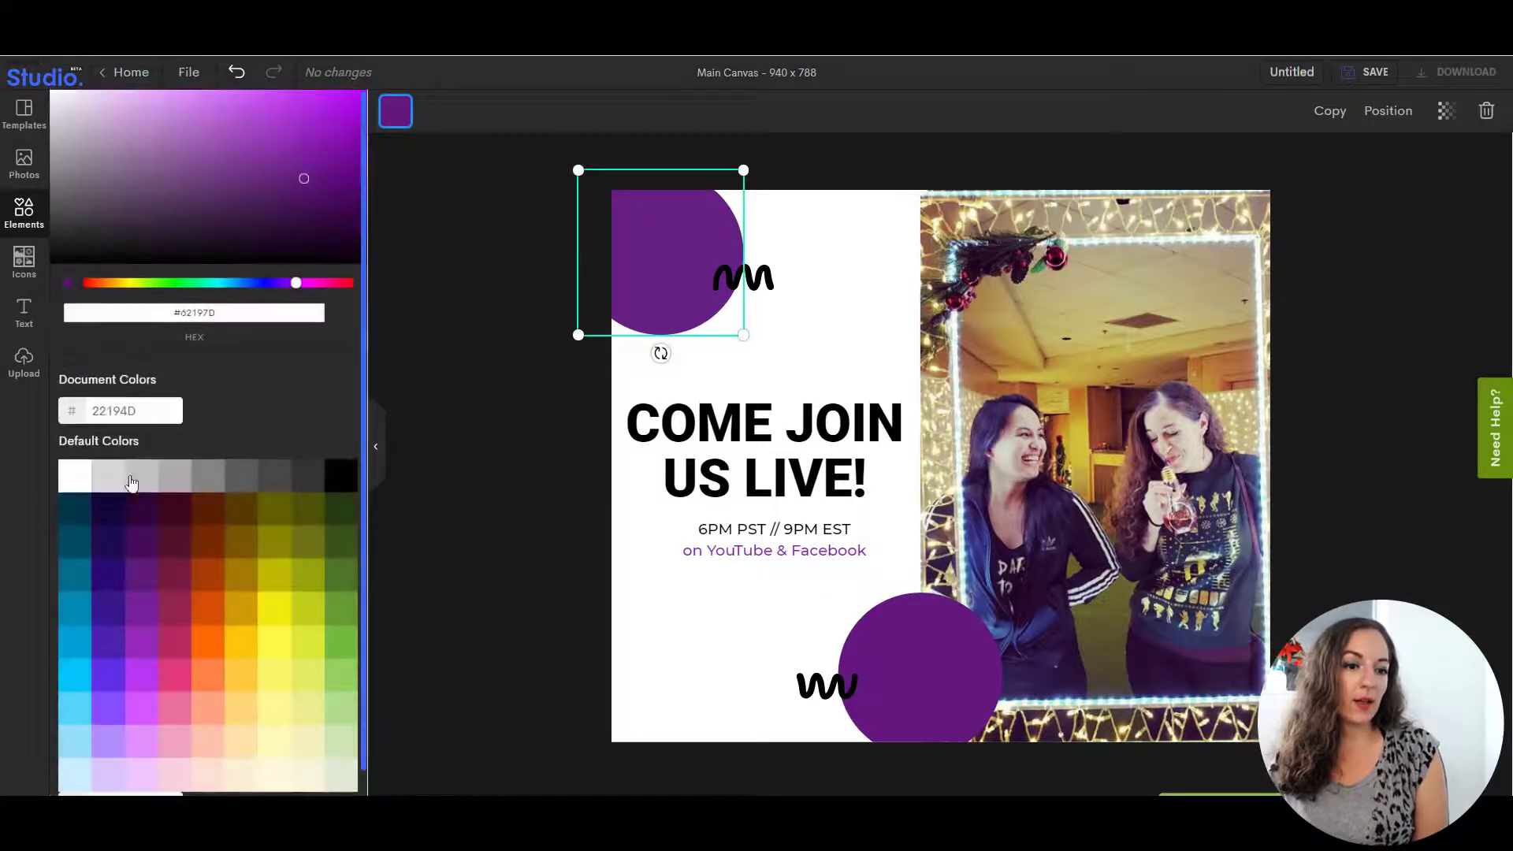
left_click(140, 614)
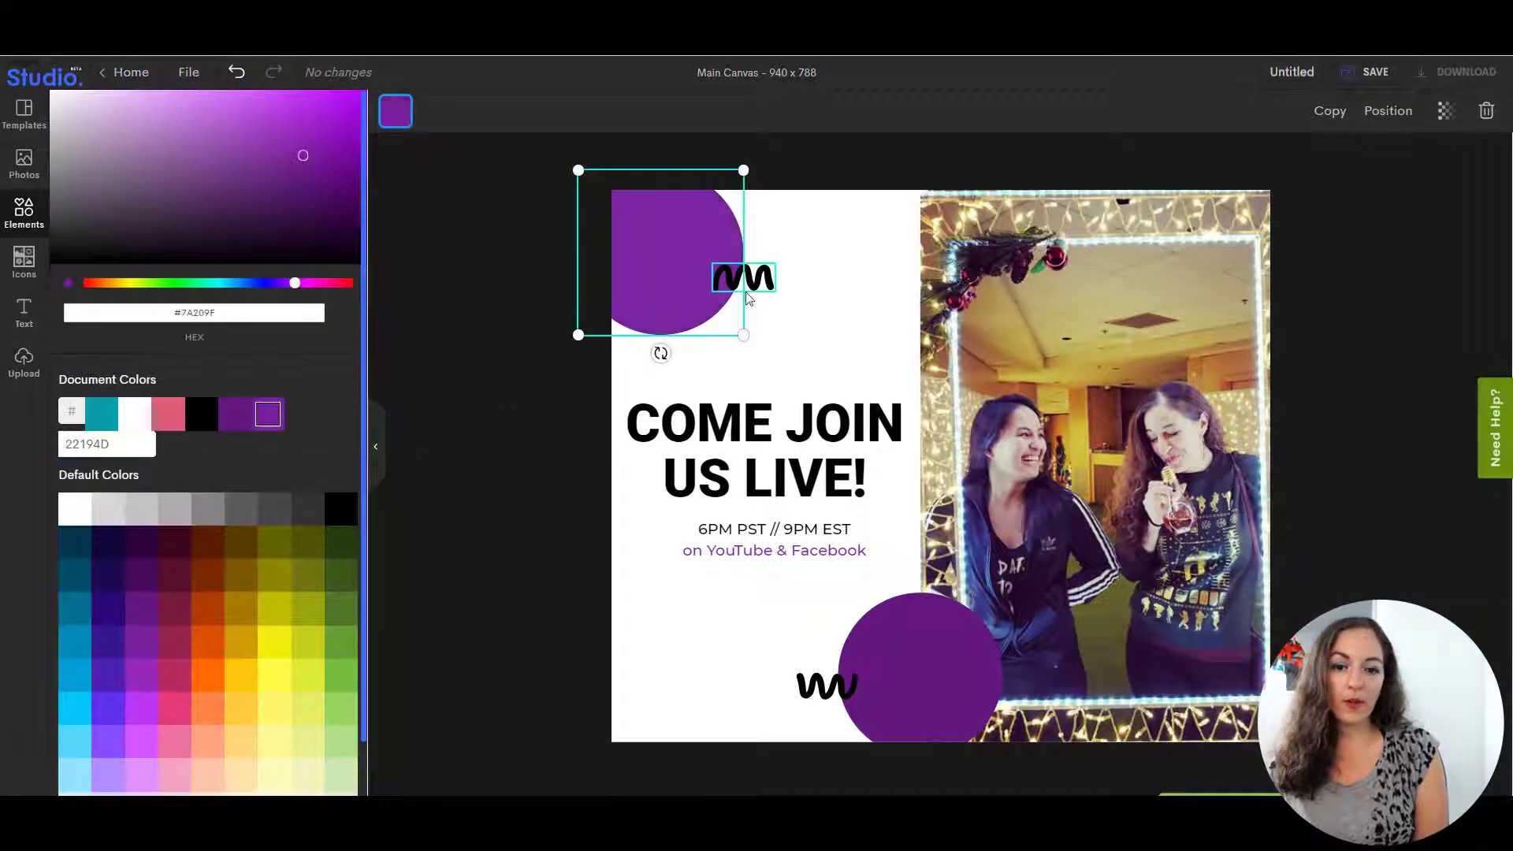
left_click(943, 711)
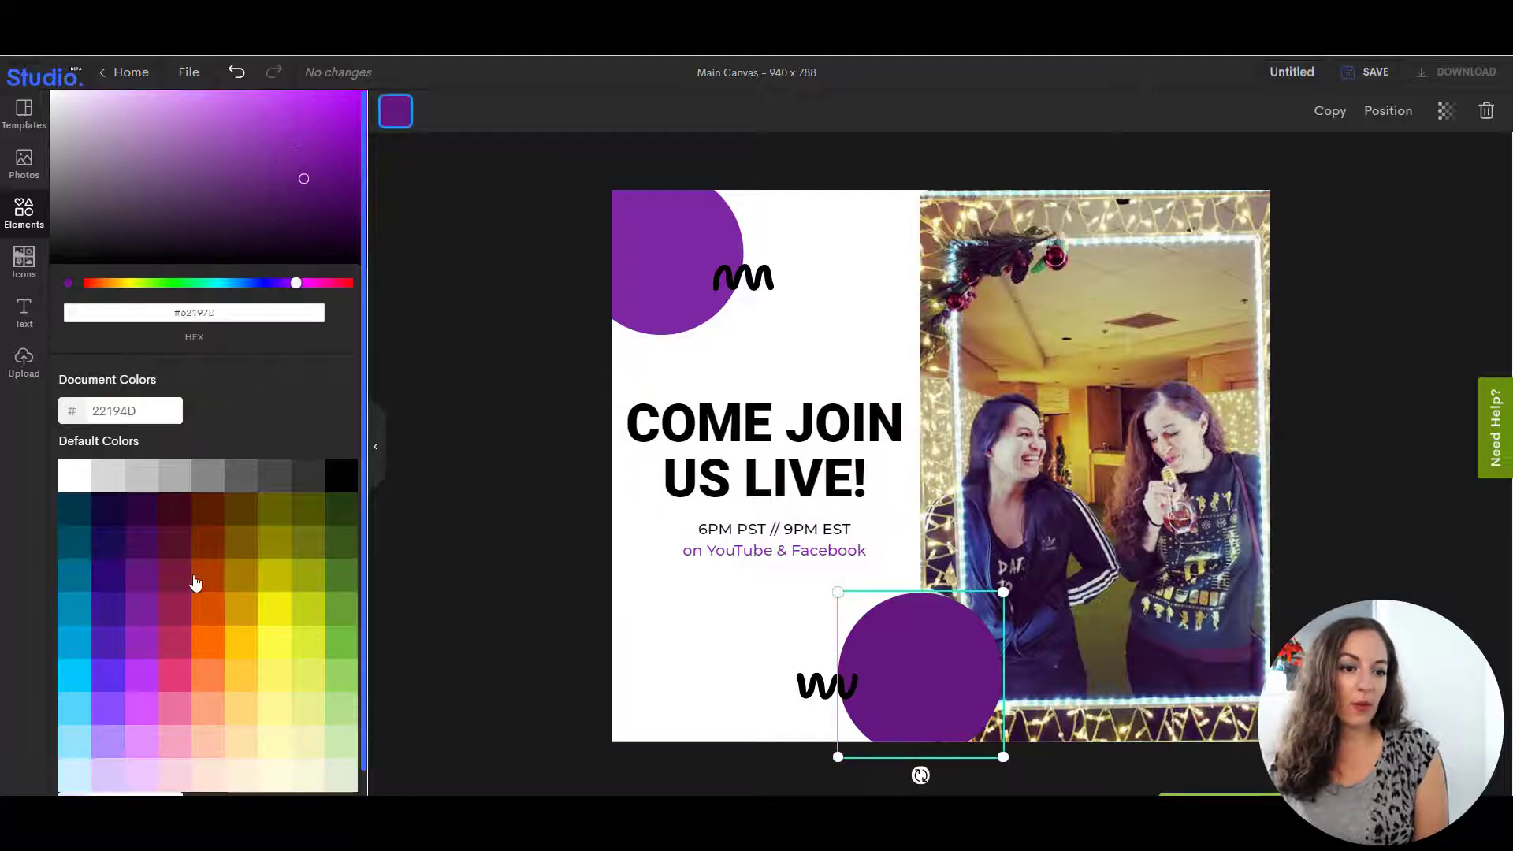
left_click(149, 614)
left_click(489, 604)
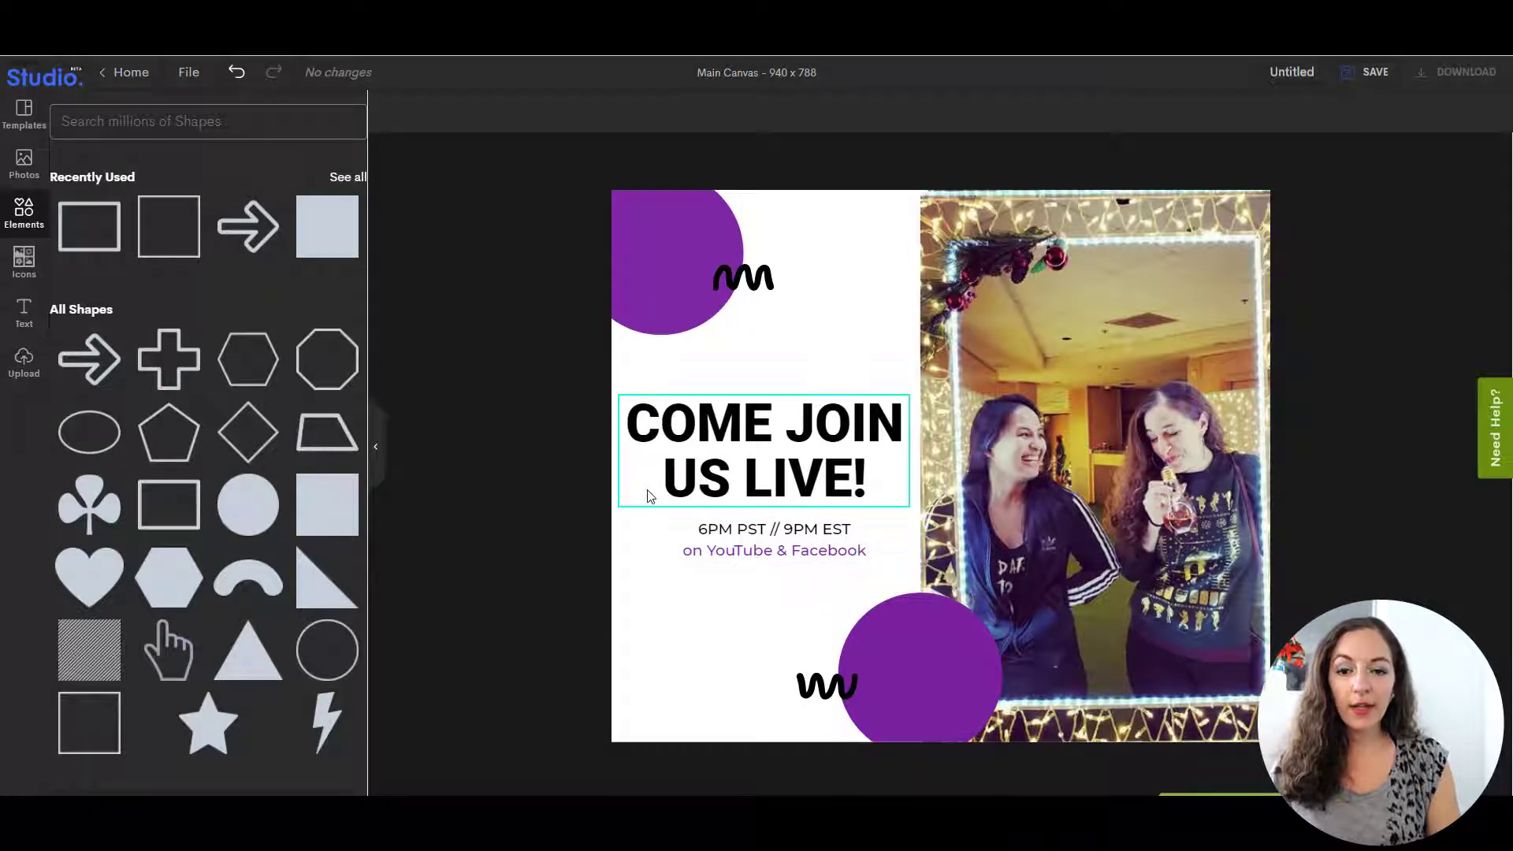
Set the transparency of the photo of the two women to 74
left_click(1161, 293)
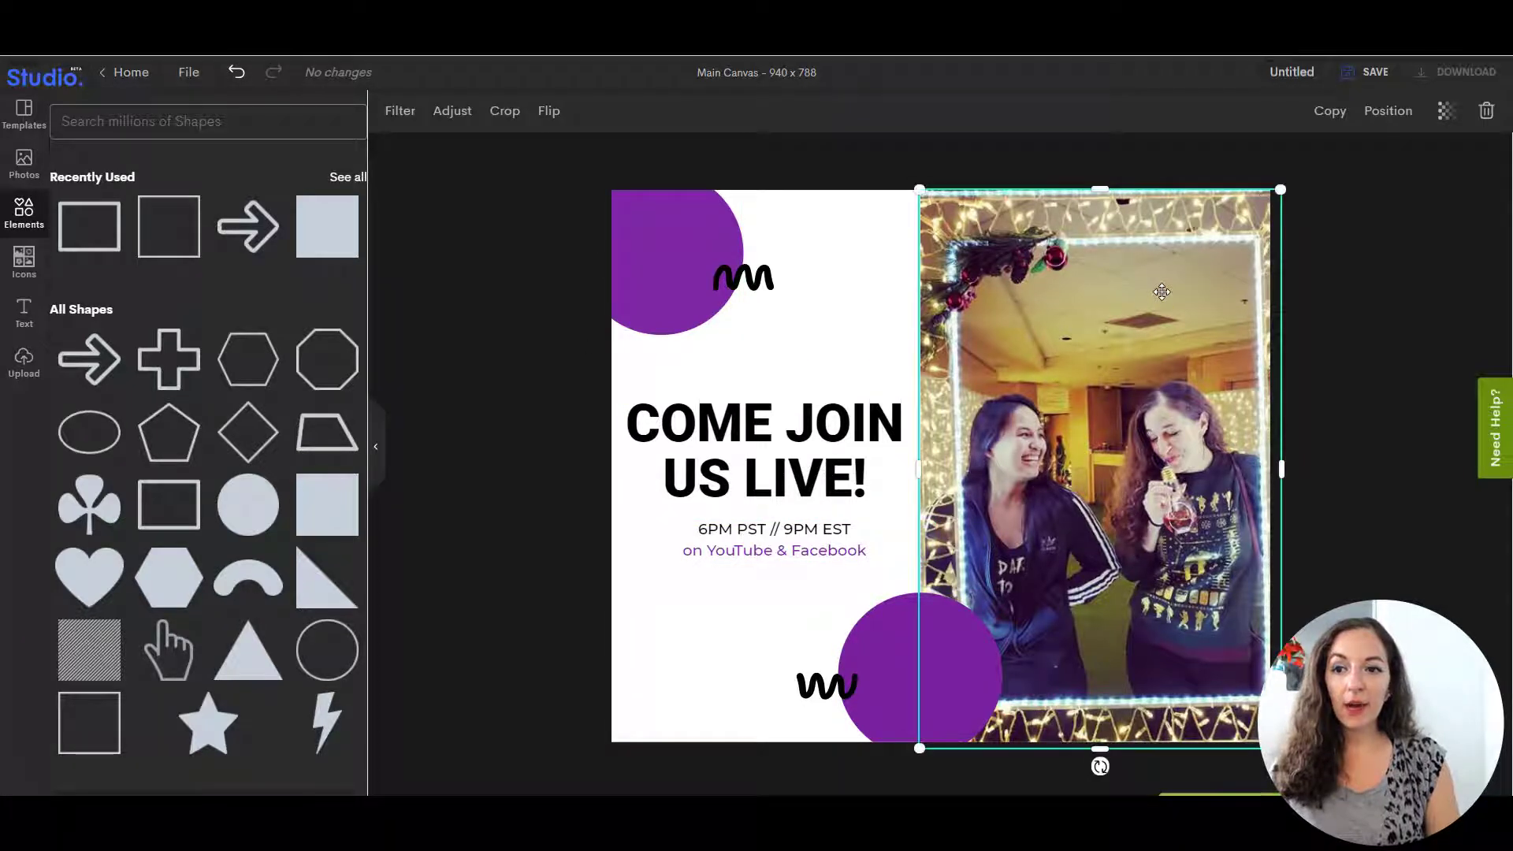
left_click(1447, 113)
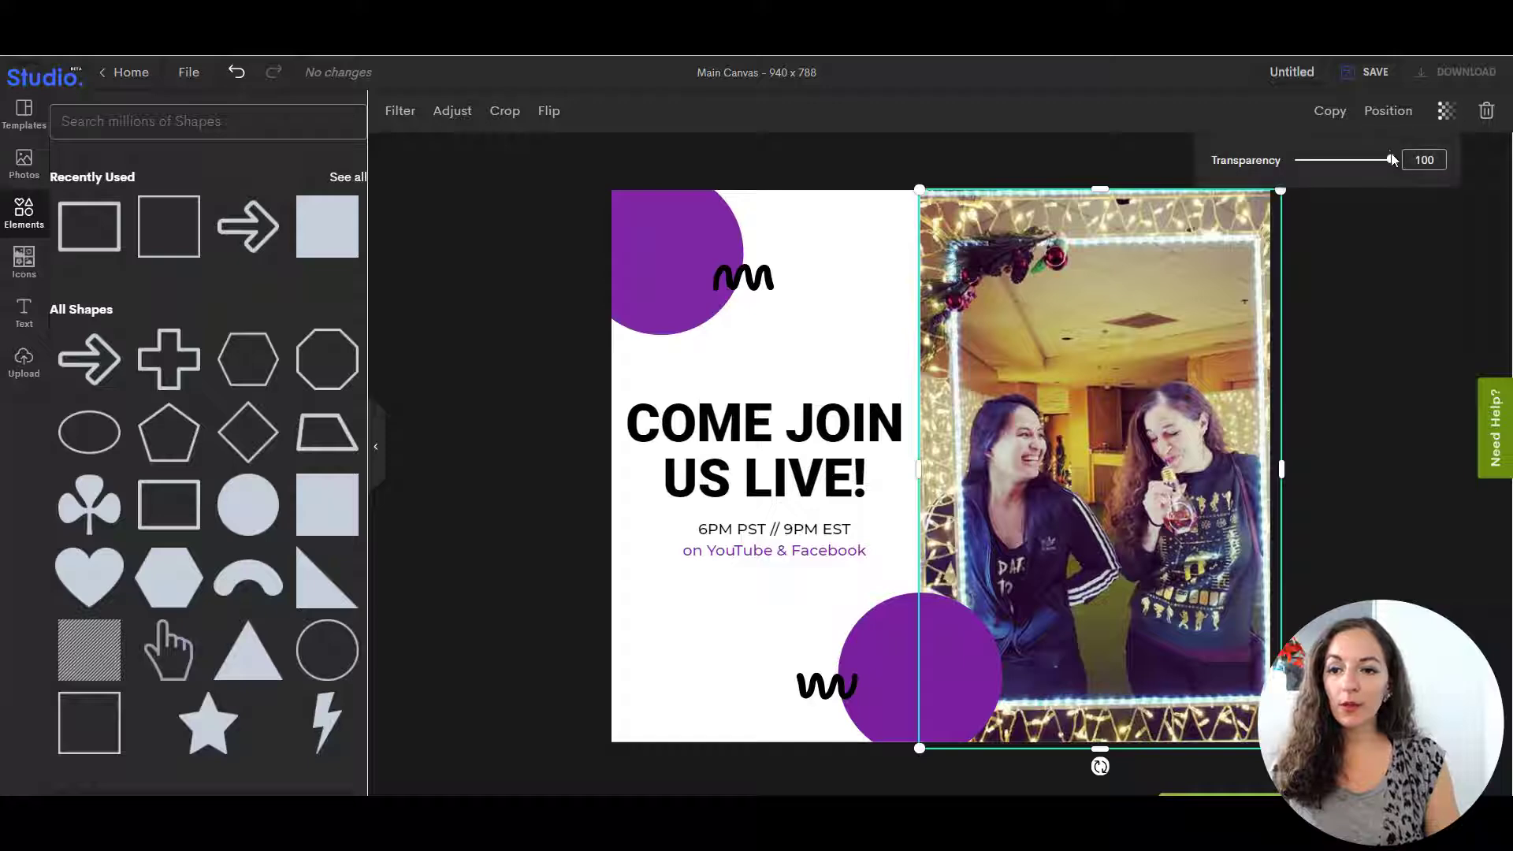
mouse_move(1385, 161)
left_mouse_down()
mouse_move(1343, 160)
mouse_move(1367, 162)
left_mouse_up()
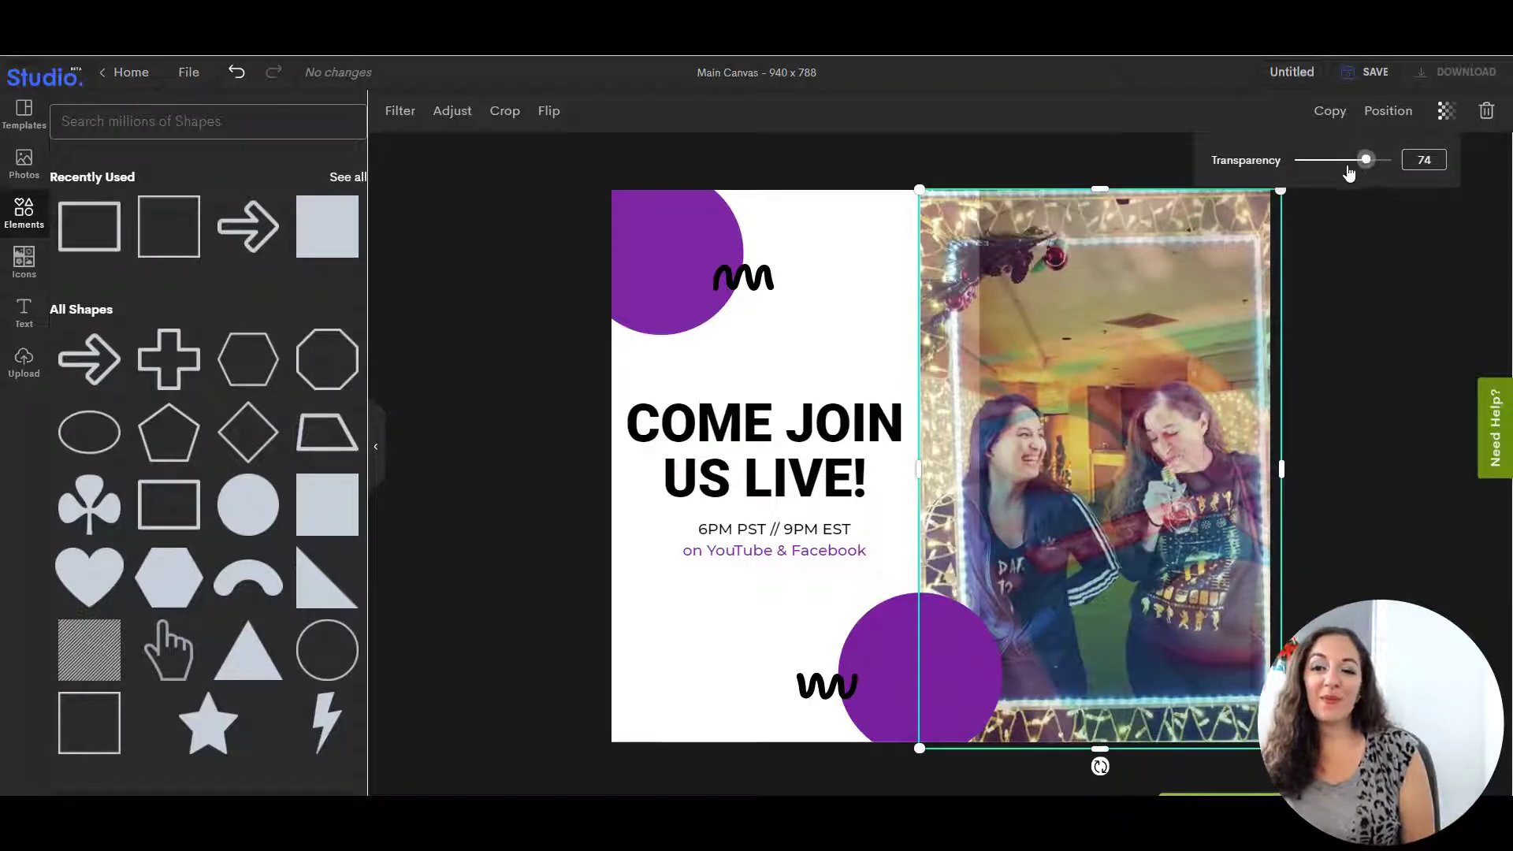
Delete the old game-board photo hidden behind the translucent one, and return the translucent photo to its place beside the text
left_click_drag(1172, 316, 965, 324)
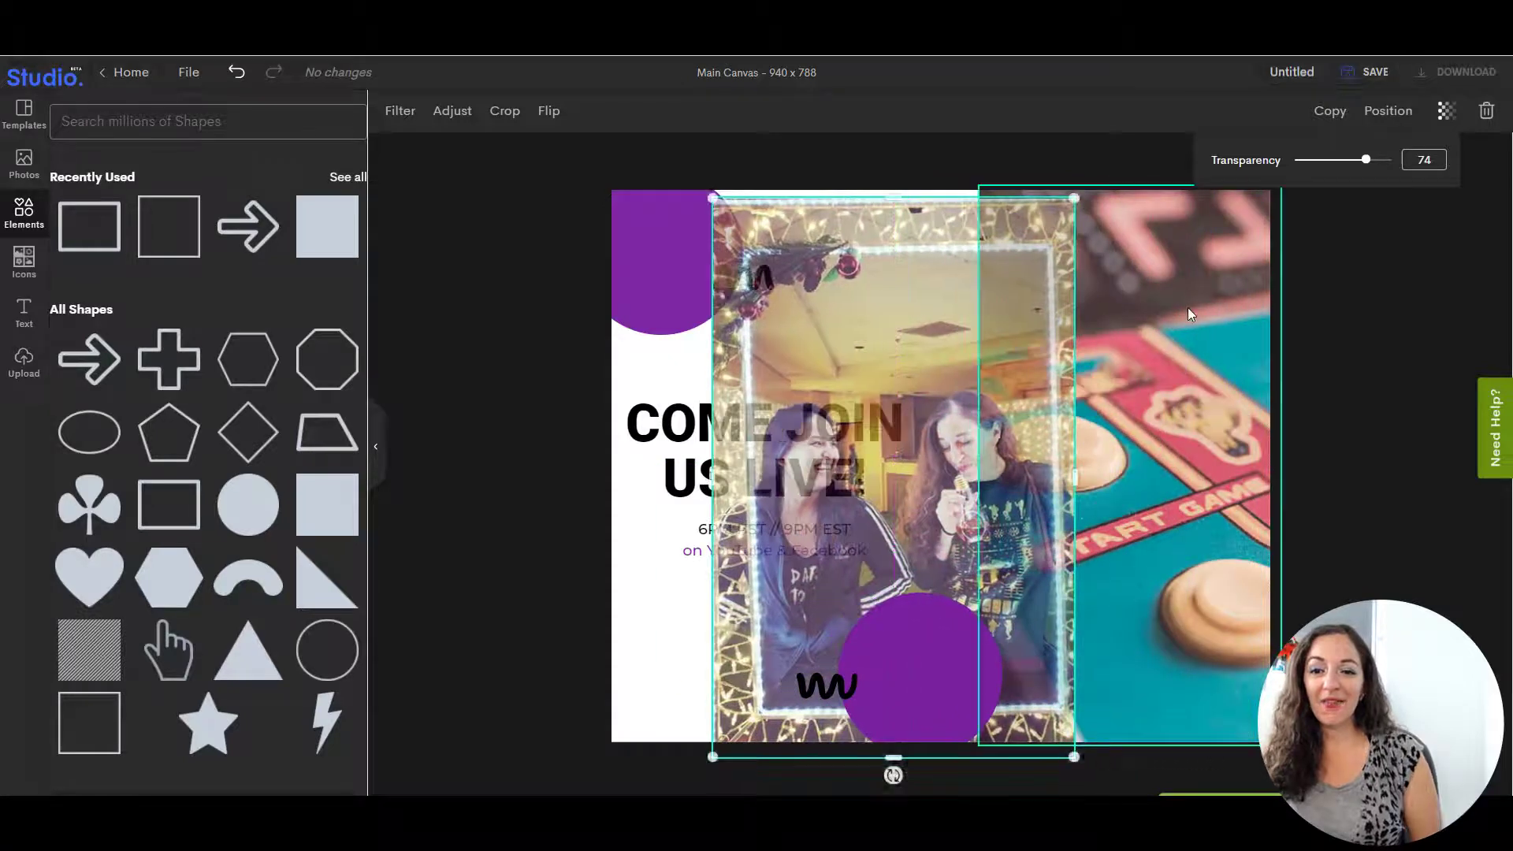
left_click(1188, 307)
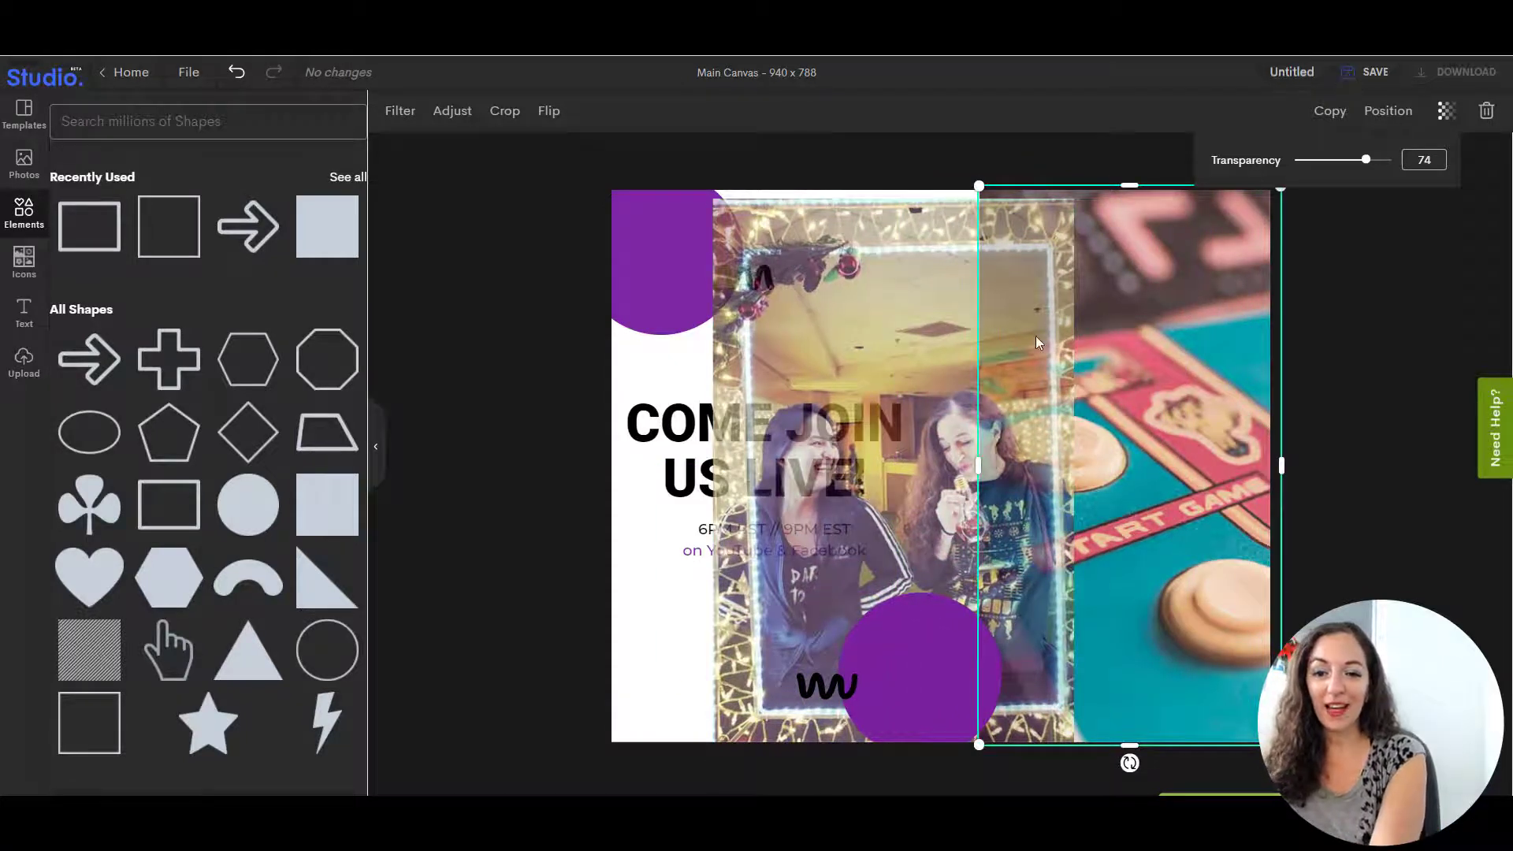
left_click(1486, 114)
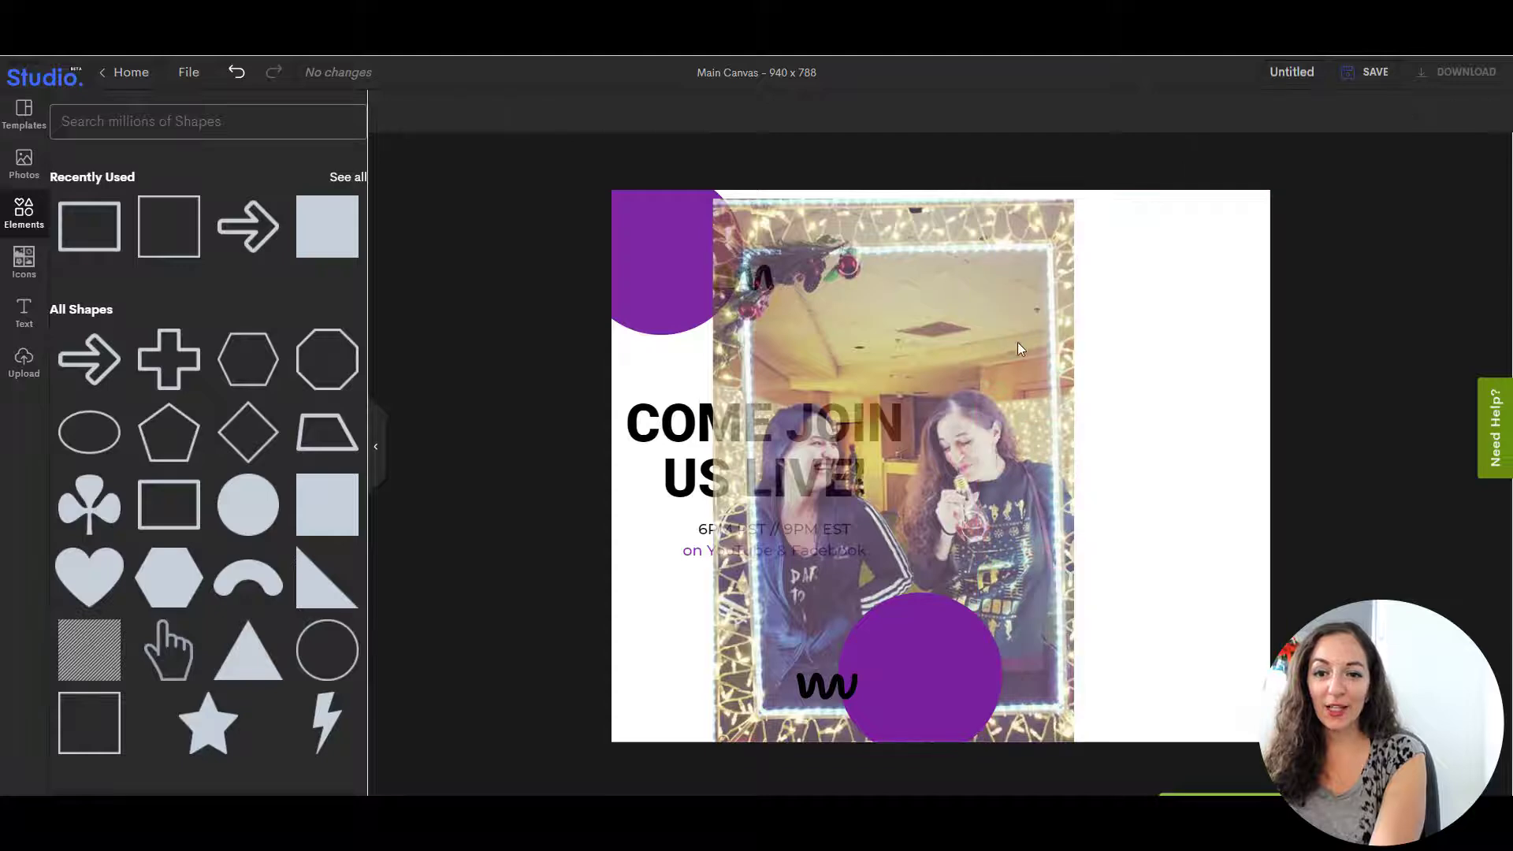
left_click_drag(941, 354, 1147, 359)
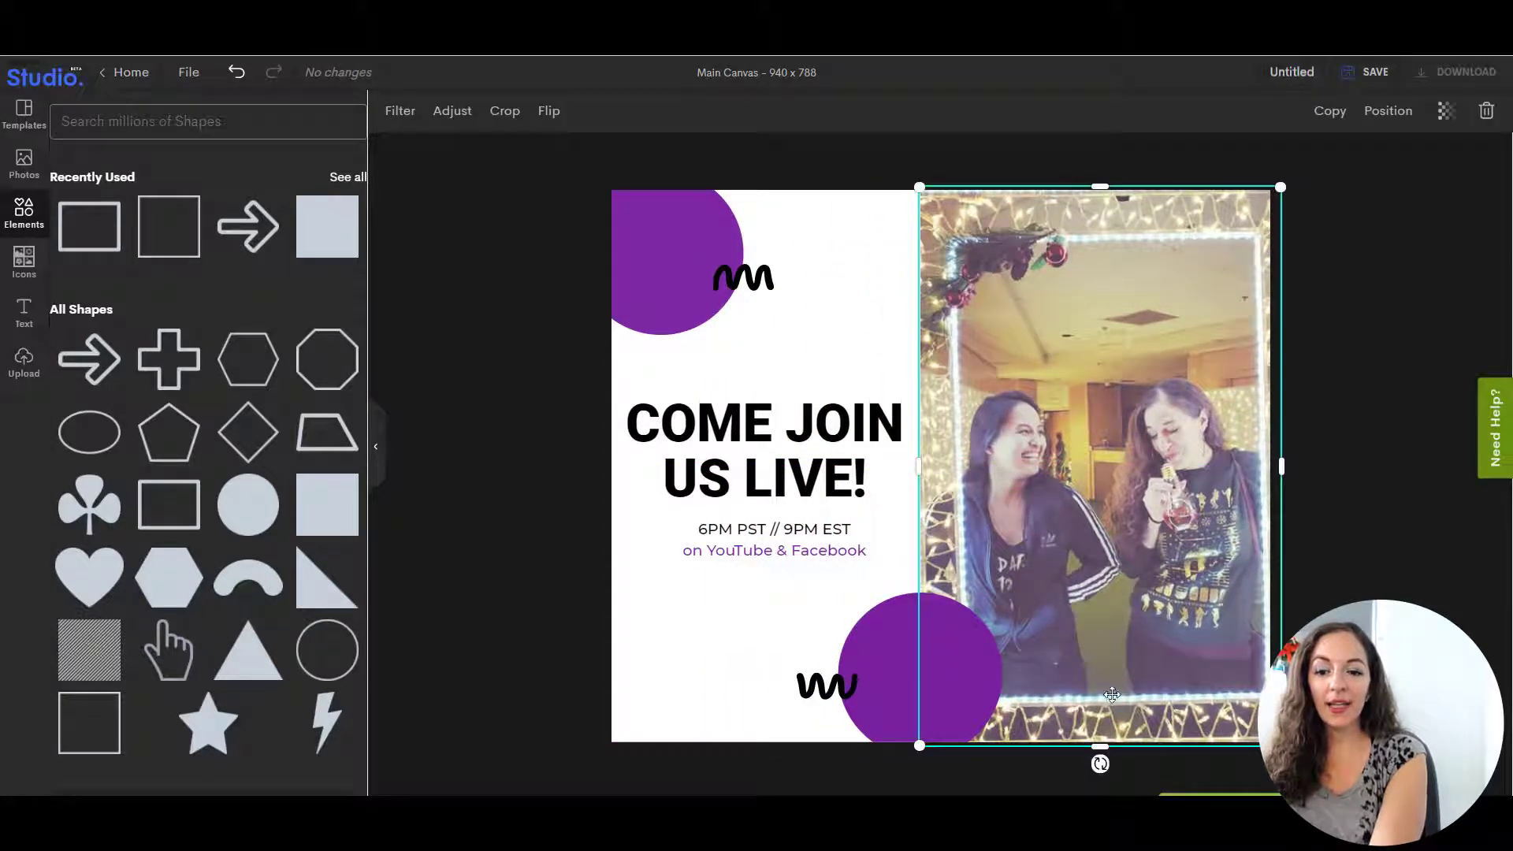
Tilt the photo of the two women slightly counterclockwise
left_click_drag(1100, 764, 1142, 761)
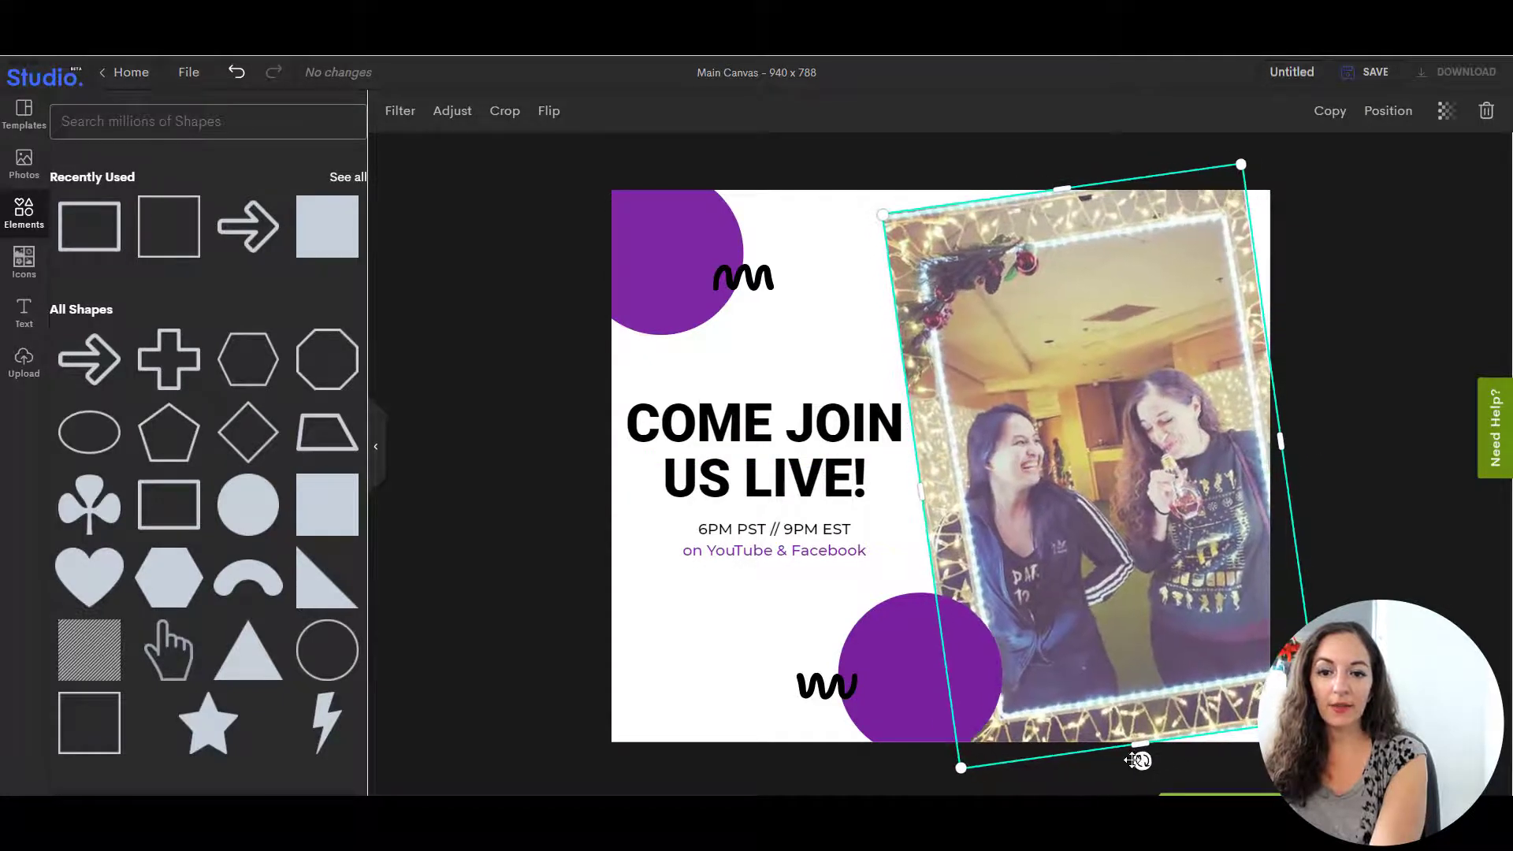
left_click_drag(1138, 761, 1131, 762)
left_click(1352, 486)
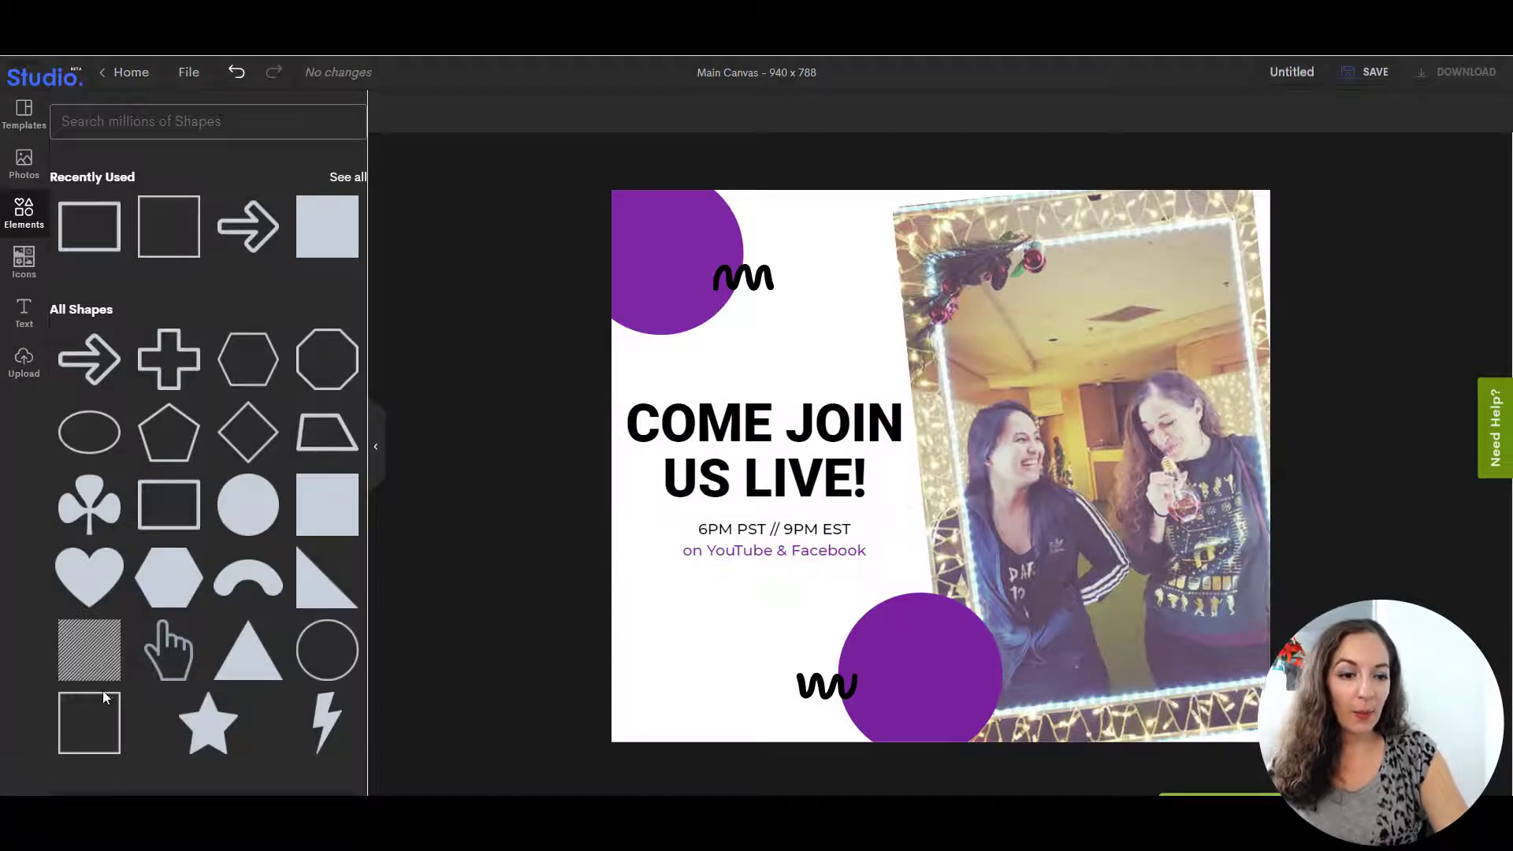
Add a square outline, shrink it to frame the heading and event details, and color it black #000000
left_click(113, 709)
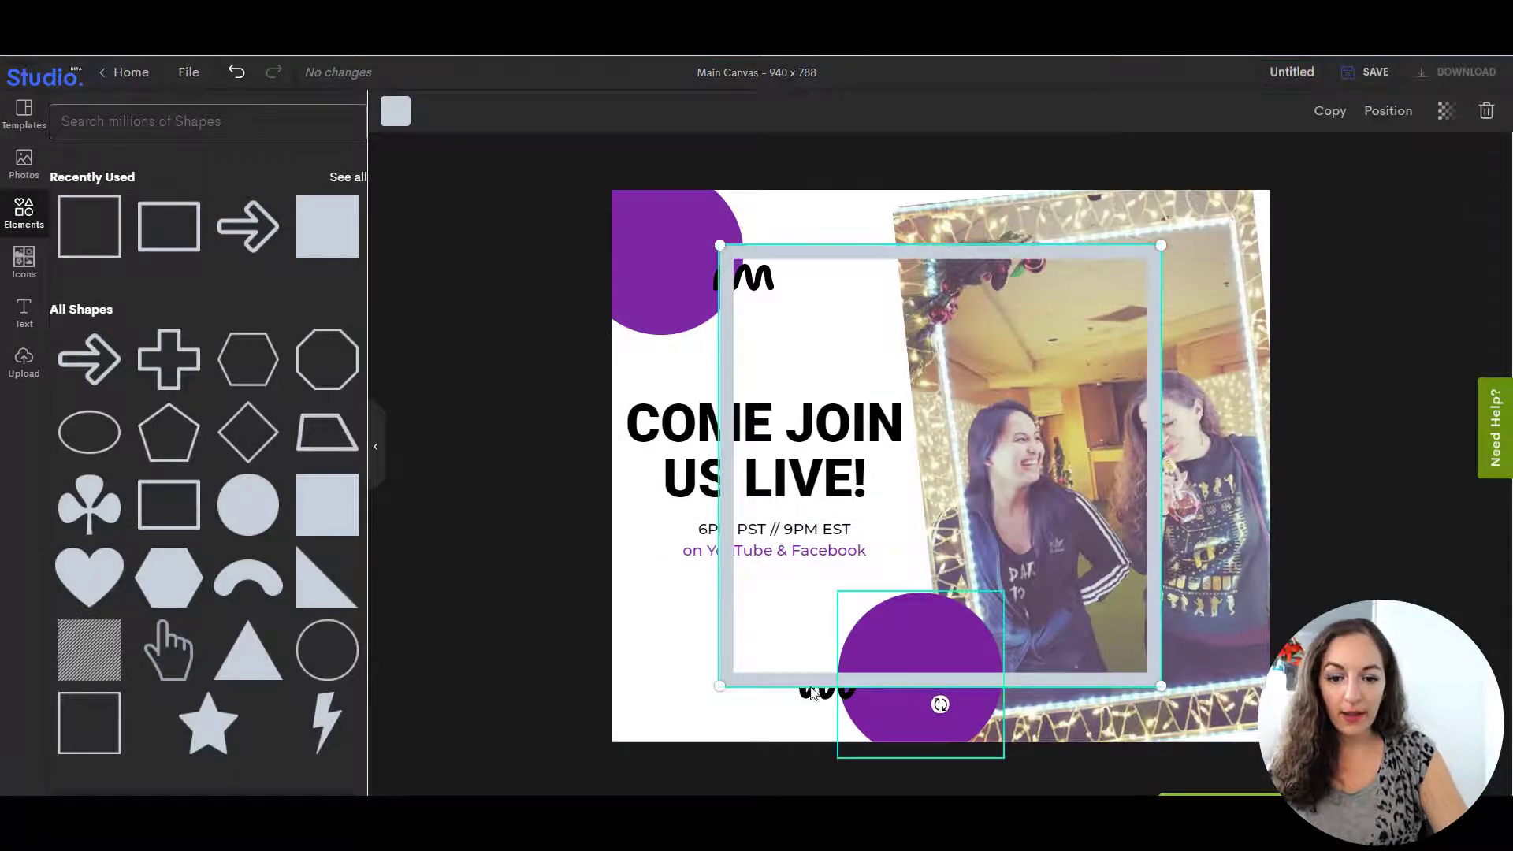
left_click_drag(720, 658, 906, 501)
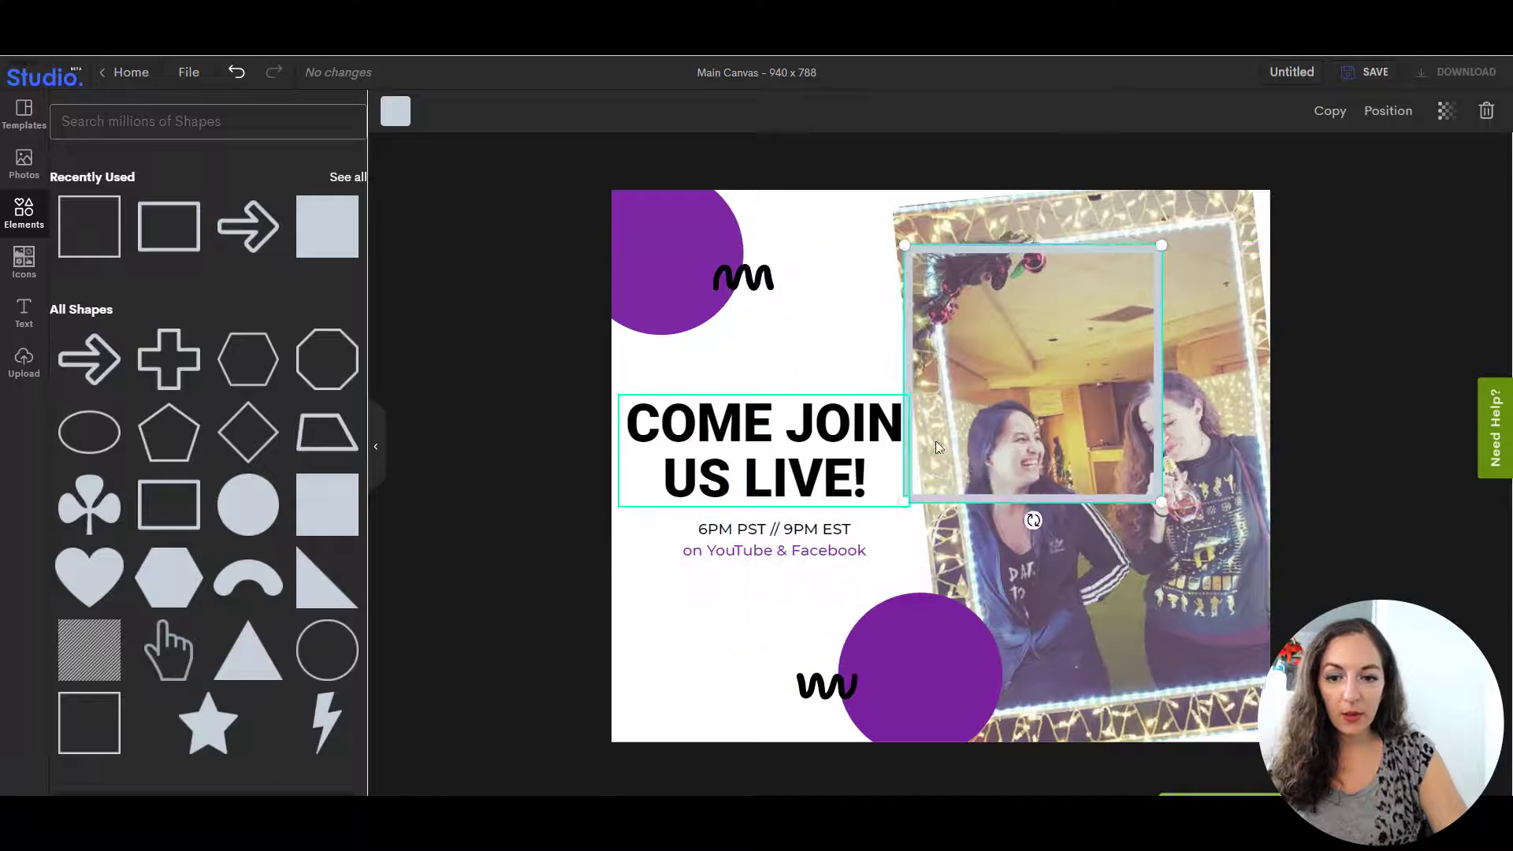
left_click_drag(1034, 496, 763, 594)
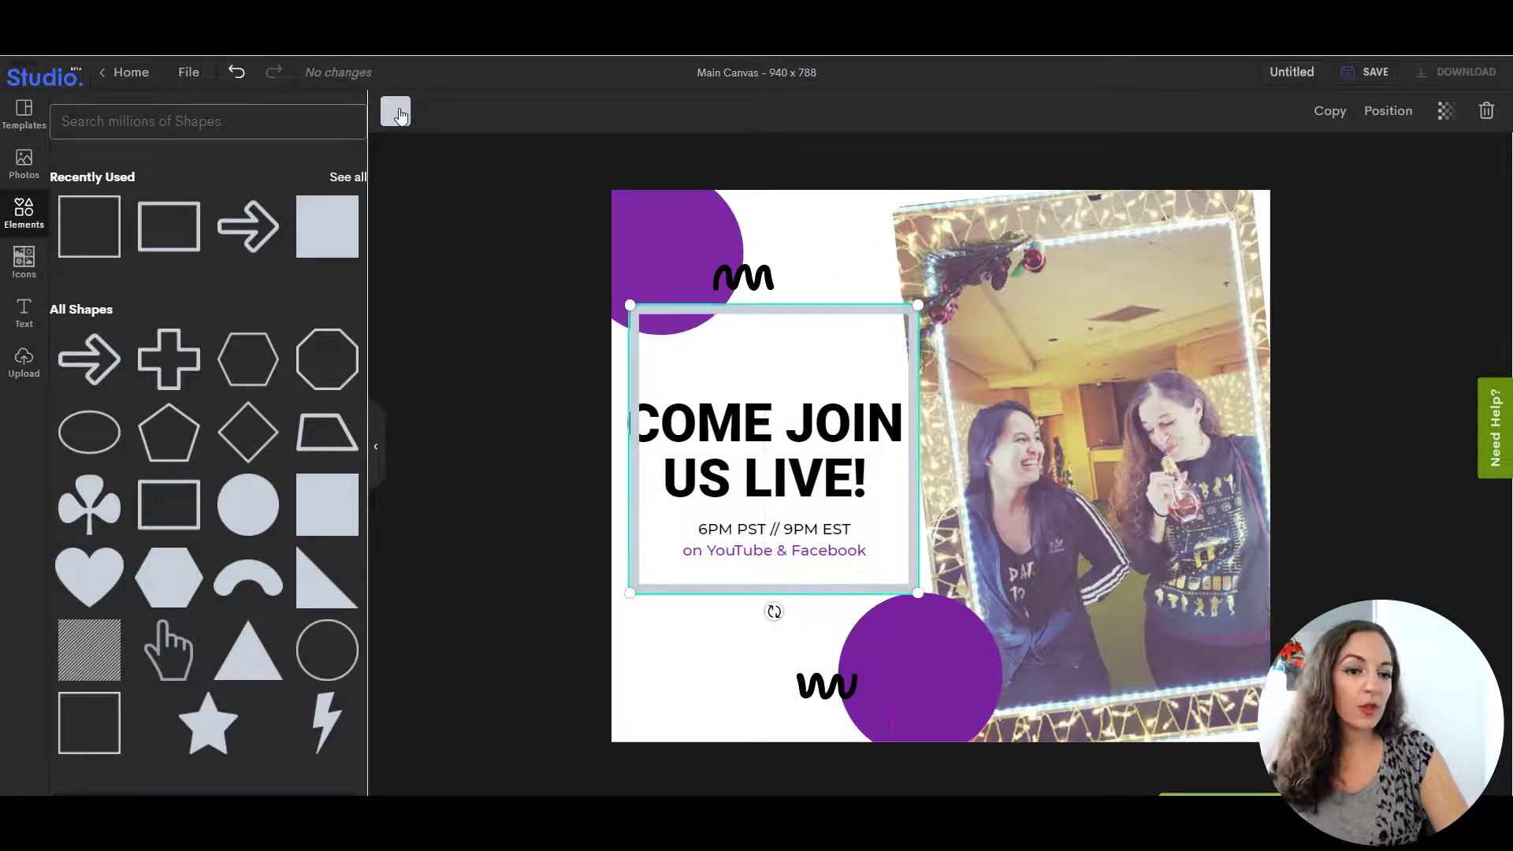
left_click(395, 111)
left_click(344, 481)
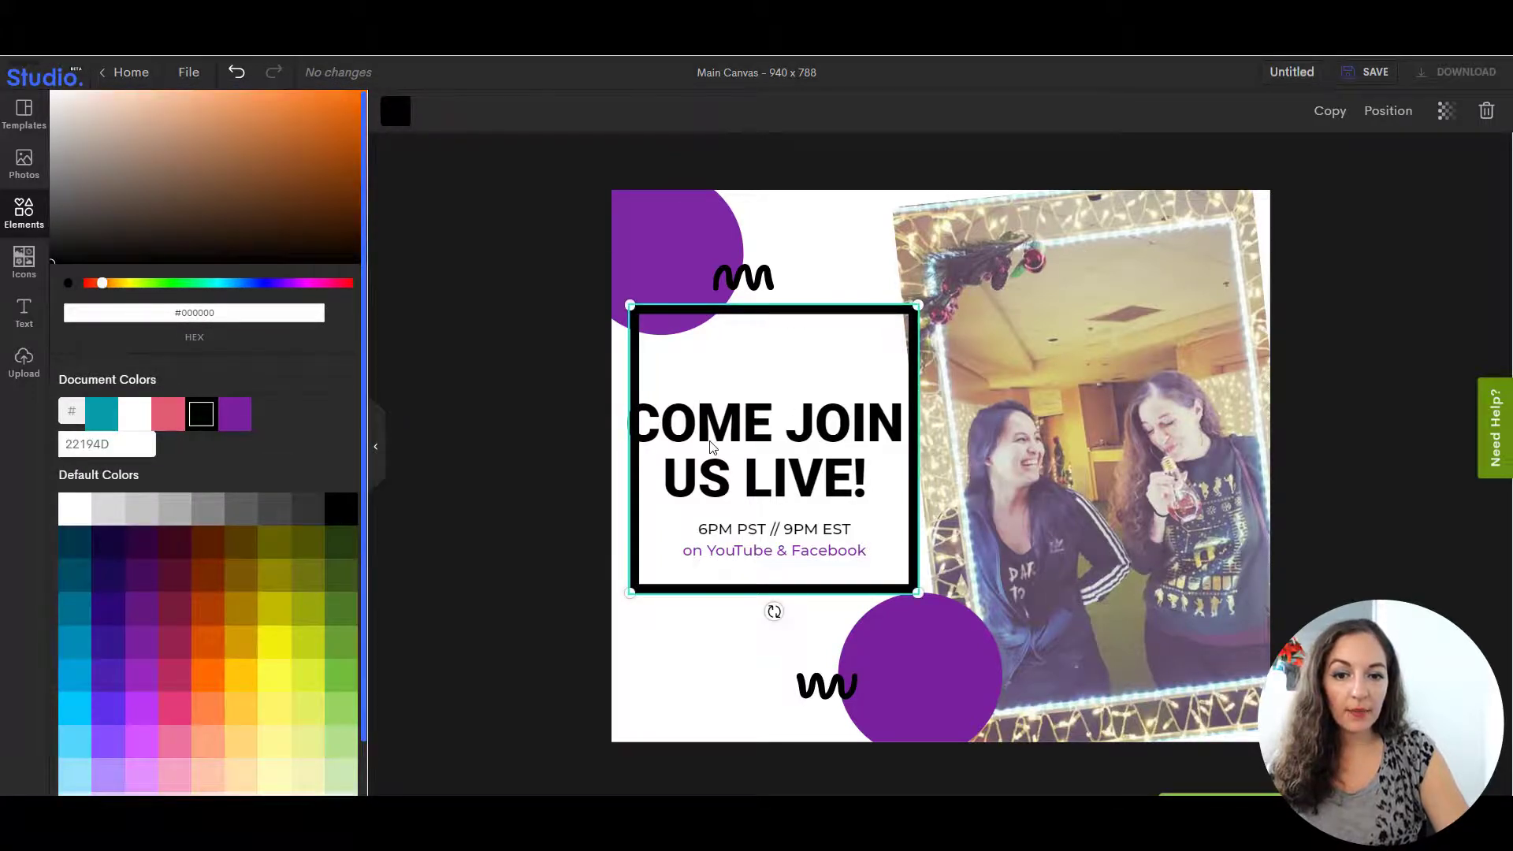
Send the black frame to the back of the layer order and bring it partly forward, keeping it behind the purple circles
left_click(753, 312)
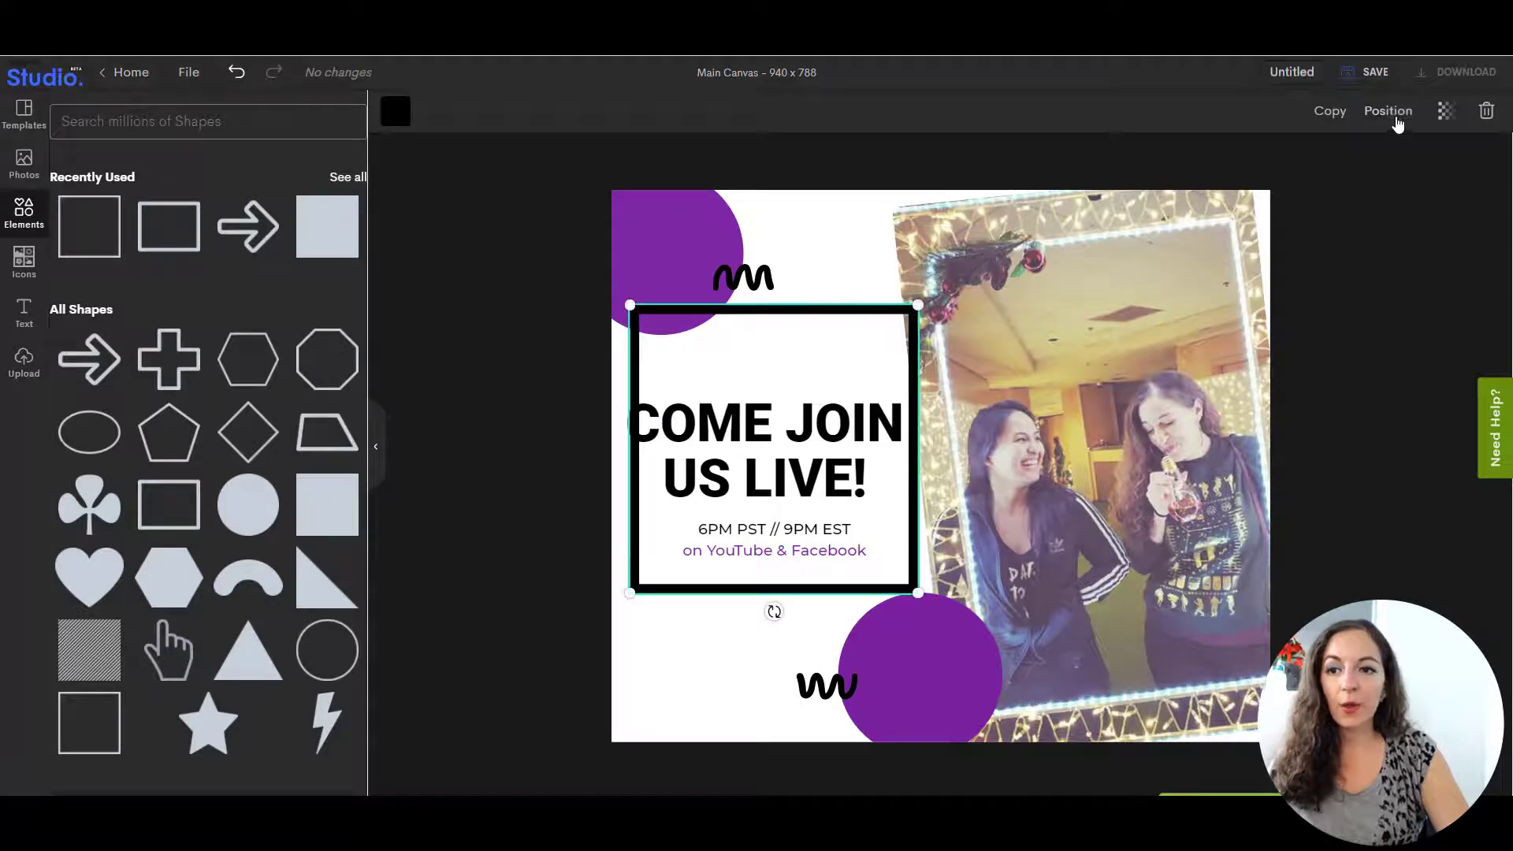
left_click(1391, 113)
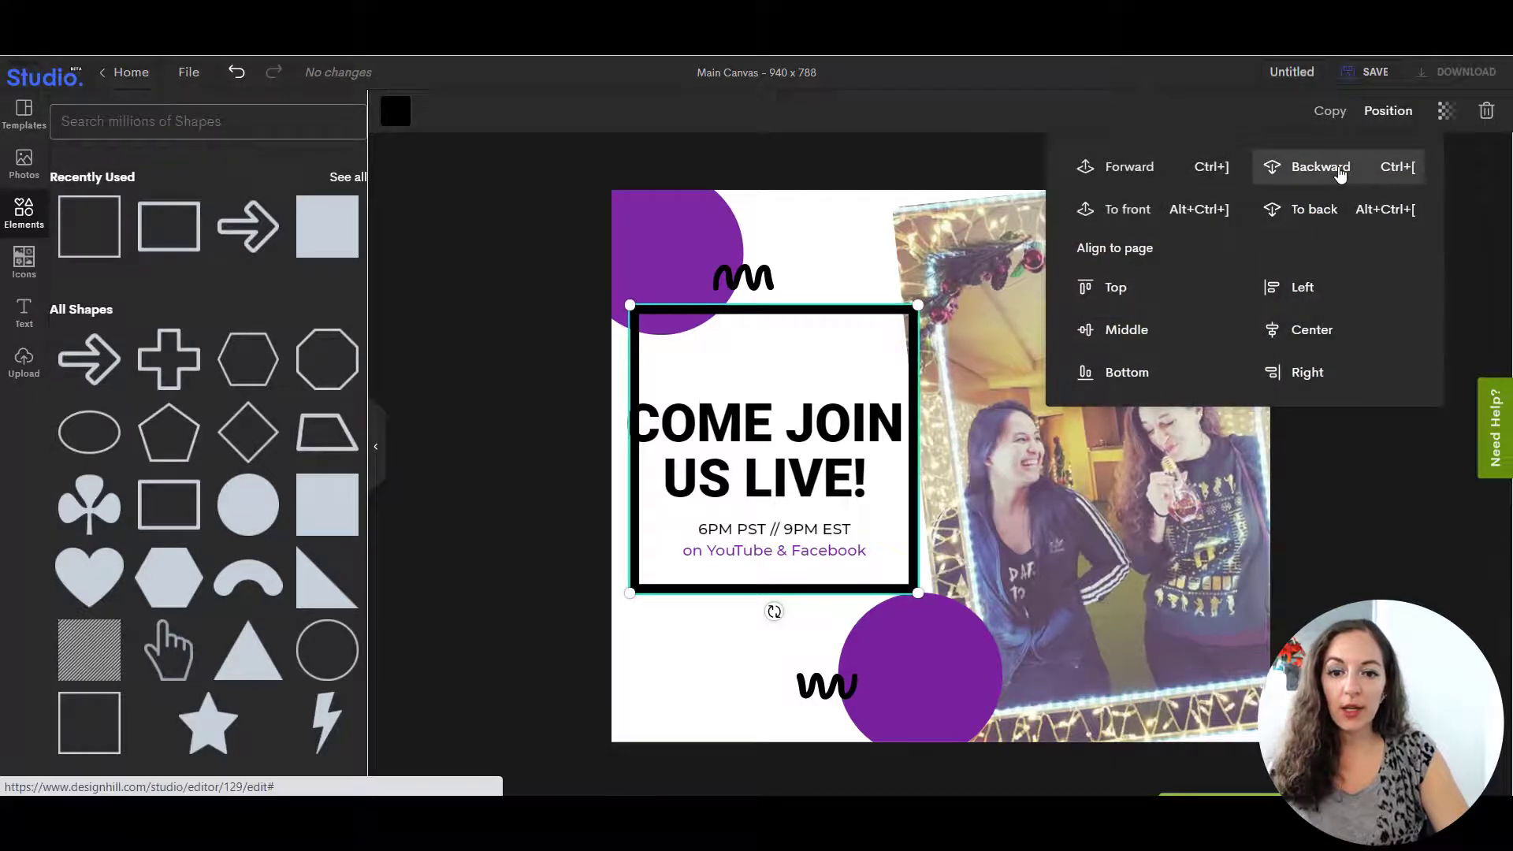
left_click(1340, 168)
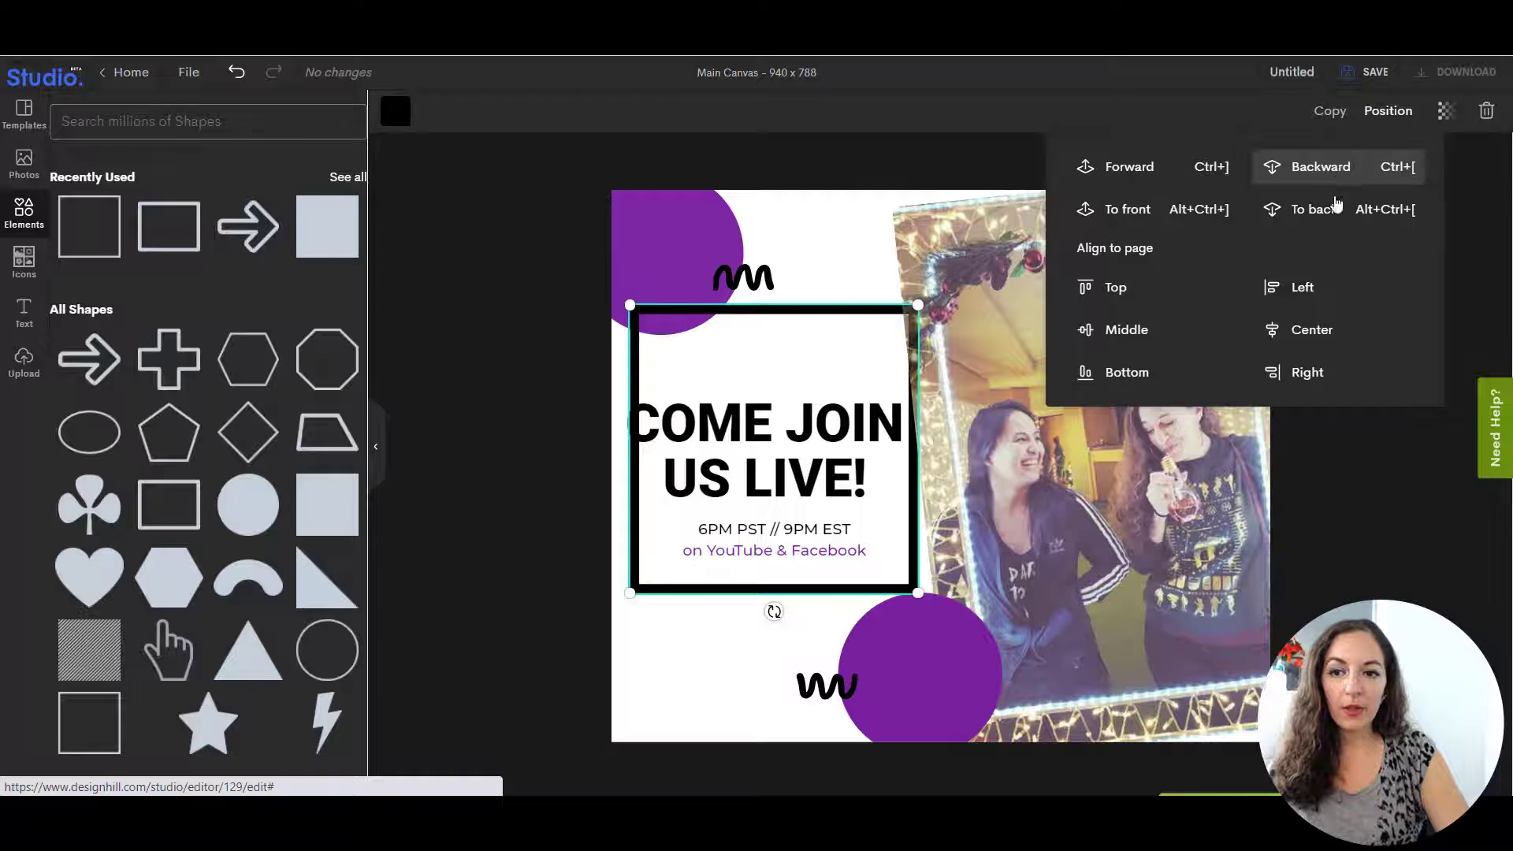
left_click(1331, 206)
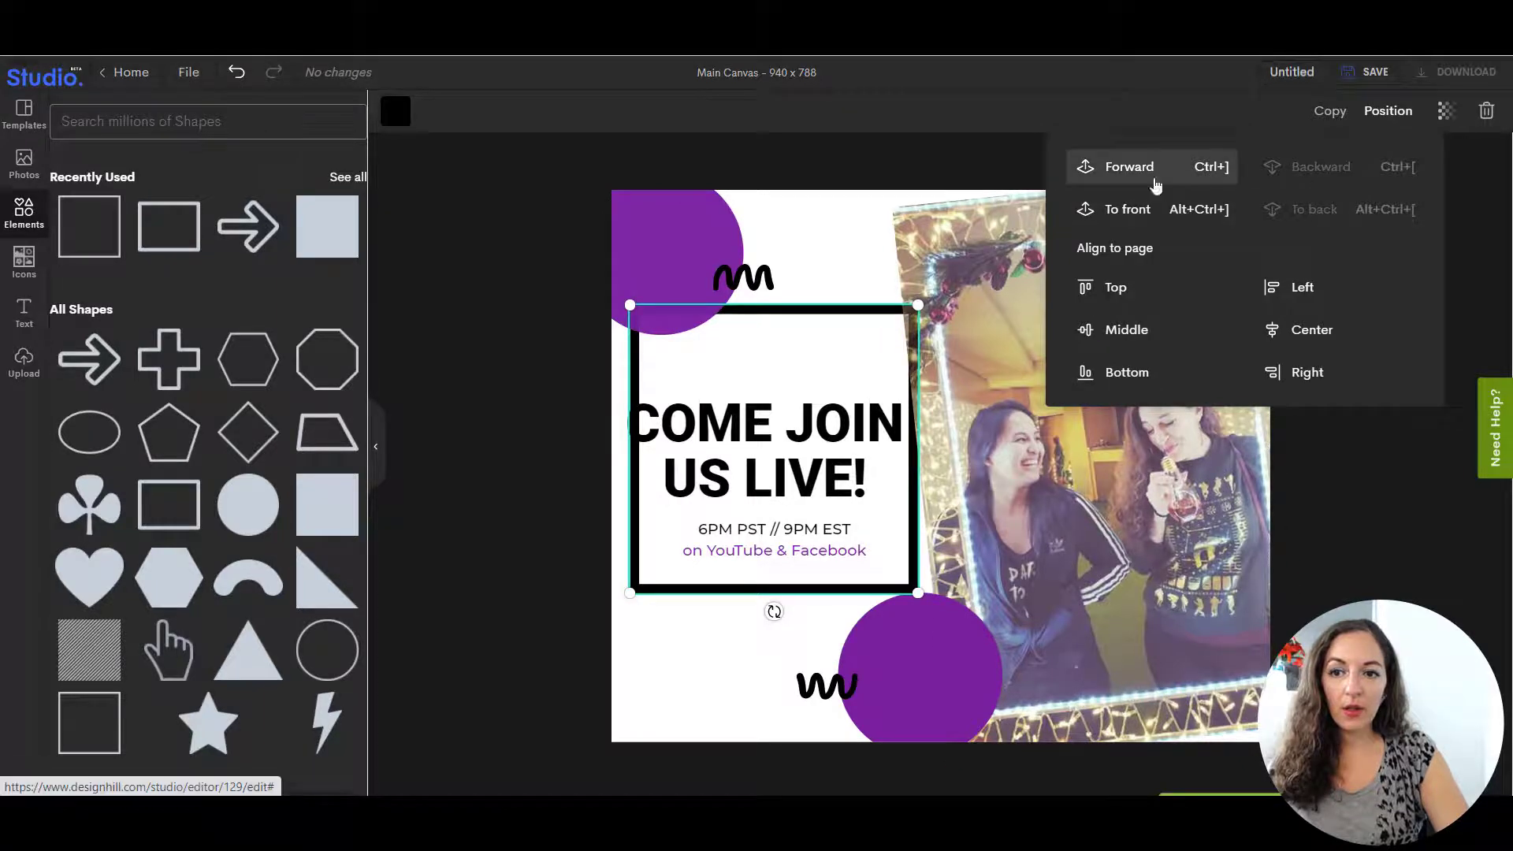
left_click(1136, 181)
left_click(1134, 181)
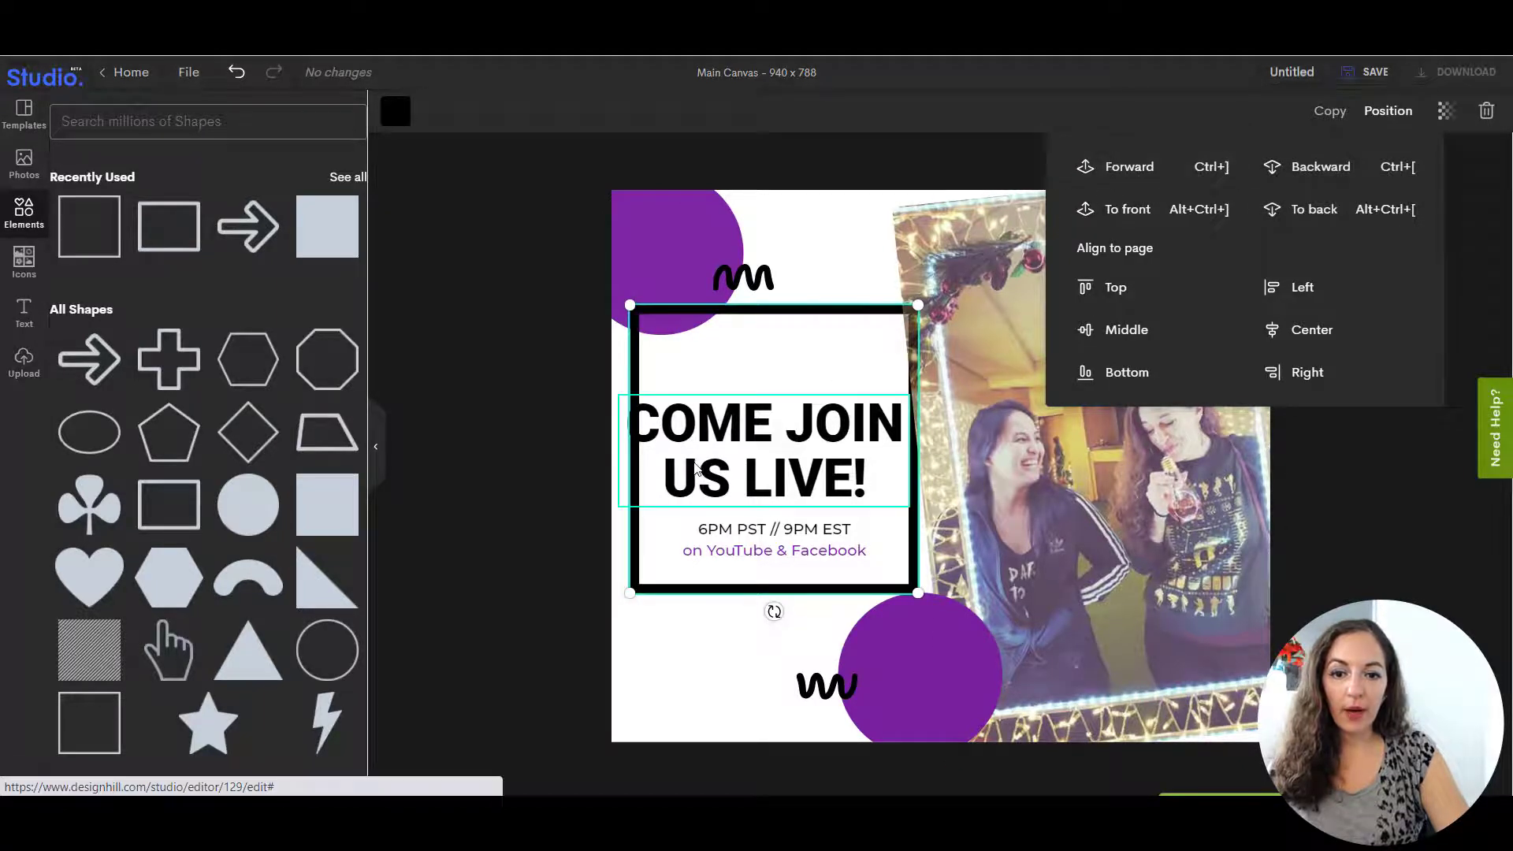
Set the "COME JOIN US LIVE!" heading to font size 18 and center it inside the black frame
left_click_drag(736, 440, 745, 437)
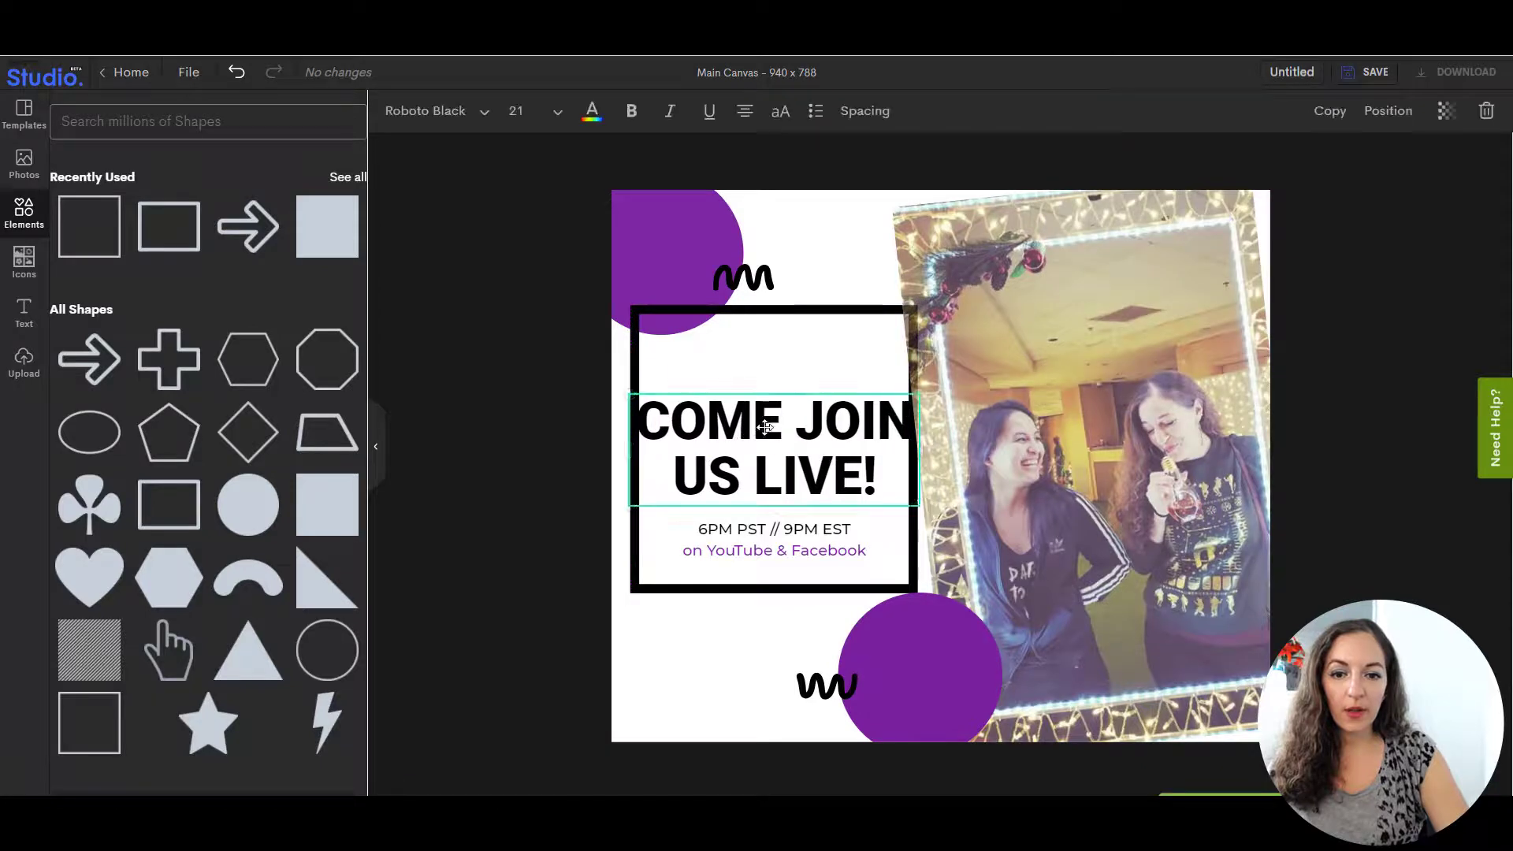
left_click(544, 115)
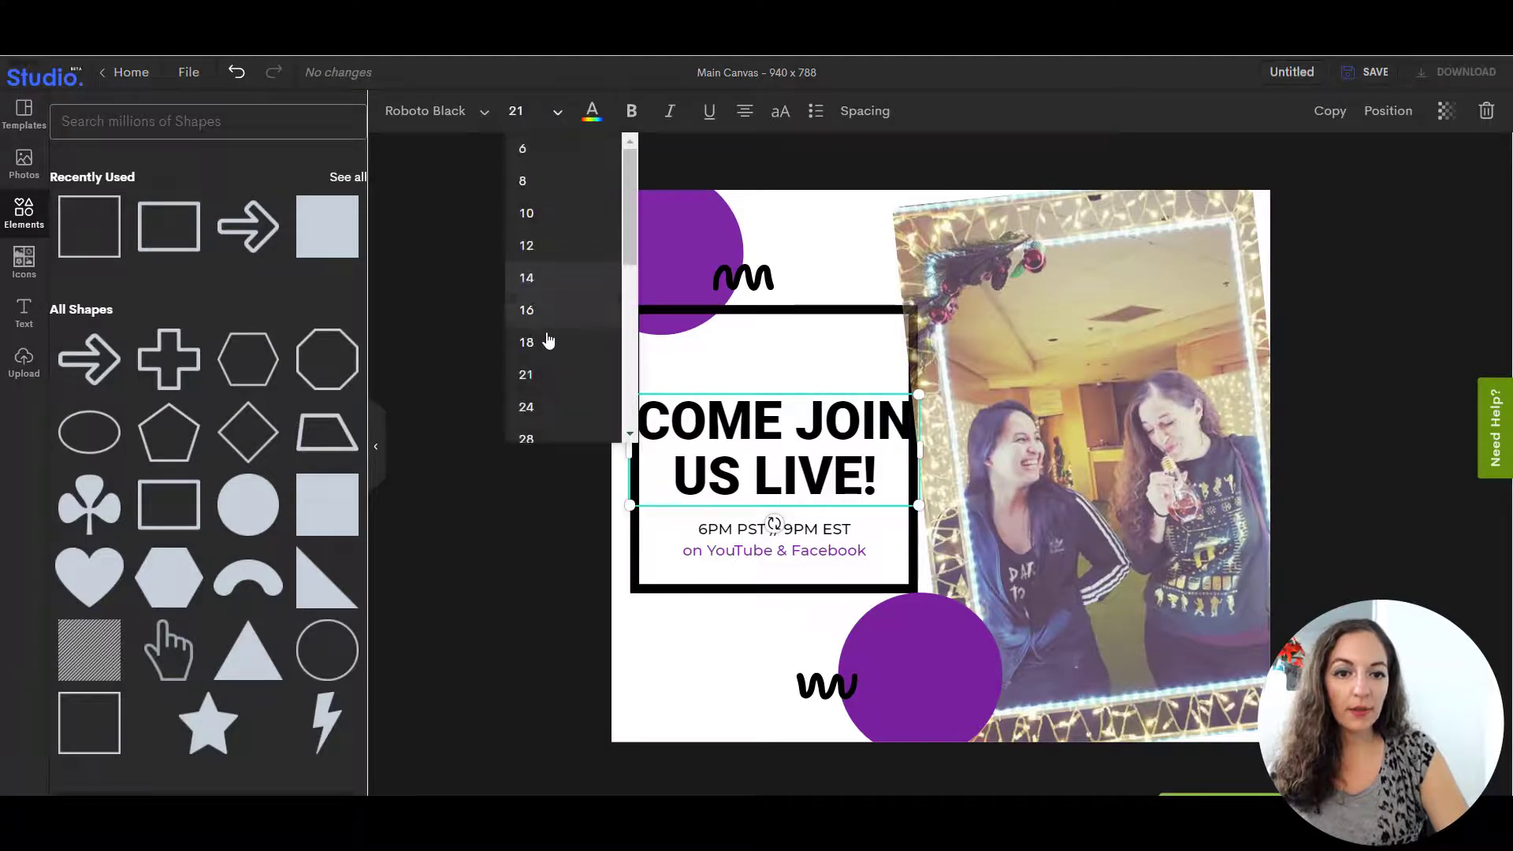
left_click(542, 342)
left_click_drag(789, 425, 802, 425)
Send the tilted photo to the back and nudge the black frame slightly down around the text
left_click(942, 316)
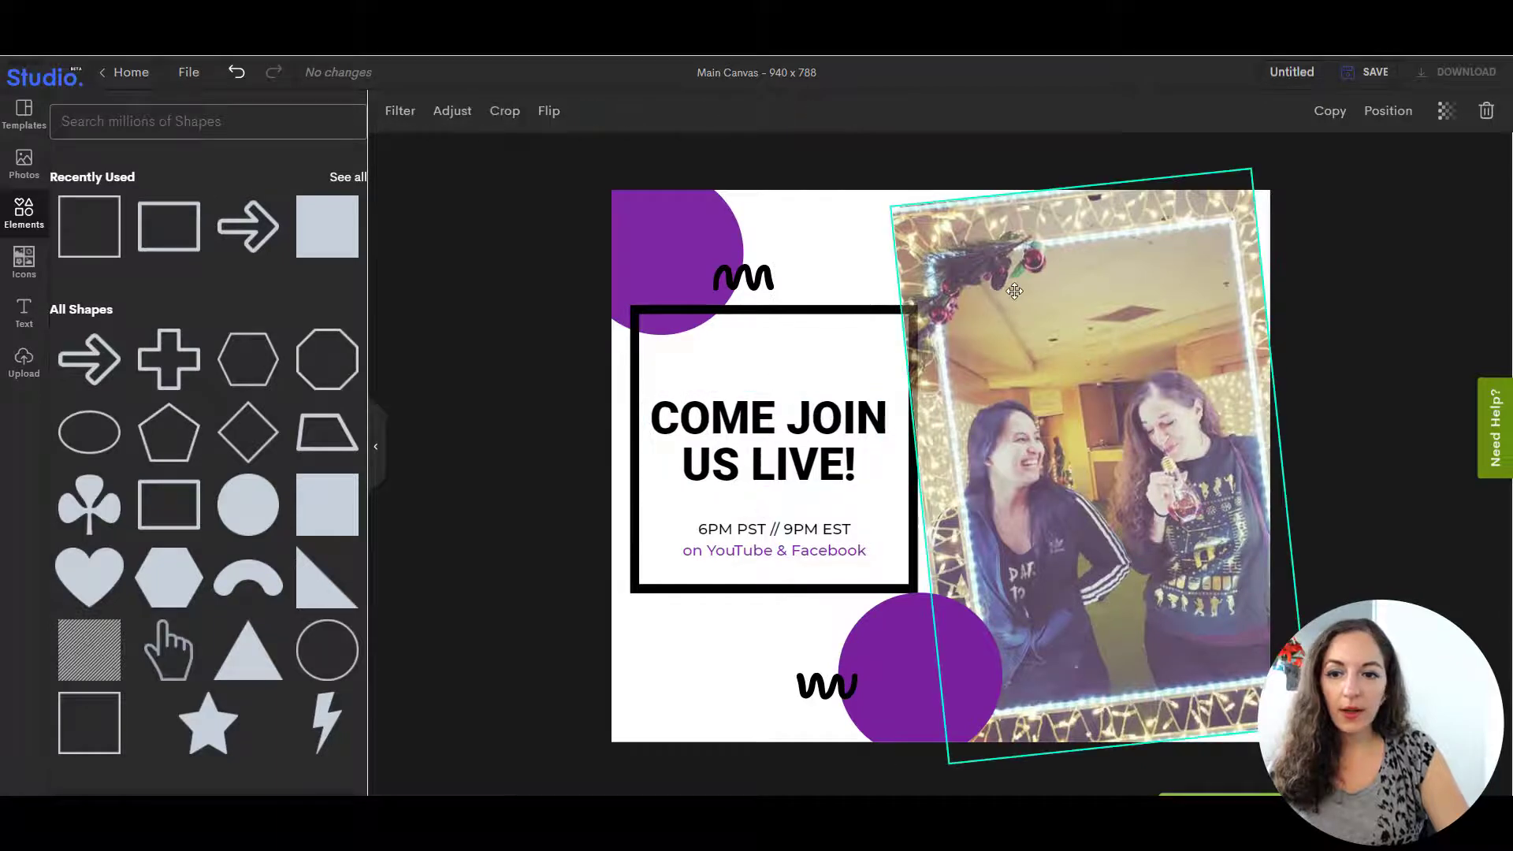
left_click(1387, 111)
left_click(1314, 210)
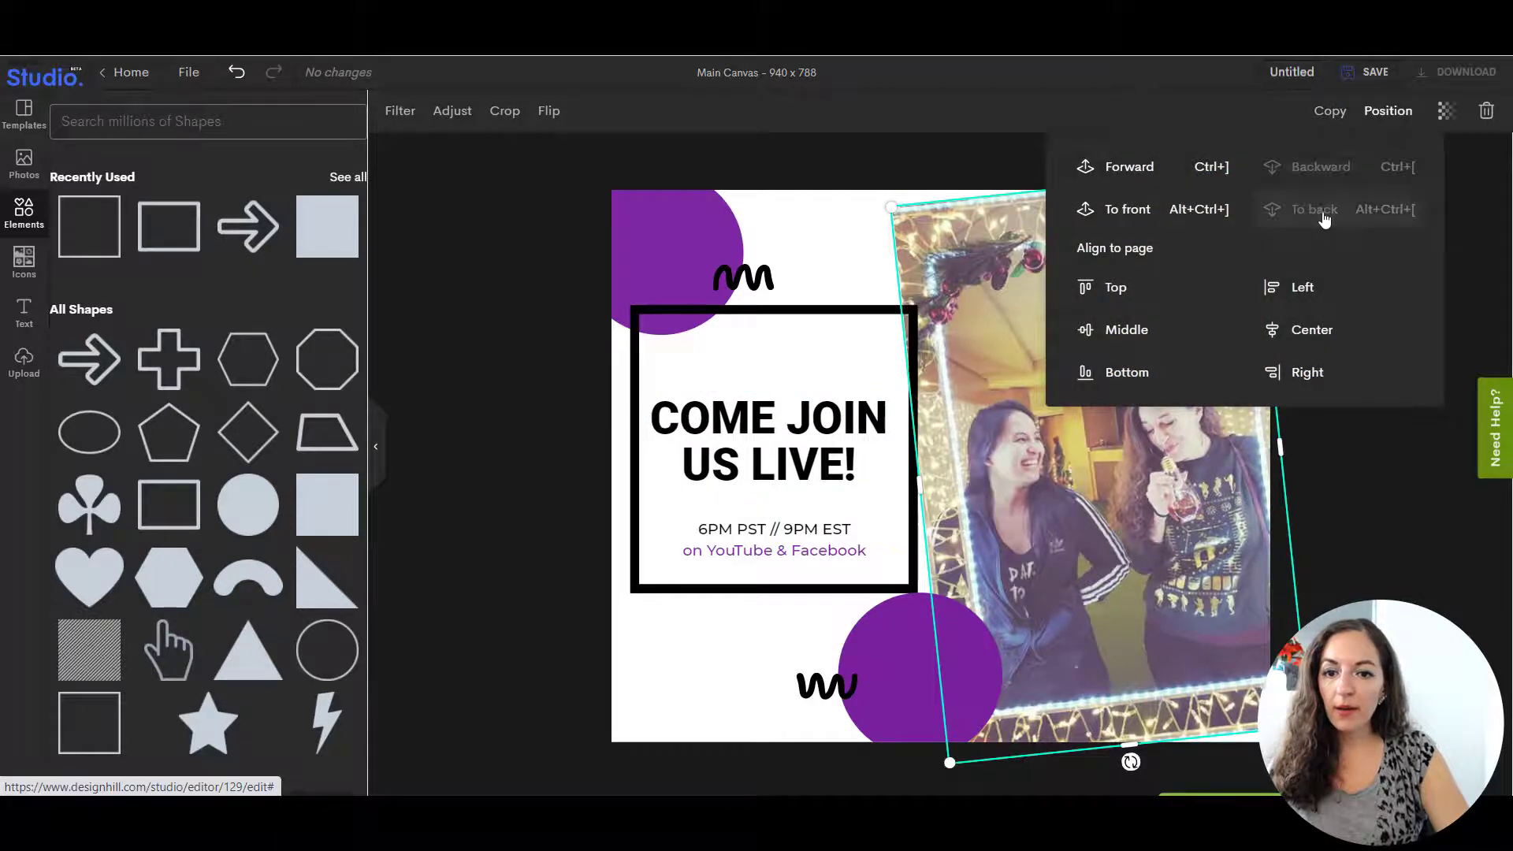
left_click(1403, 566)
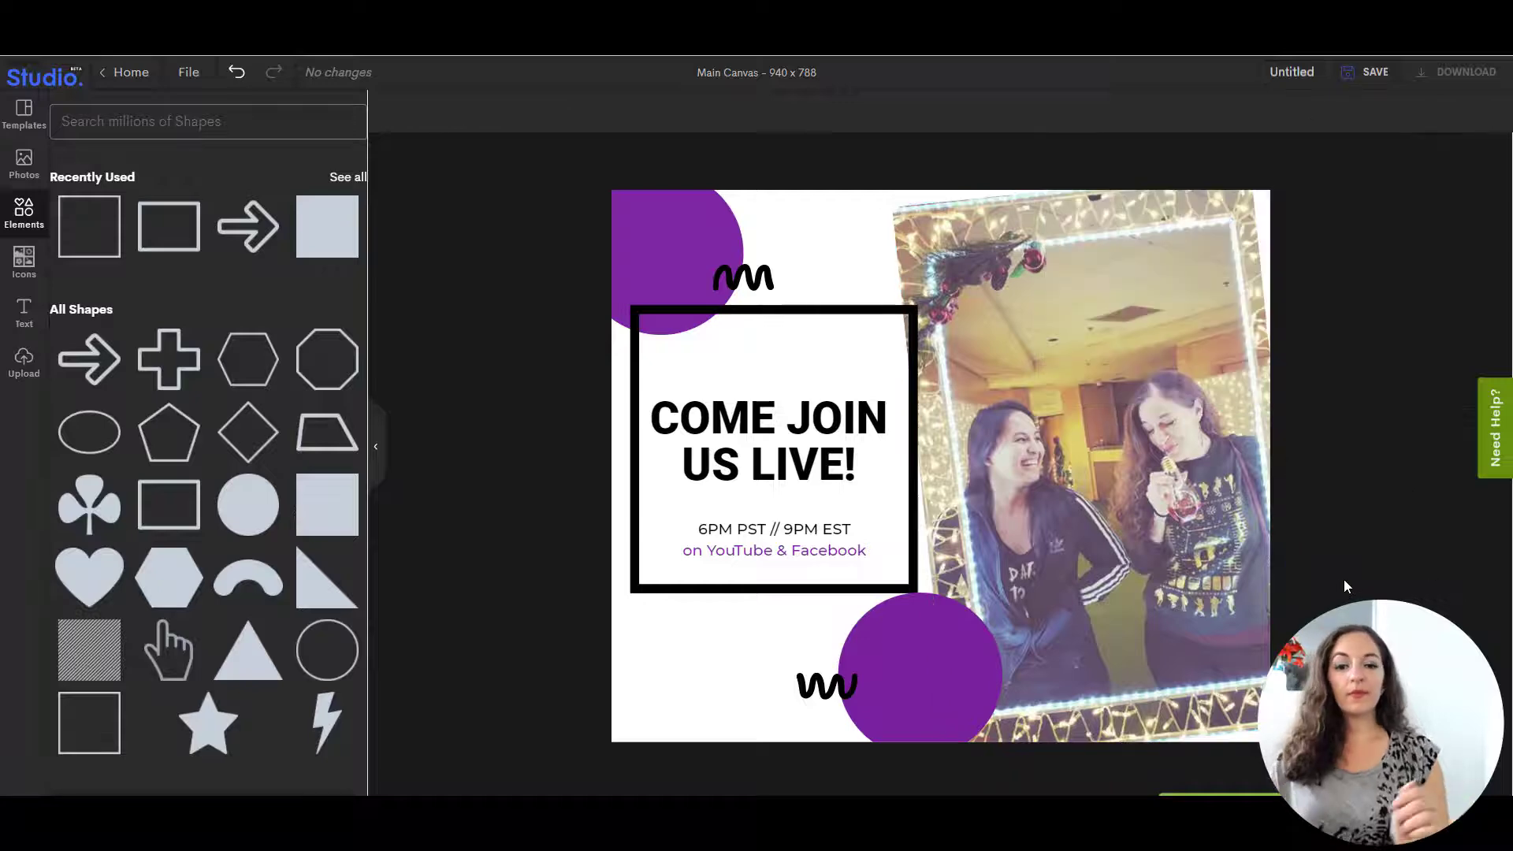
left_click_drag(794, 591, 797, 602)
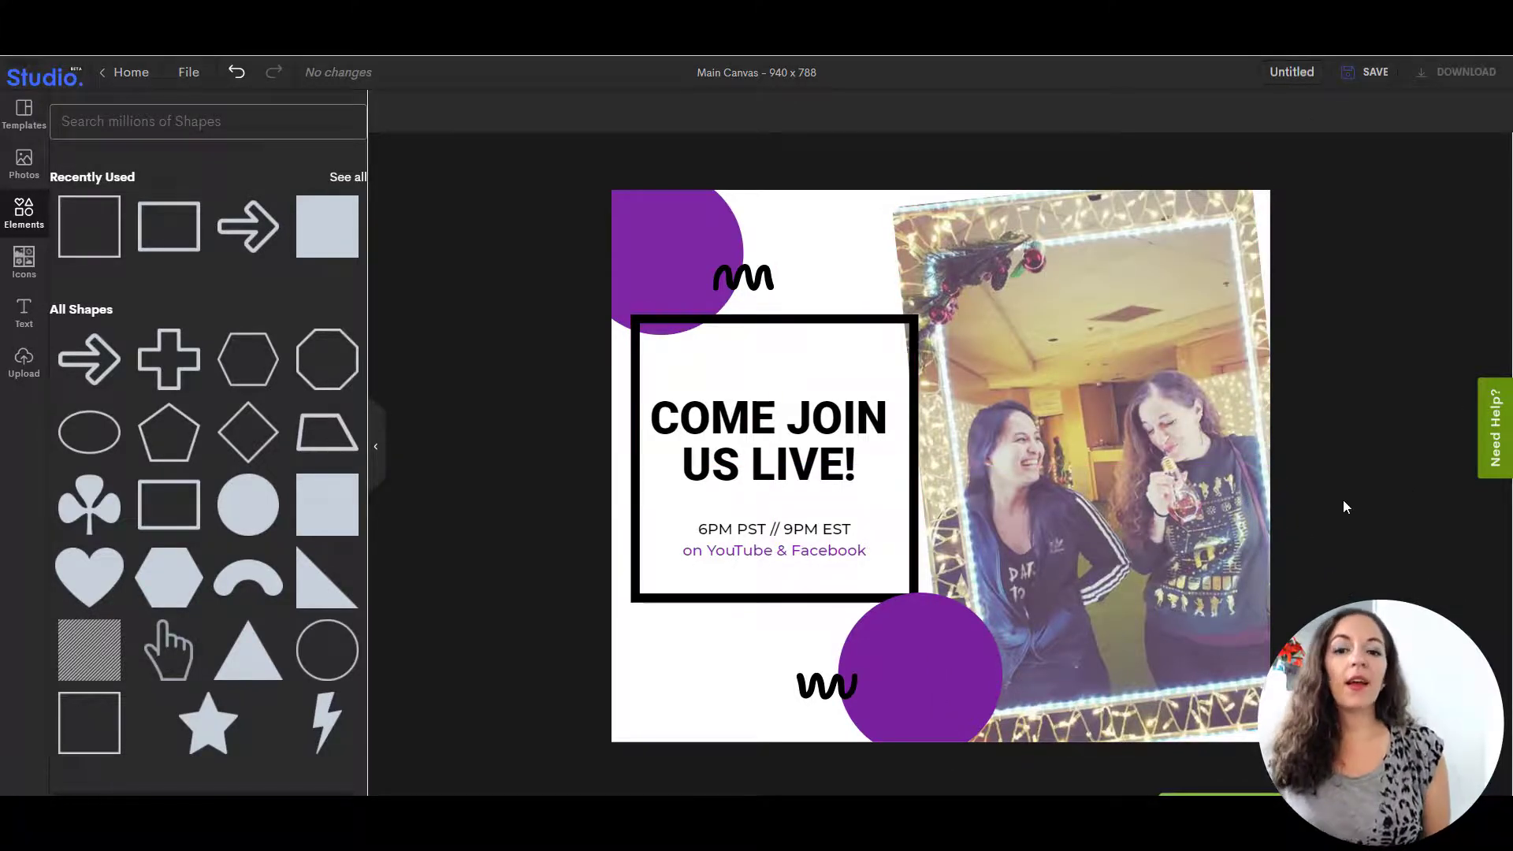